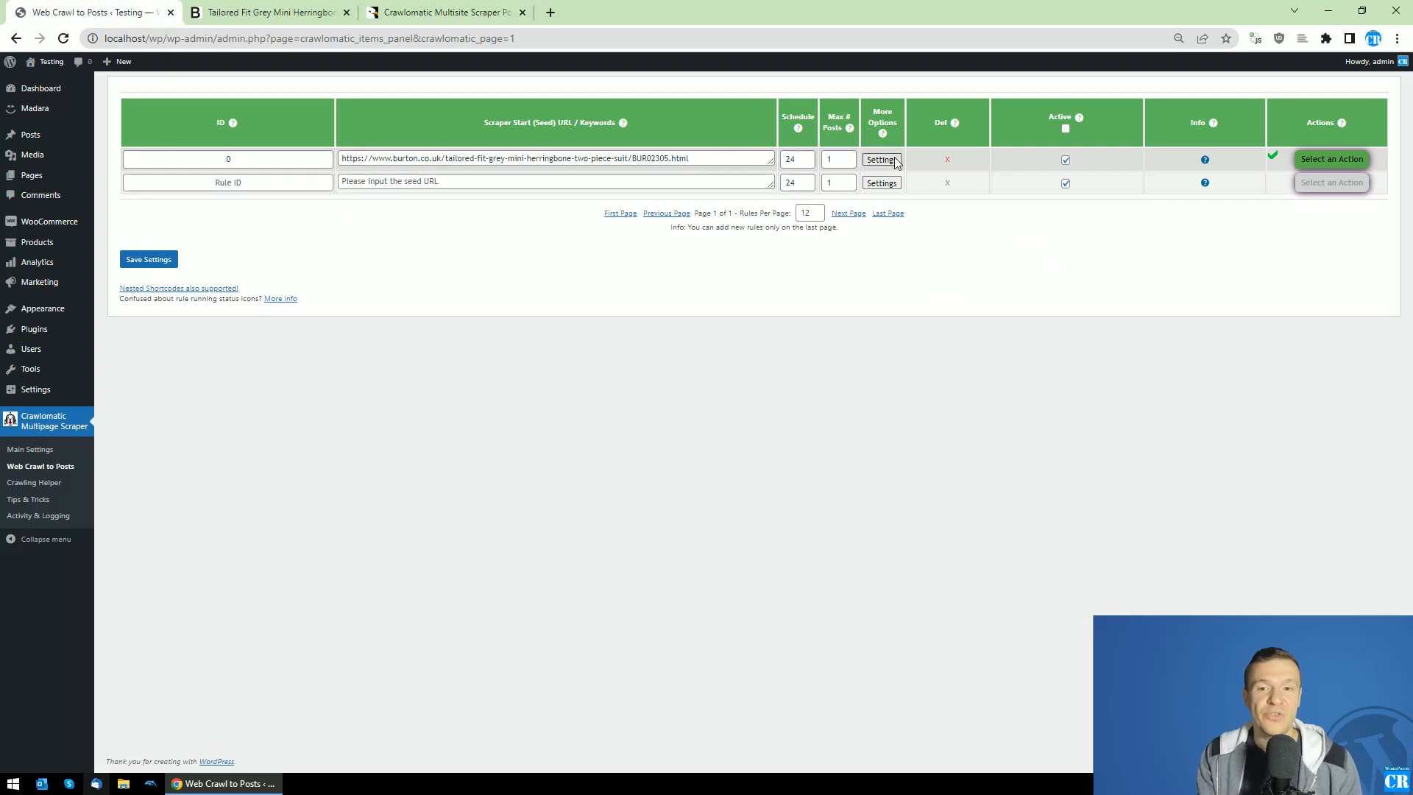
# Examine rule 0's regular price query settings and compare the discounted and regular prices on the Burton suit page.
pyautogui.click(880, 159)
pyautogui.moveTo(1158, 275); pyautogui.dragTo(1158, 584)
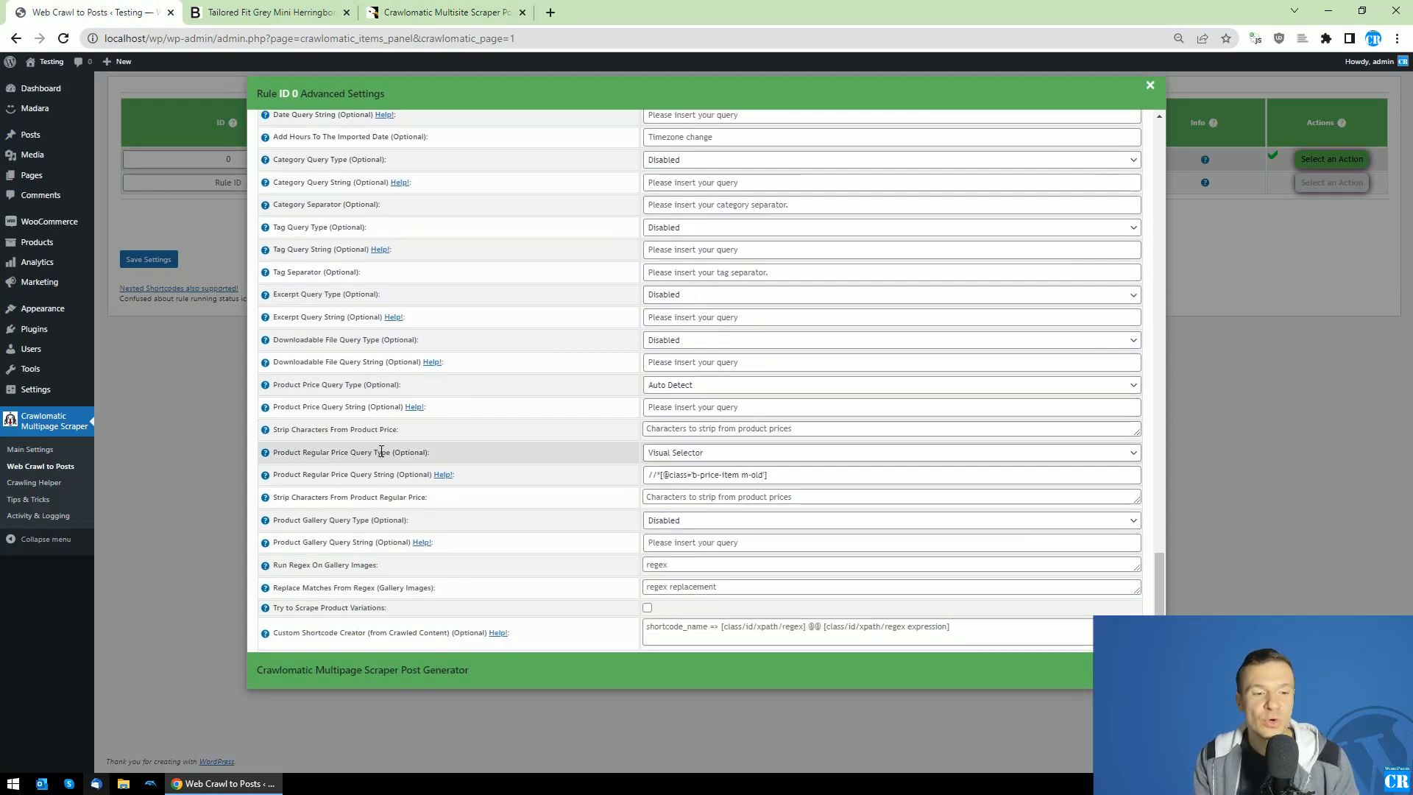
pyautogui.moveTo(294, 452); pyautogui.dragTo(348, 452)
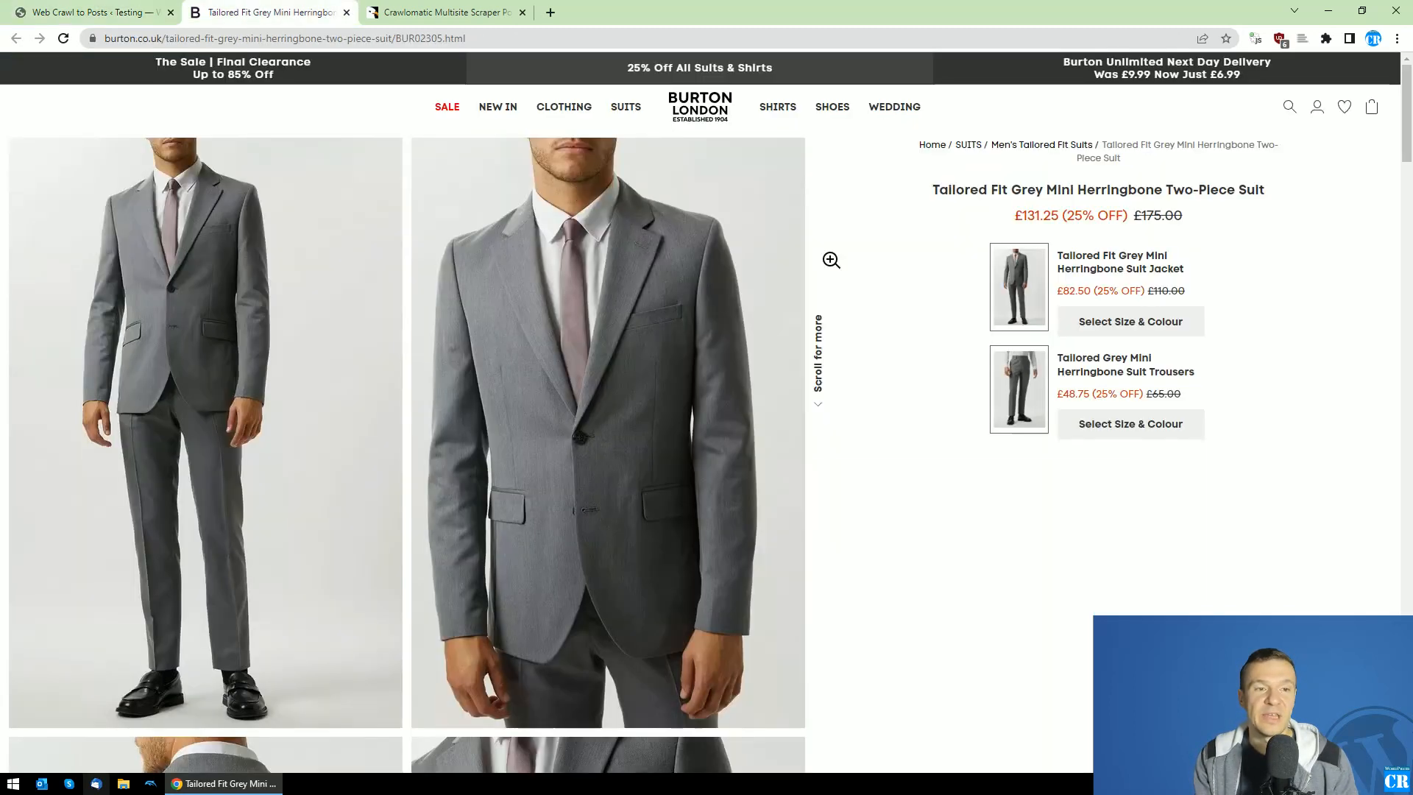
pyautogui.click(269, 13)
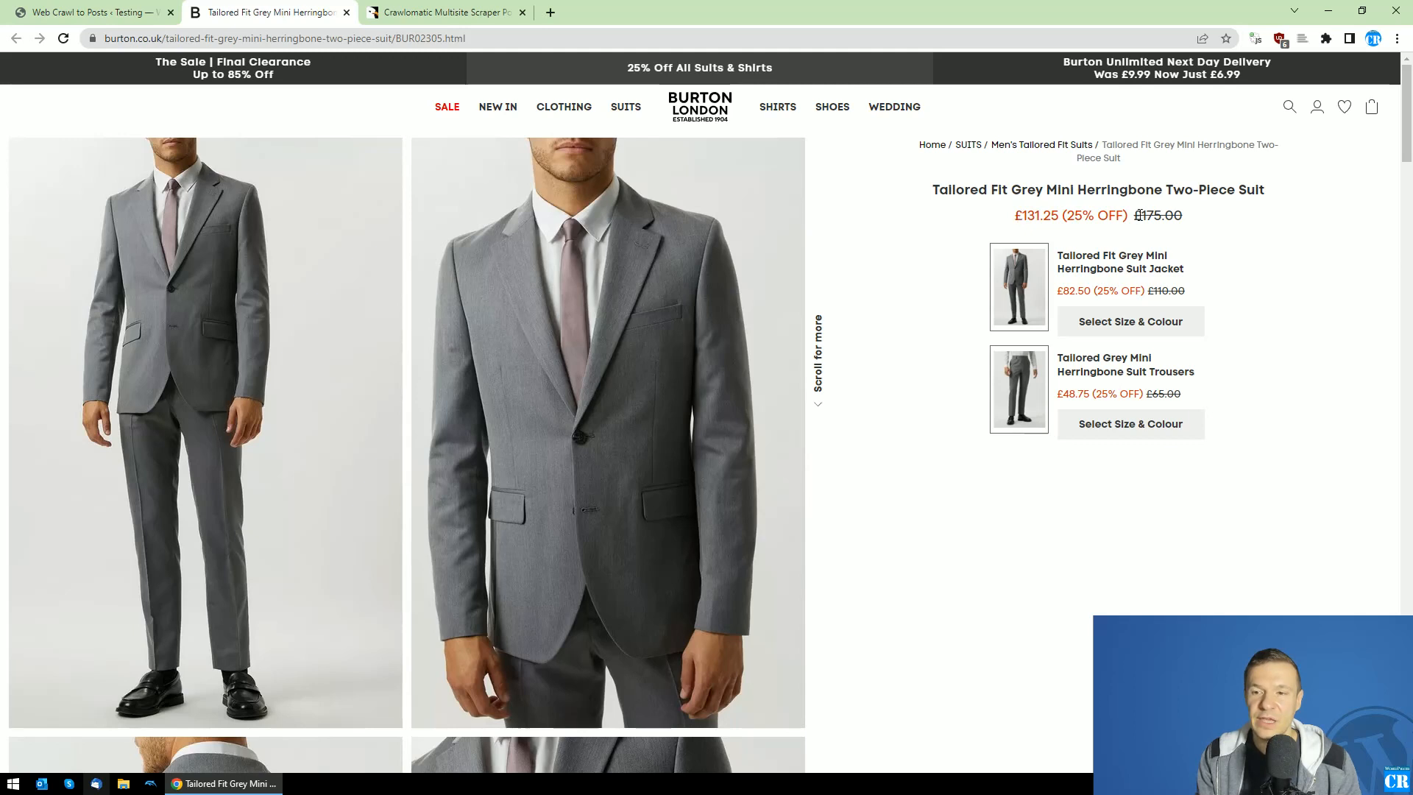
pyautogui.moveTo(1133, 215); pyautogui.dragTo(1182, 215)
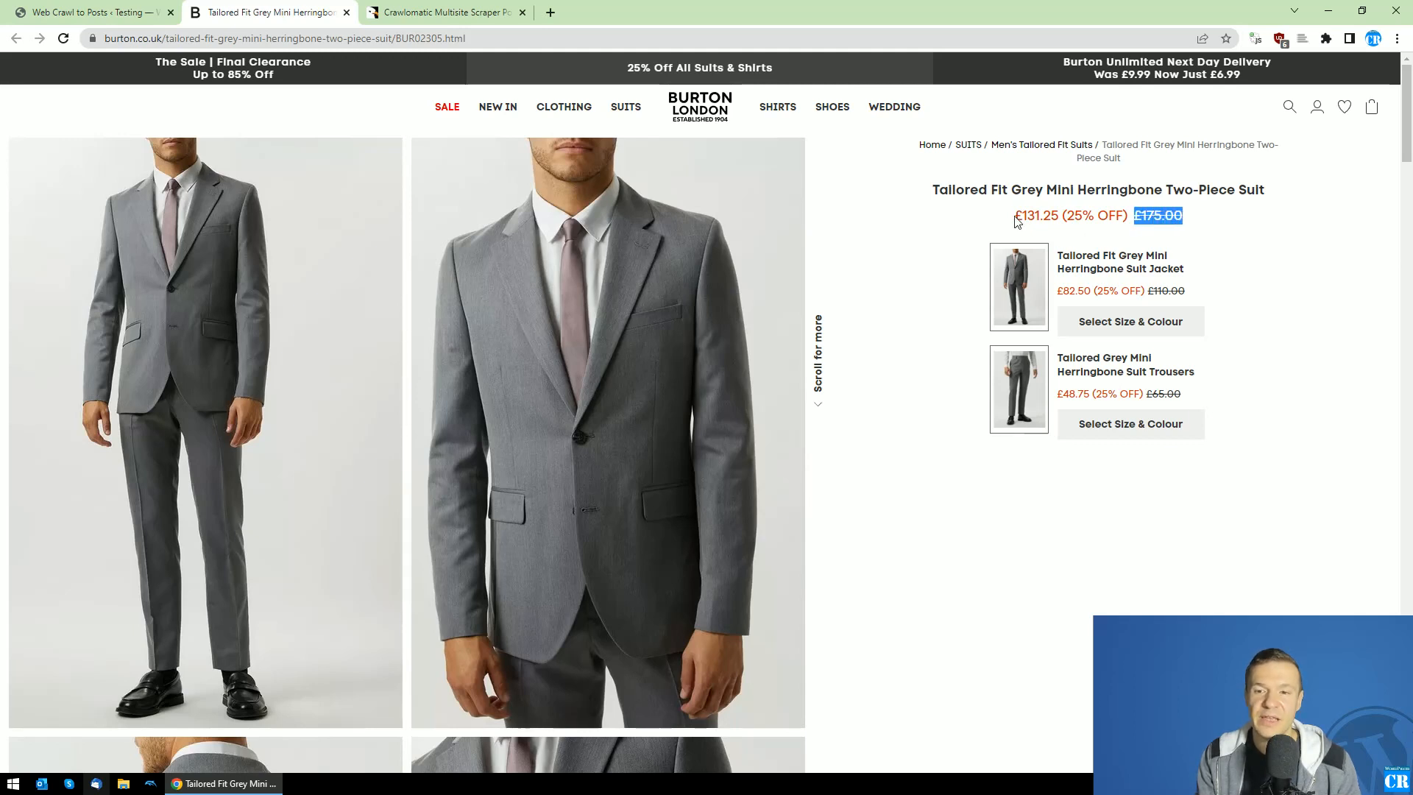
pyautogui.moveTo(1015, 215); pyautogui.dragTo(1043, 216)
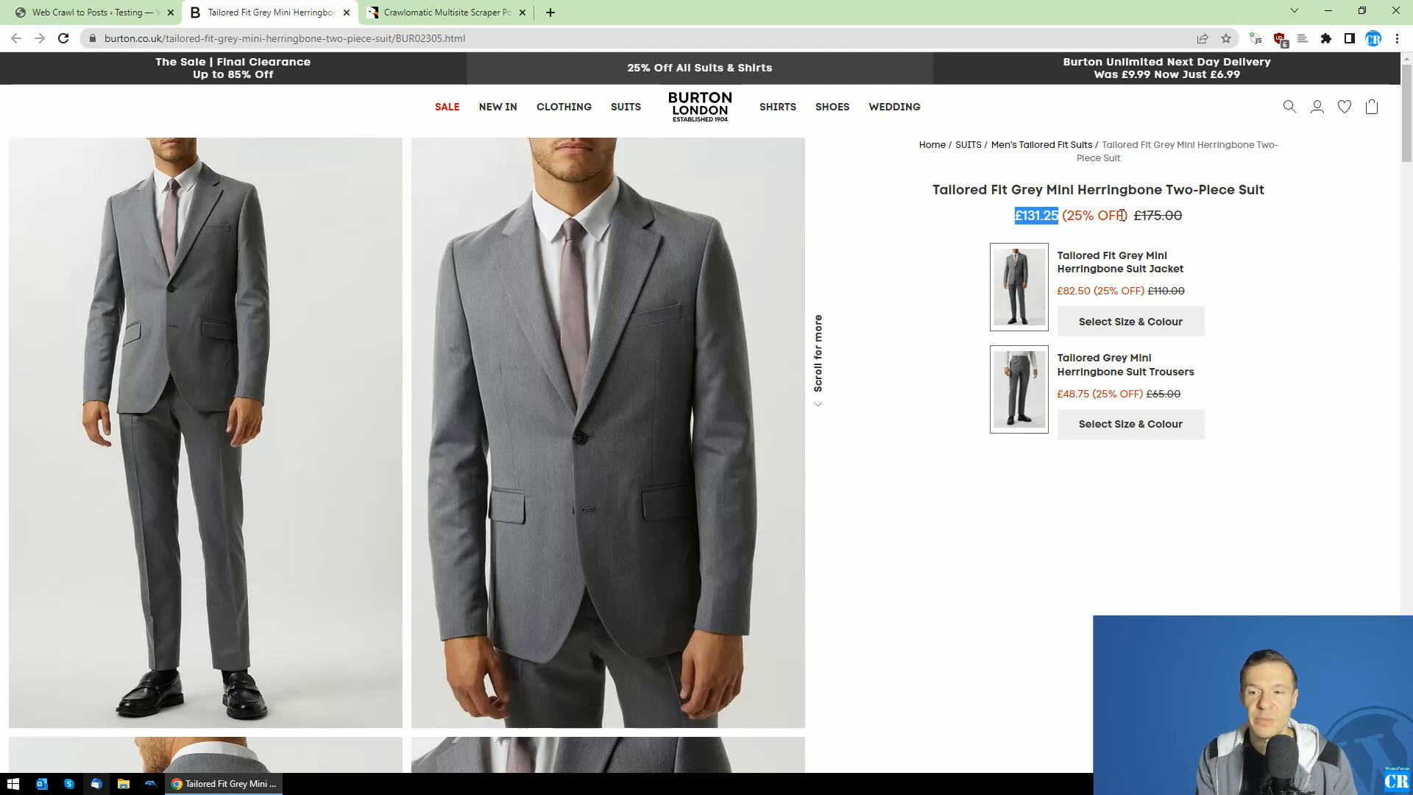
pyautogui.moveTo(1134, 214); pyautogui.dragTo(1174, 215)
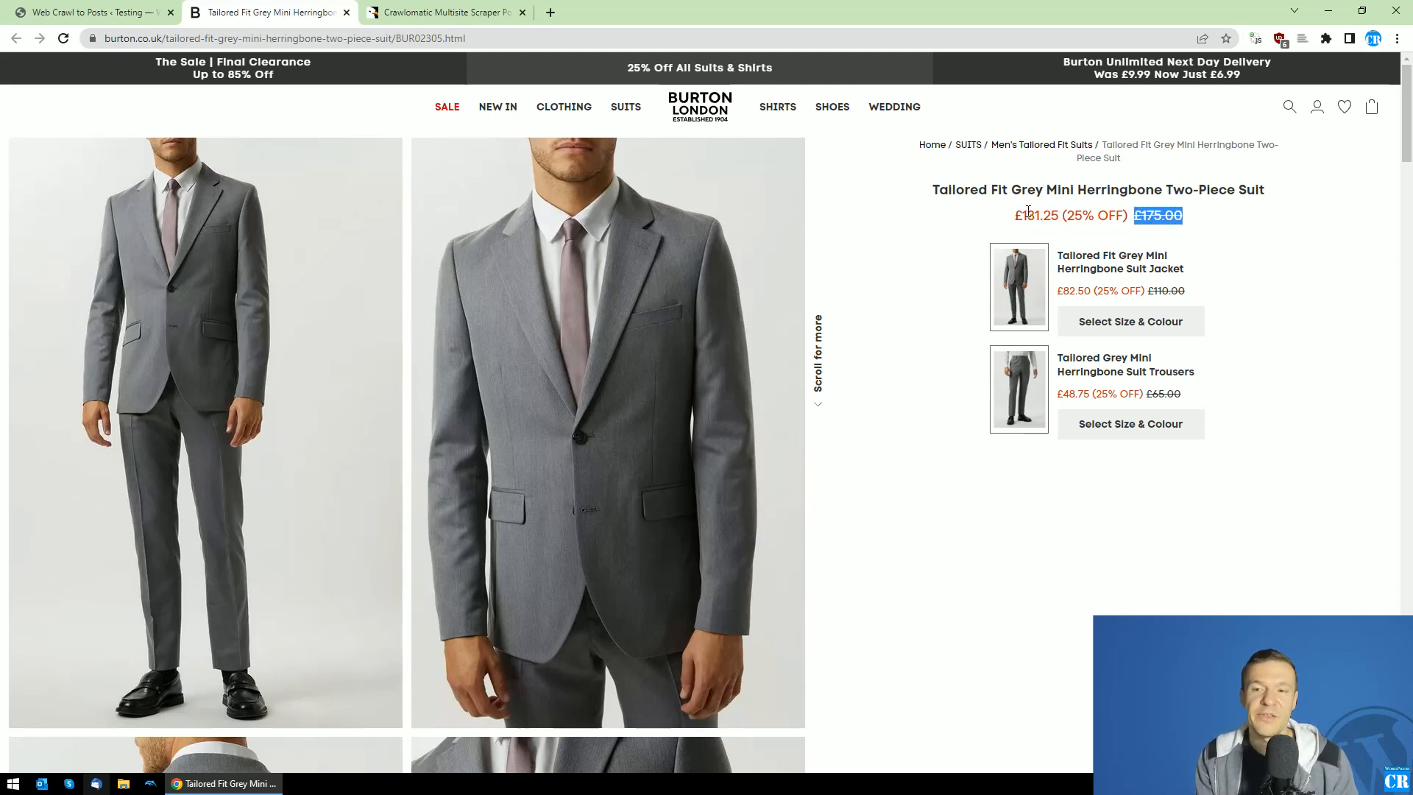
pyautogui.moveTo(1016, 215); pyautogui.dragTo(1039, 215)
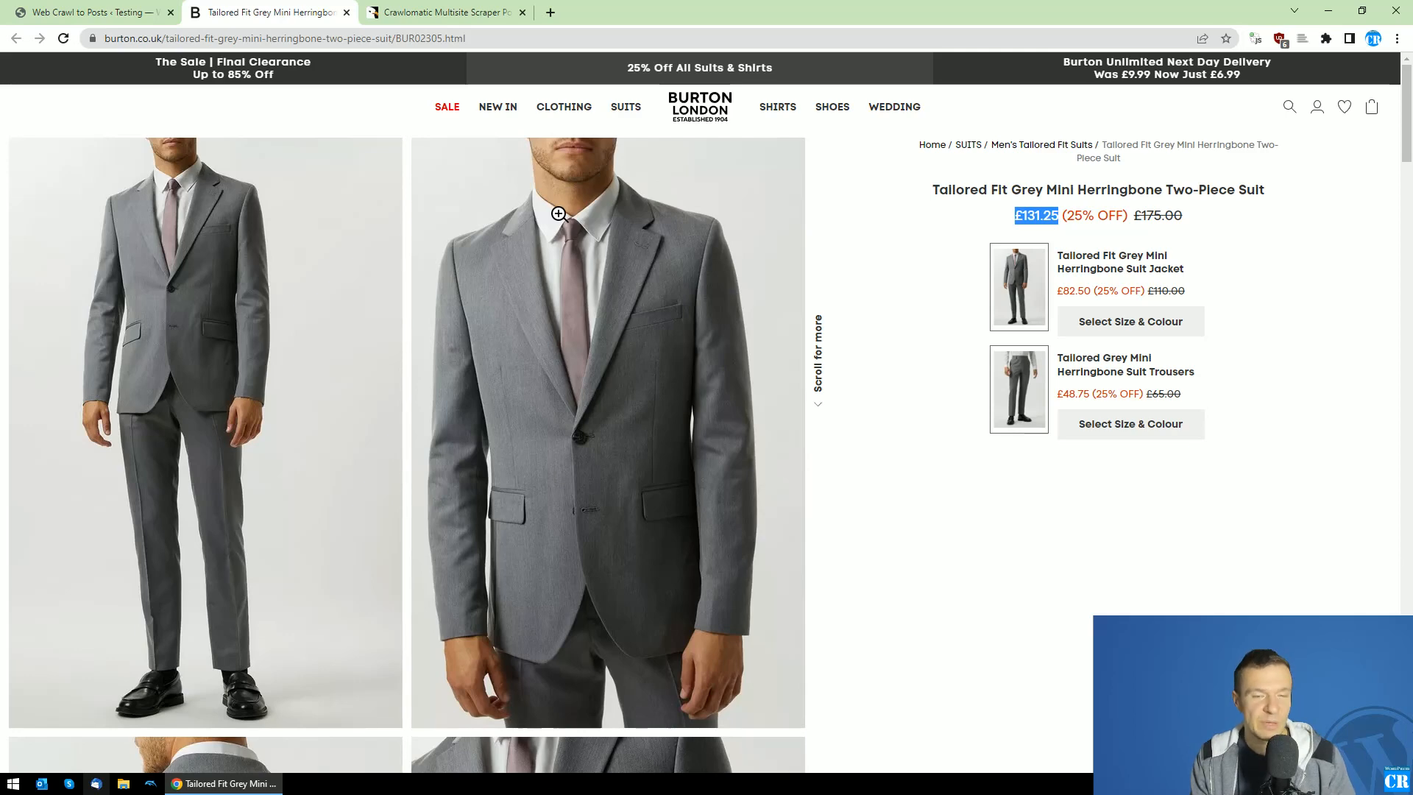
pyautogui.click(125, 9)
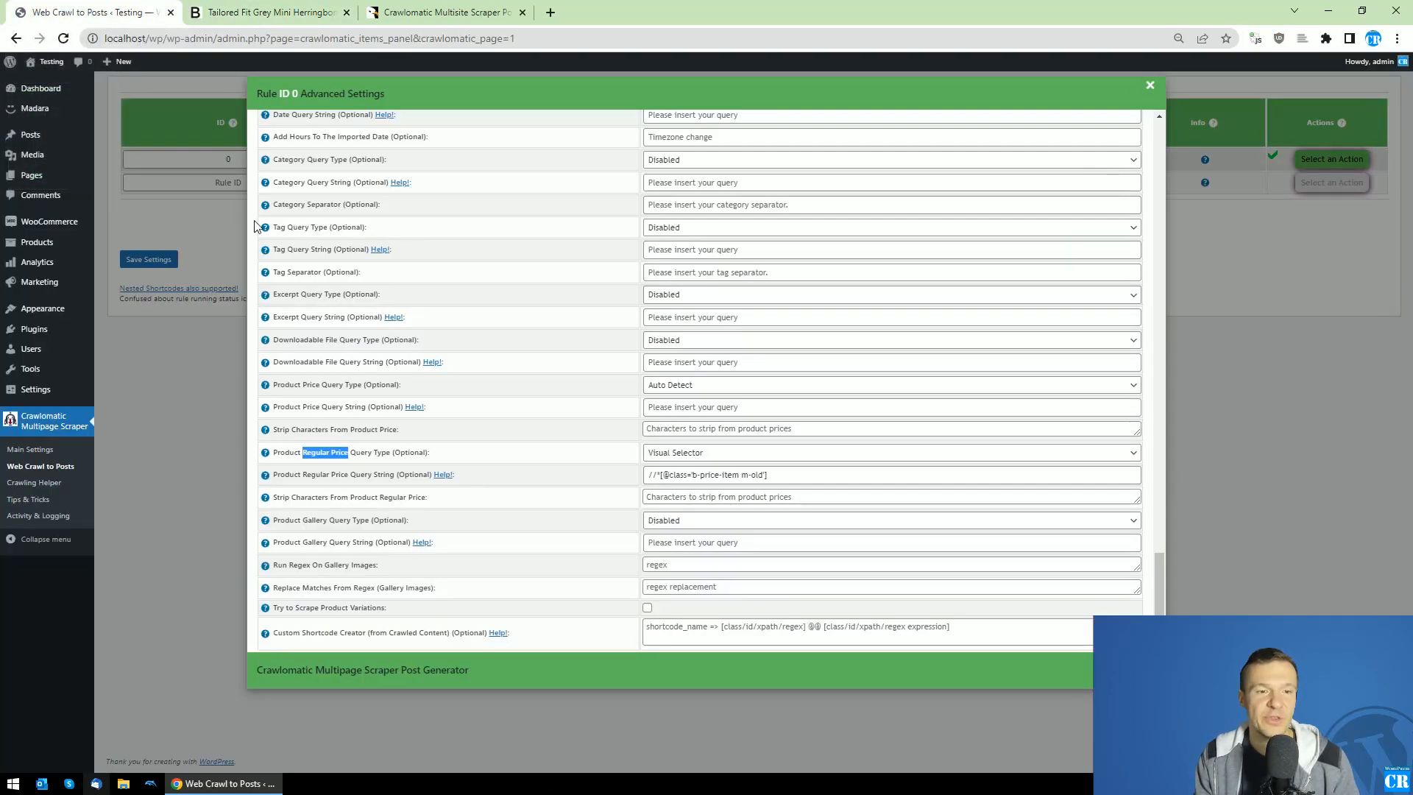
pyautogui.click(210, 343)
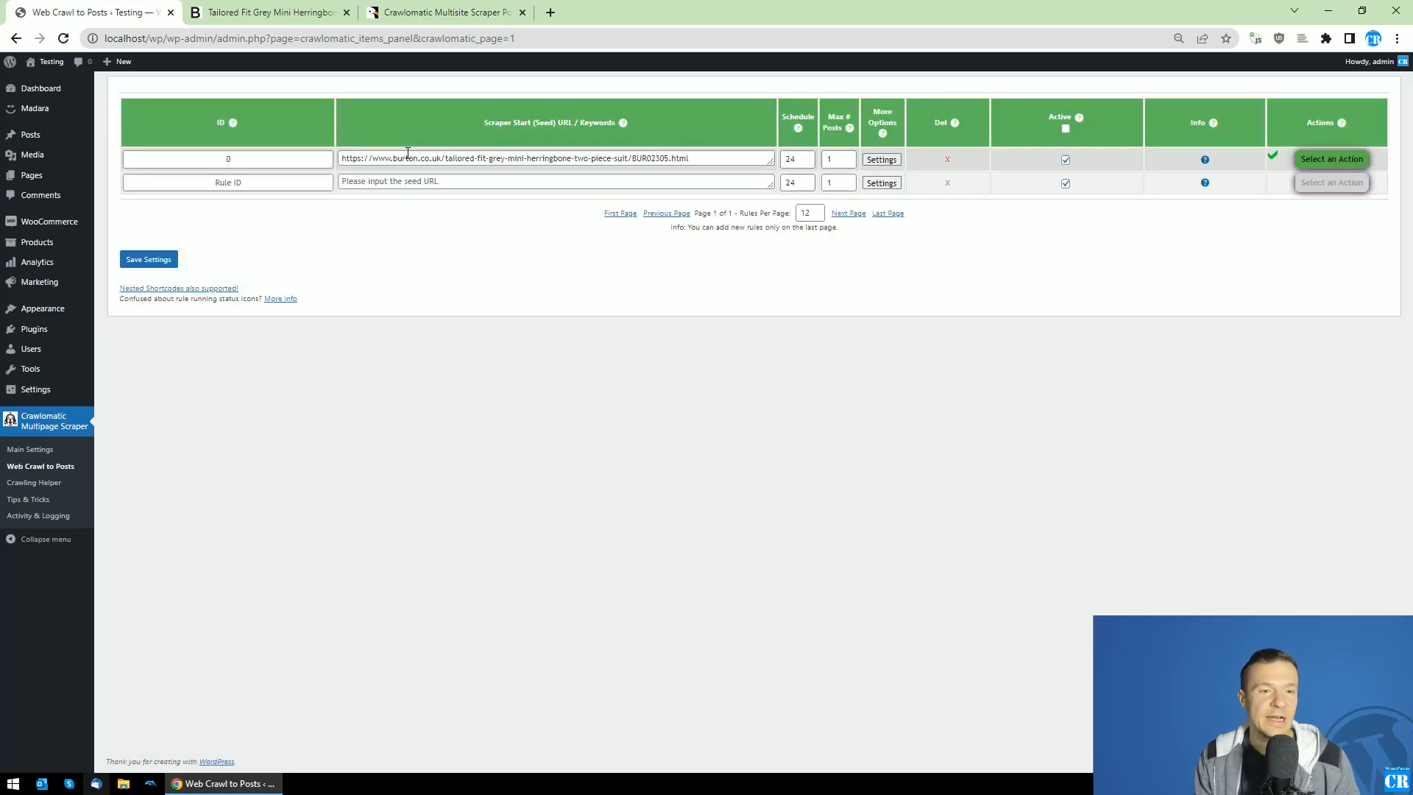
# Permanently delete all posts generated by rule 0 and delete the rule itself.
pyautogui.click(406, 157)
pyautogui.tripleClick(406, 158)
pyautogui.click(1312, 161)
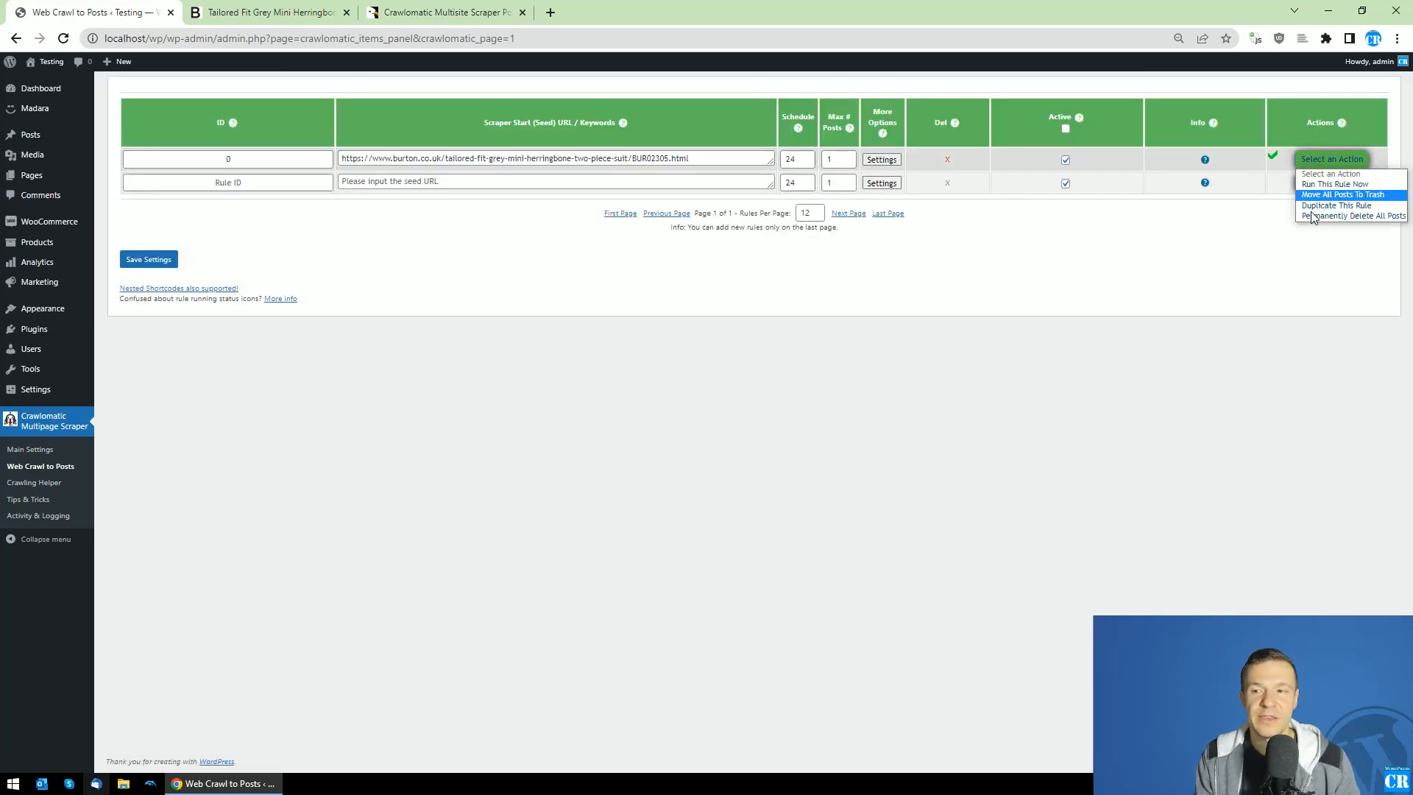
pyautogui.click(1308, 217)
pyautogui.press('Return')
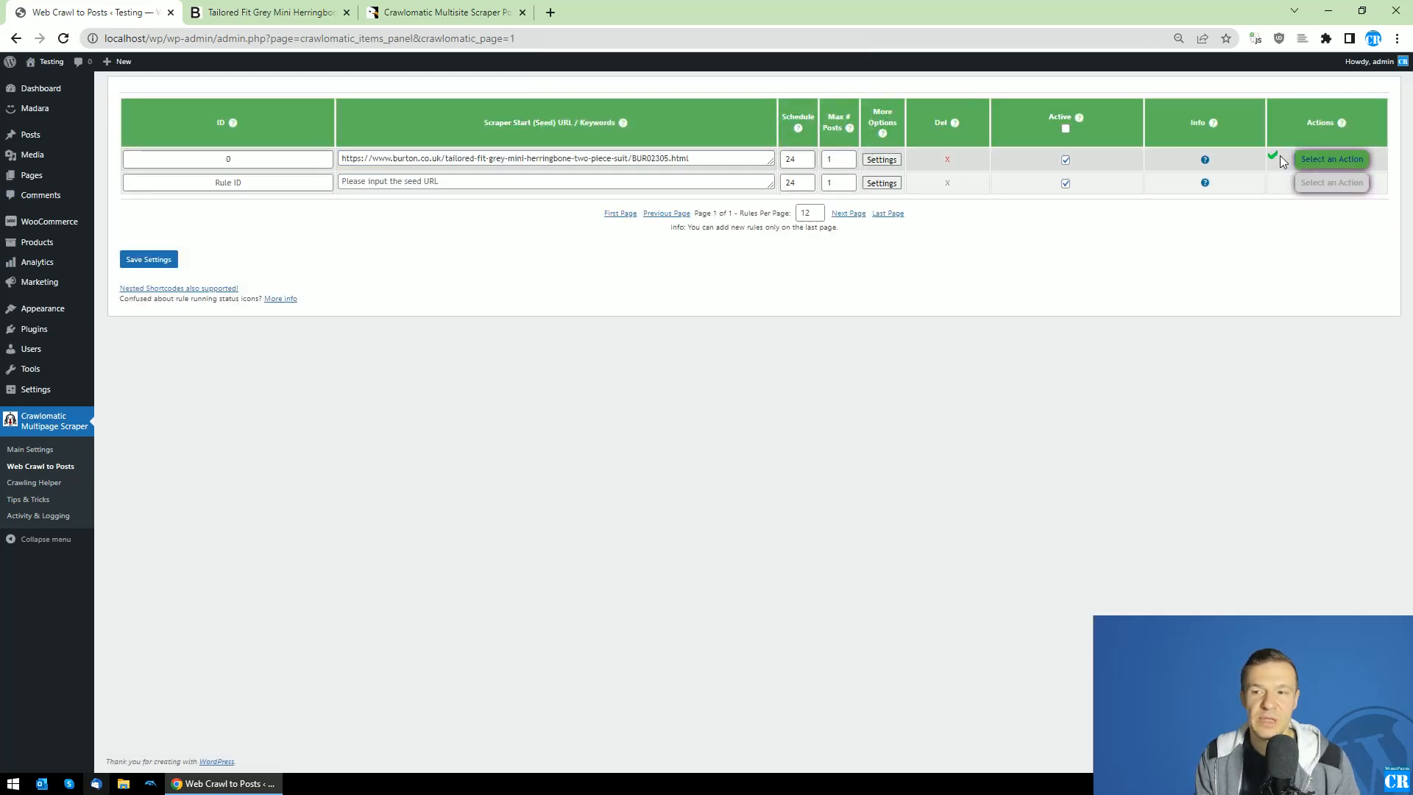
pyautogui.tripleClick(713, 159)
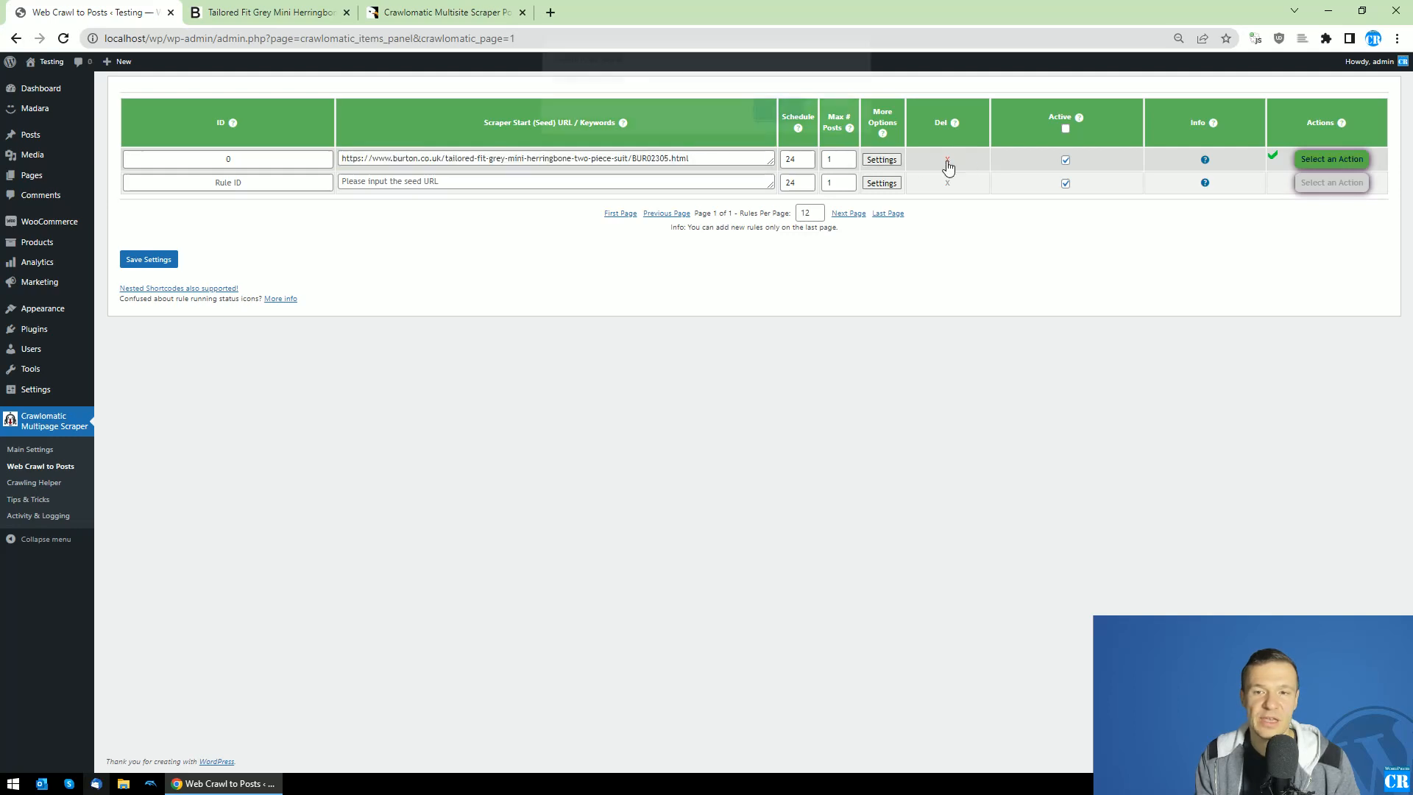
pyautogui.click(947, 159)
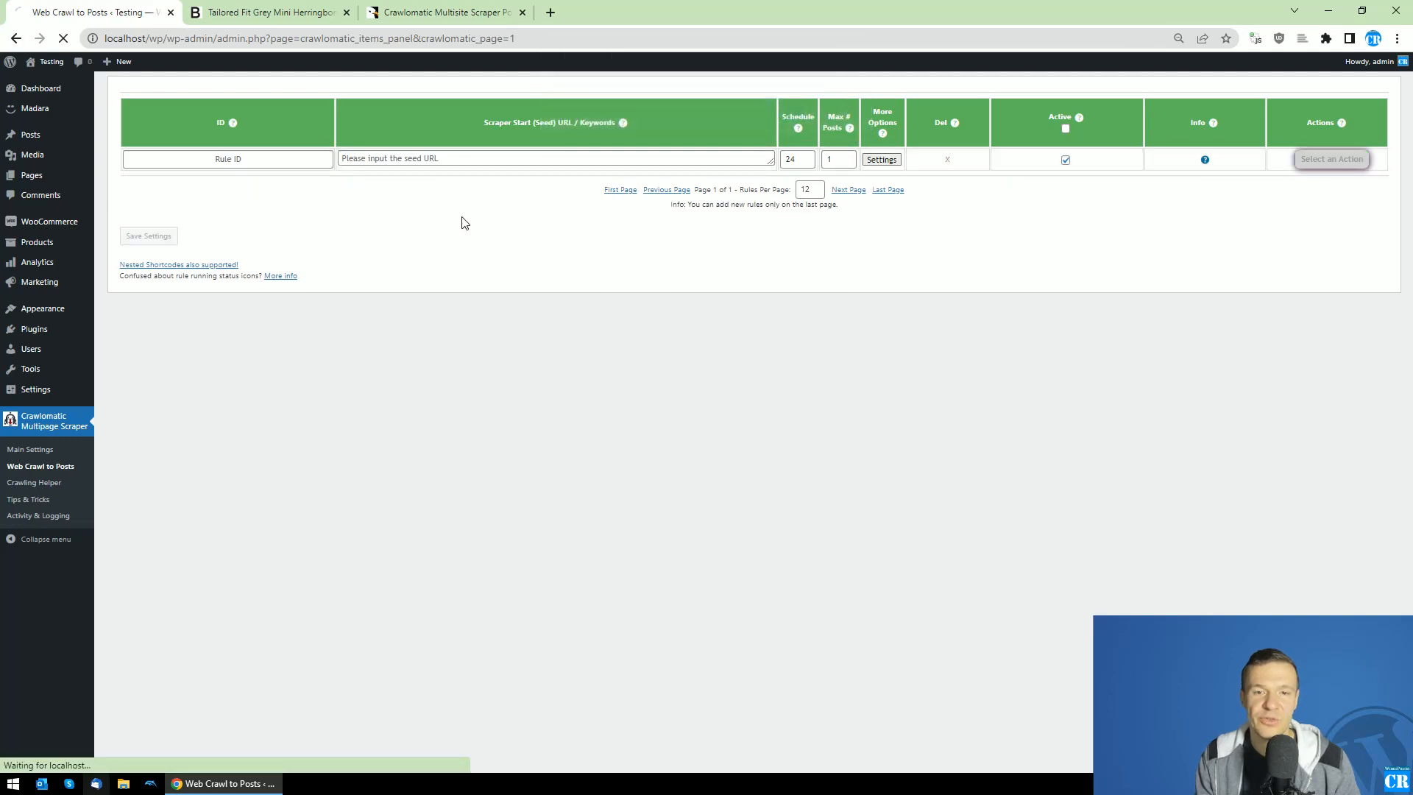
# Copy the Burton herringbone suit page's URL and enter it as the new rule's seed URL.
pyautogui.click(374, 158)
pyautogui.click(293, 13)
pyautogui.click(269, 39)
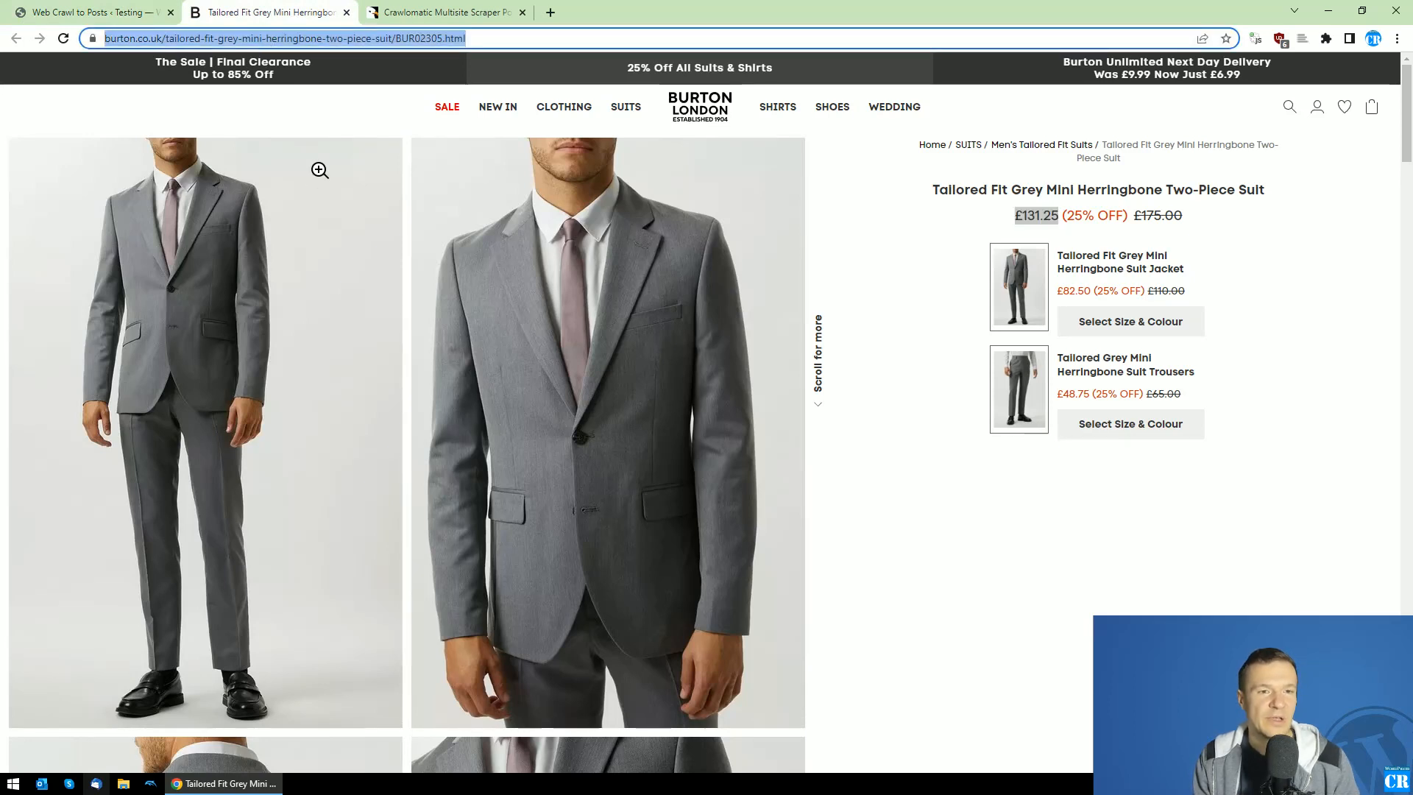
pyautogui.rightClick(284, 40)
pyautogui.click(340, 145)
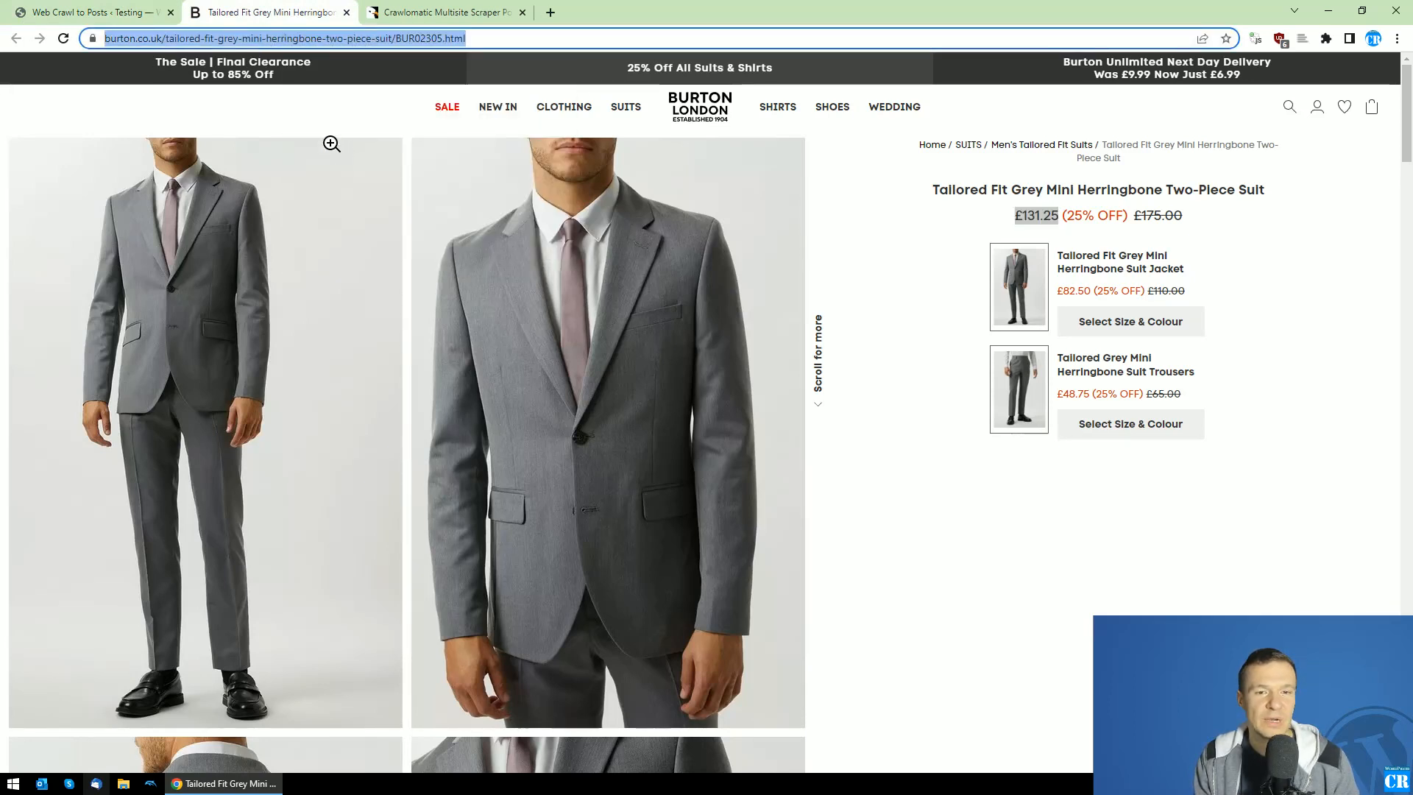
pyautogui.click(140, 9)
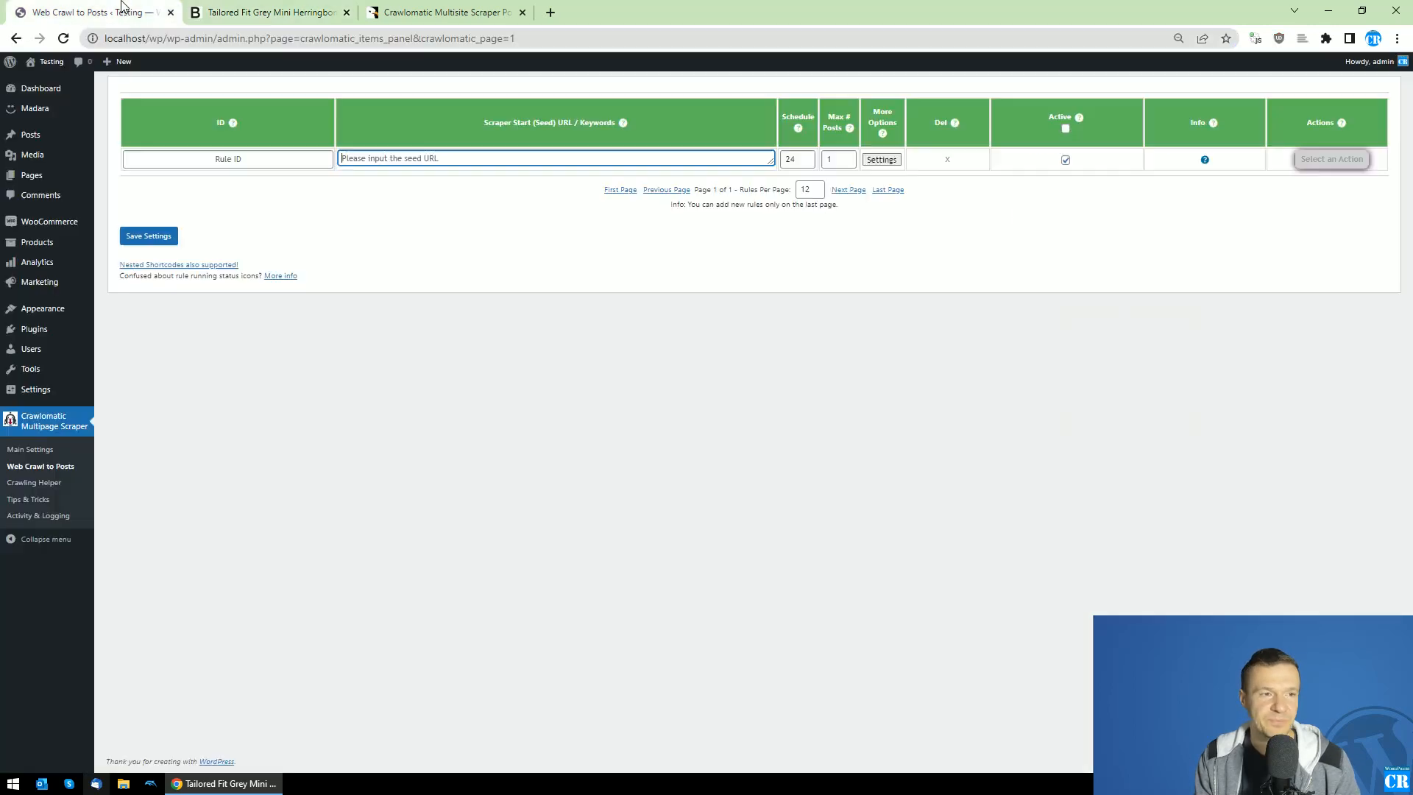
pyautogui.rightClick(369, 158)
pyautogui.click(428, 275)
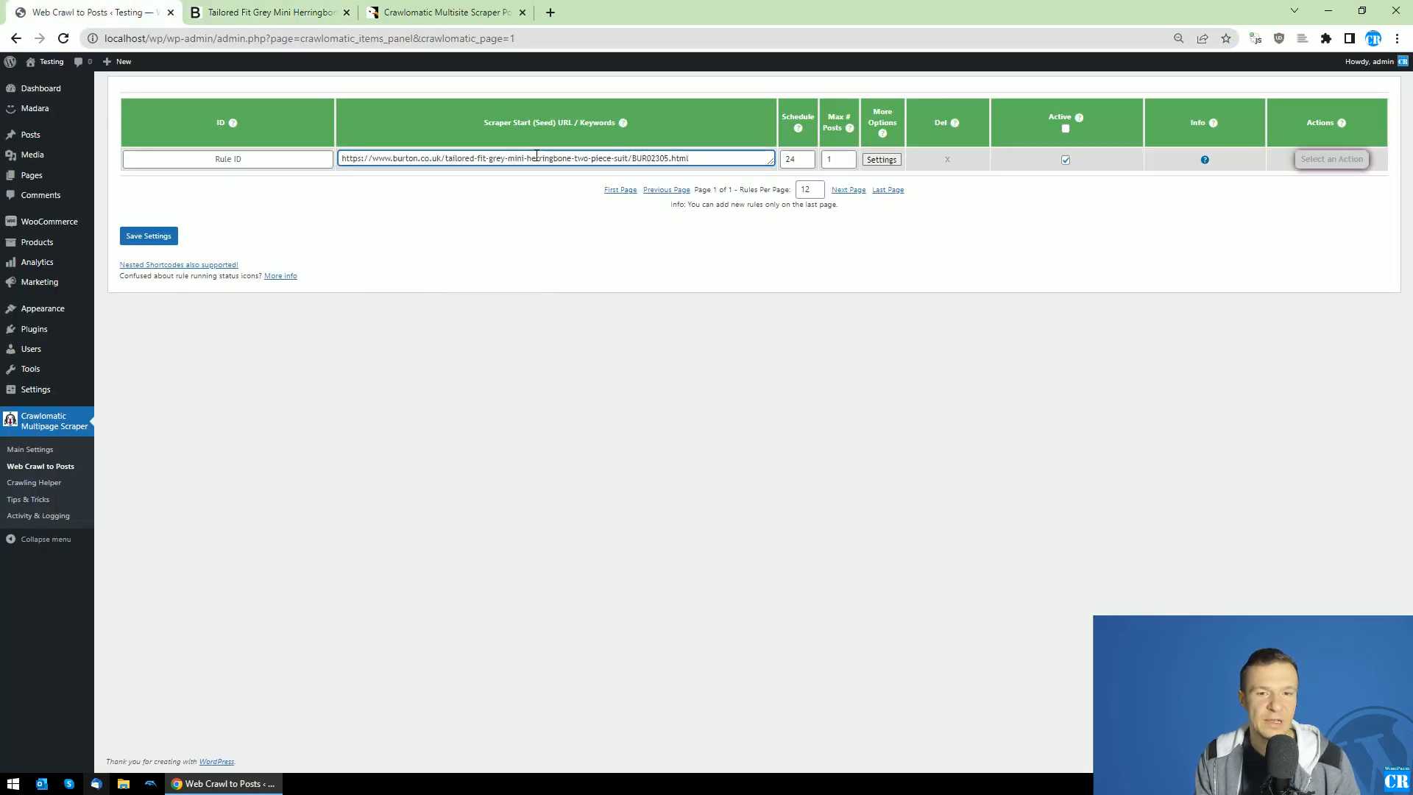
# Set the new rule's generated post type to product in its advanced settings.
pyautogui.click(883, 163)
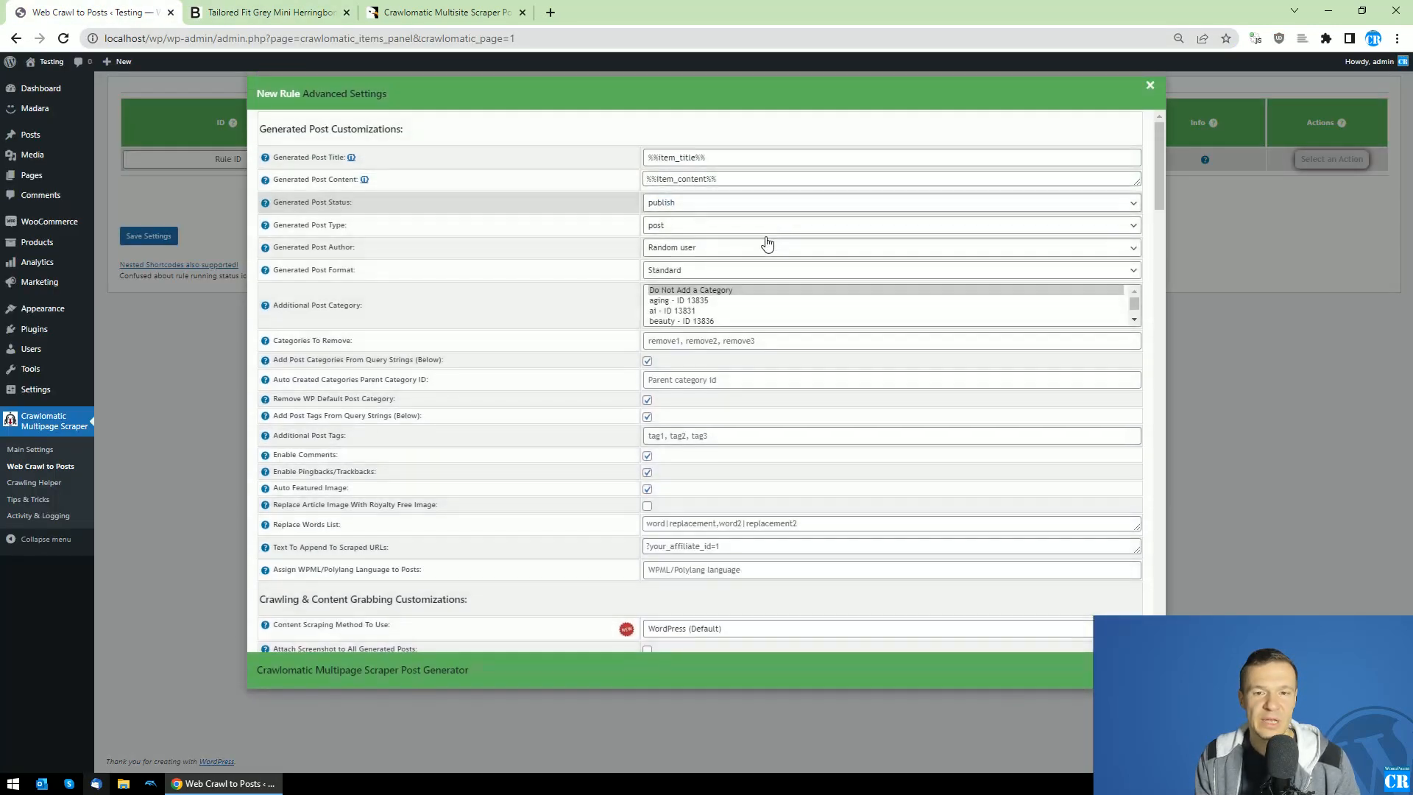
pyautogui.click(659, 227)
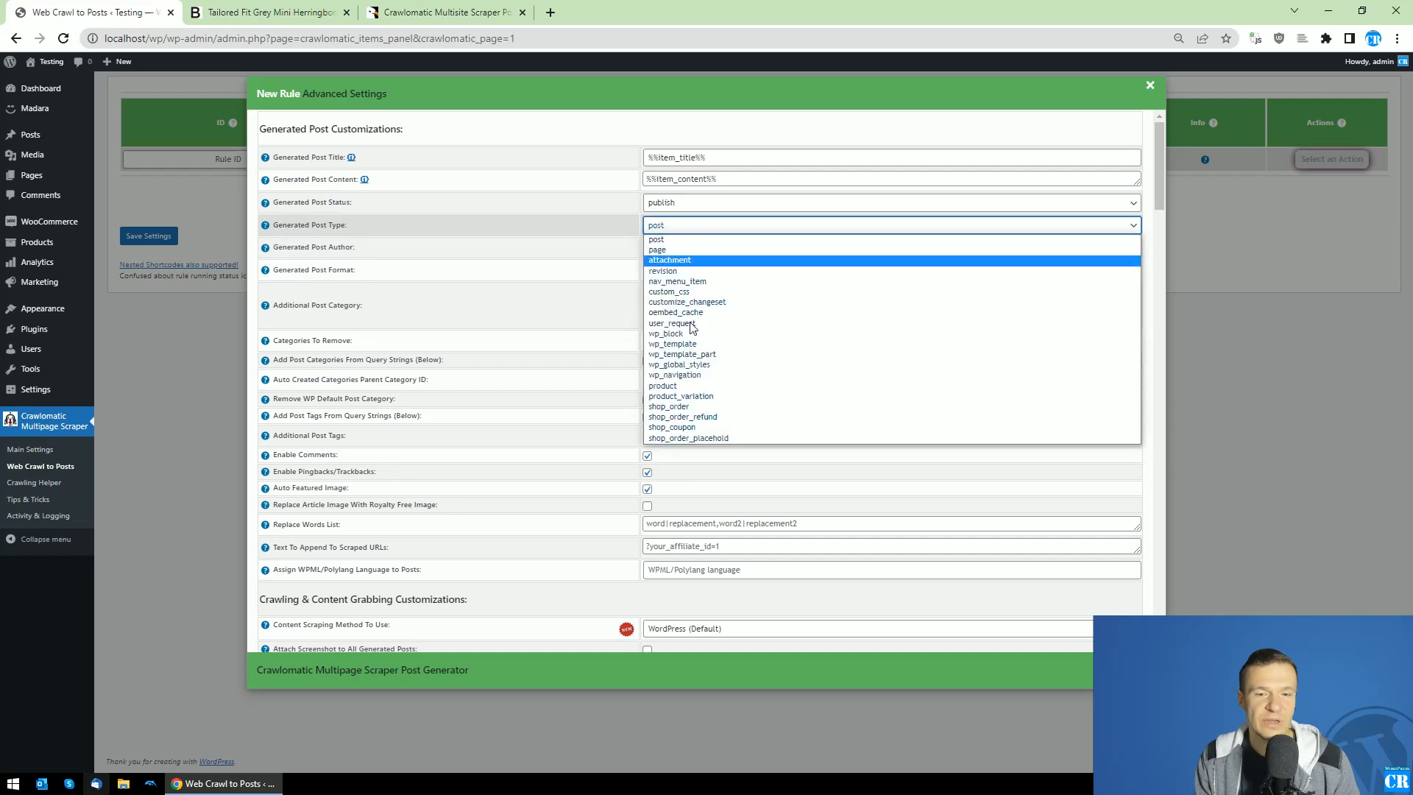
pyautogui.click(666, 385)
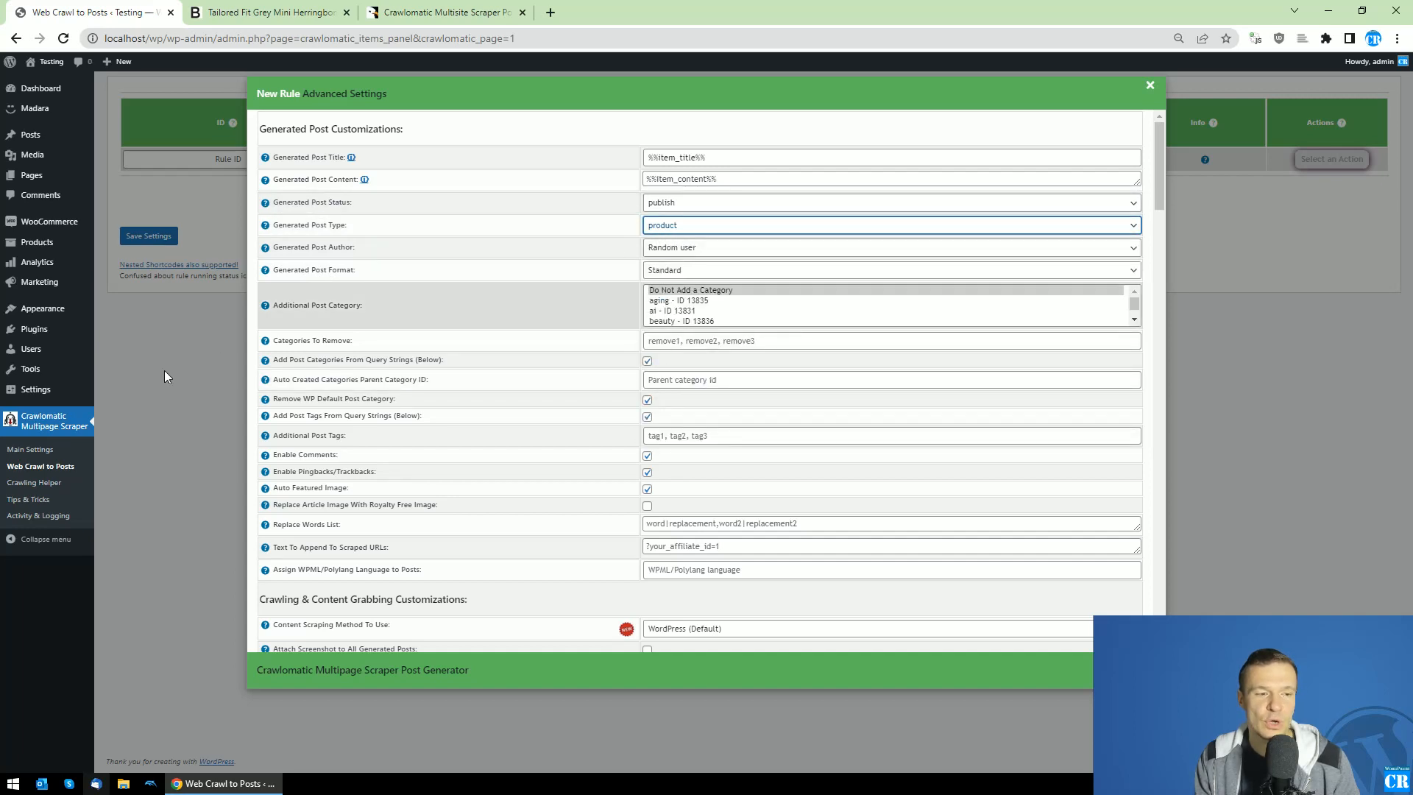
pyautogui.moveTo(43, 232)
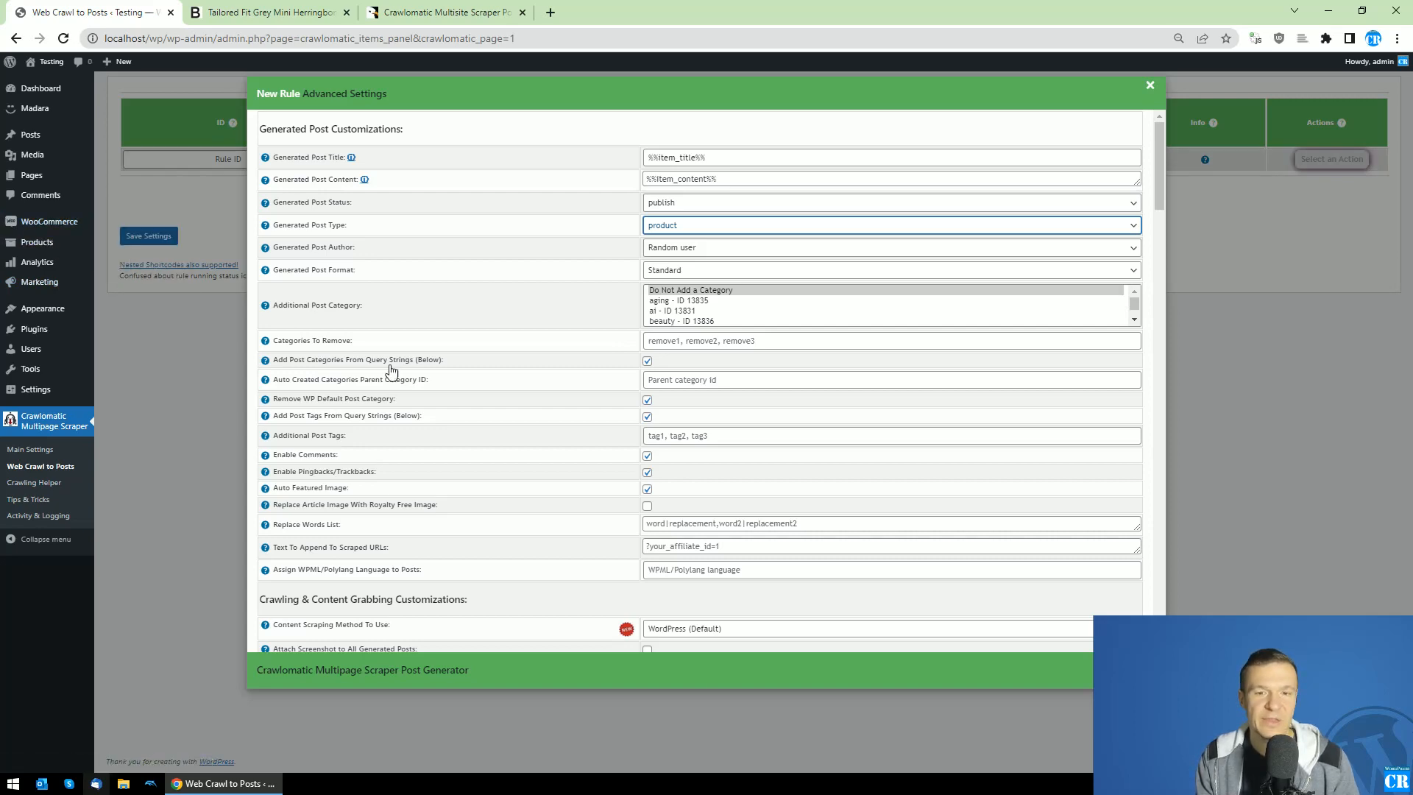
# Set the new rule's Product Price Query Type to Auto Detect and save the settings.
pyautogui.moveTo(1159, 165); pyautogui.dragTo(1156, 612)
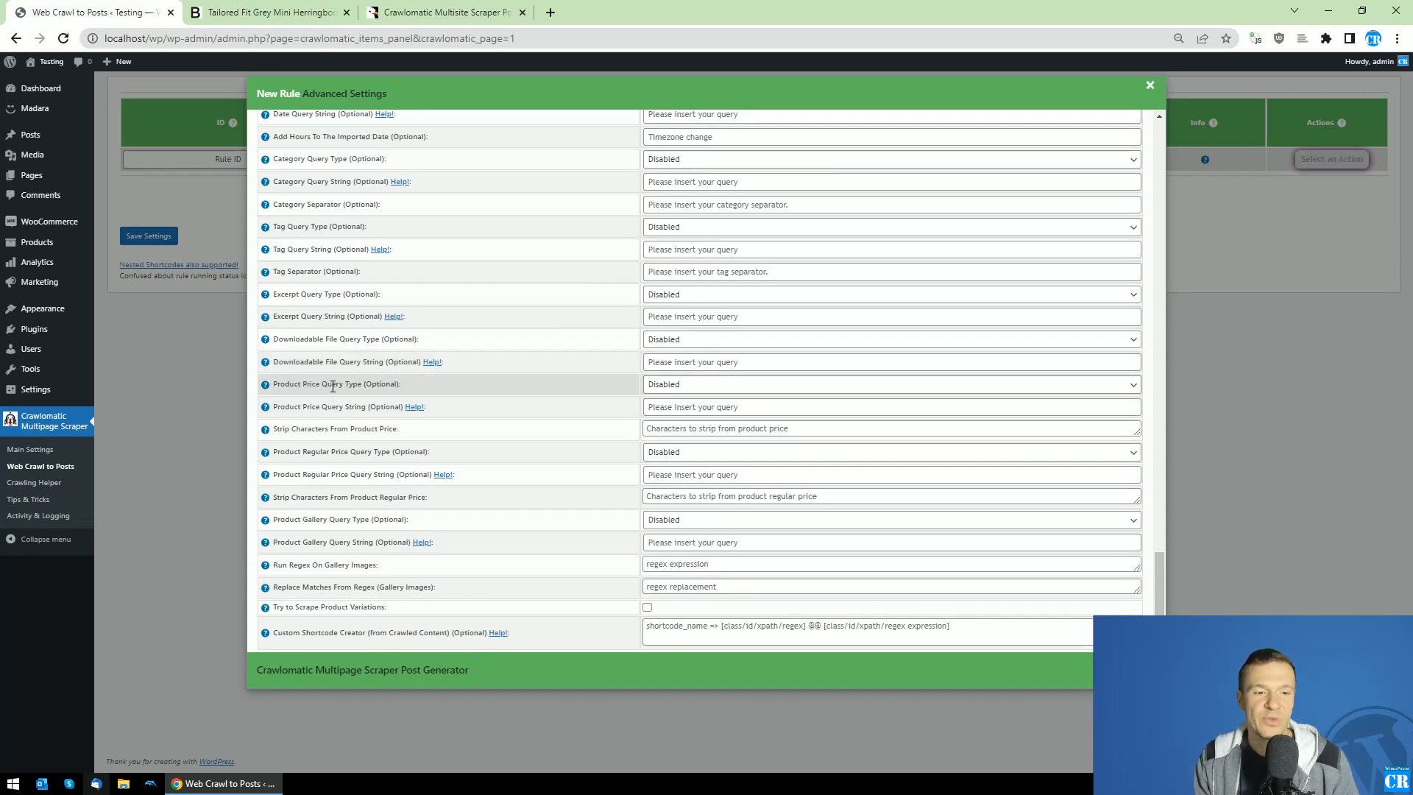
pyautogui.click(666, 382)
pyautogui.click(672, 483)
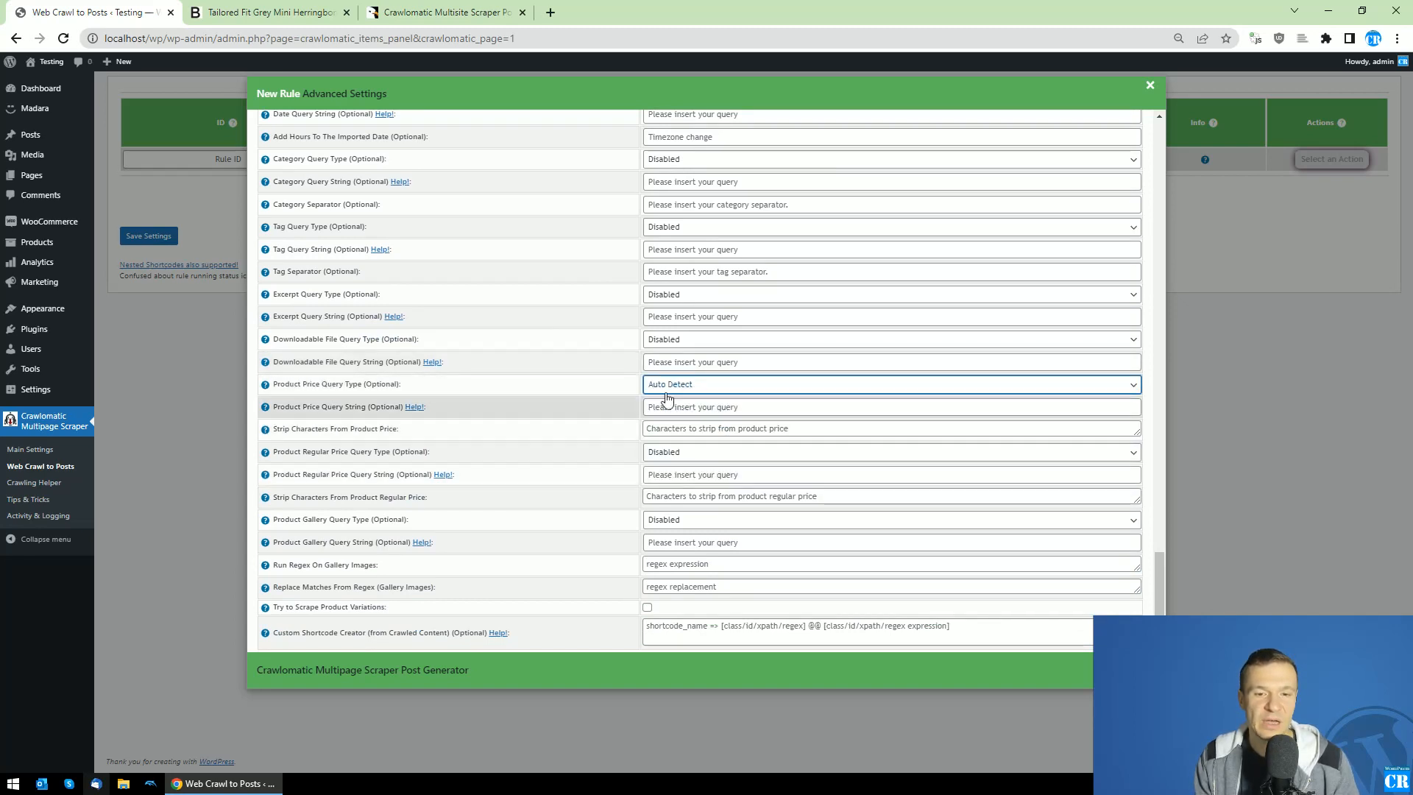
pyautogui.click(146, 237)
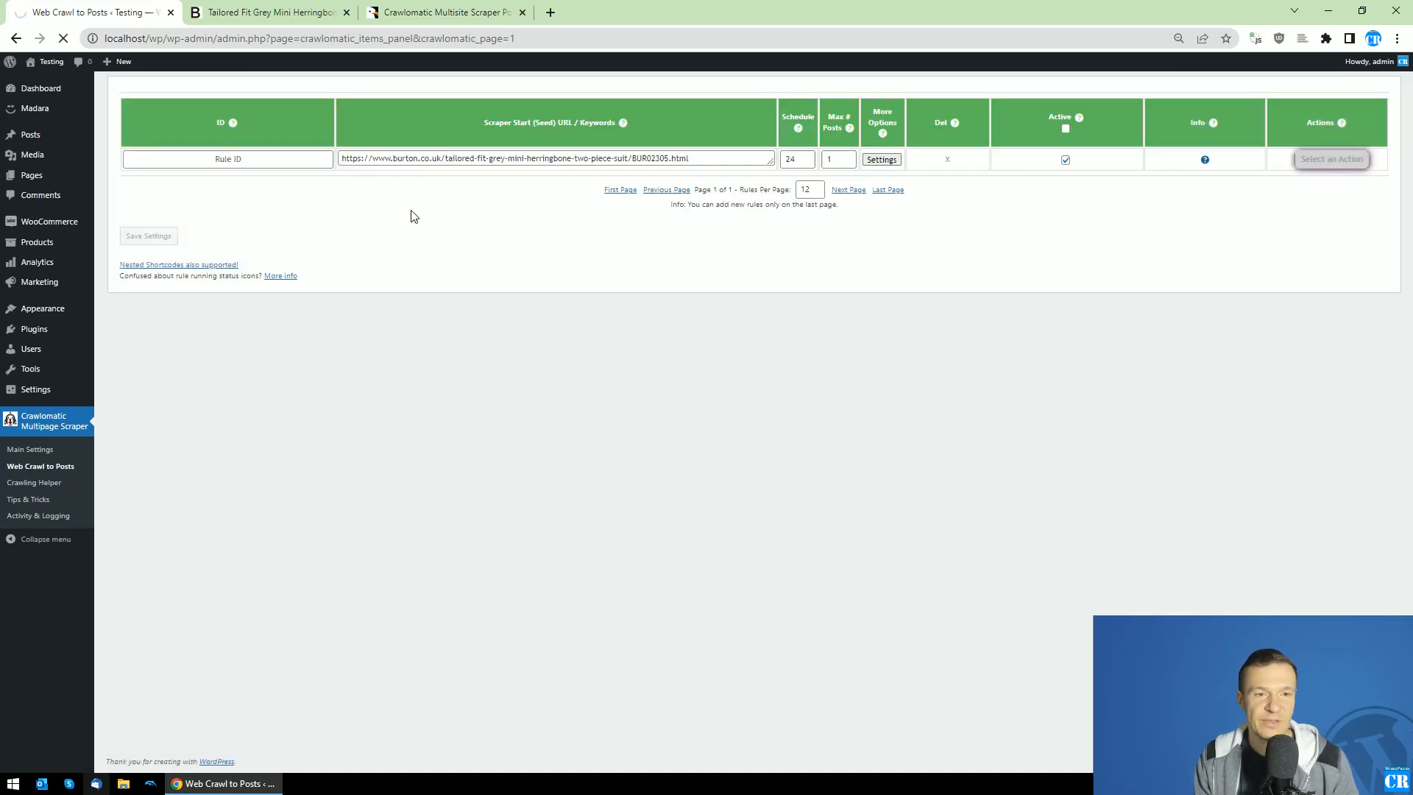
# Run the Burton suit crawling rule now and confirm the run.
pyautogui.click(1332, 159)
pyautogui.click(1320, 182)
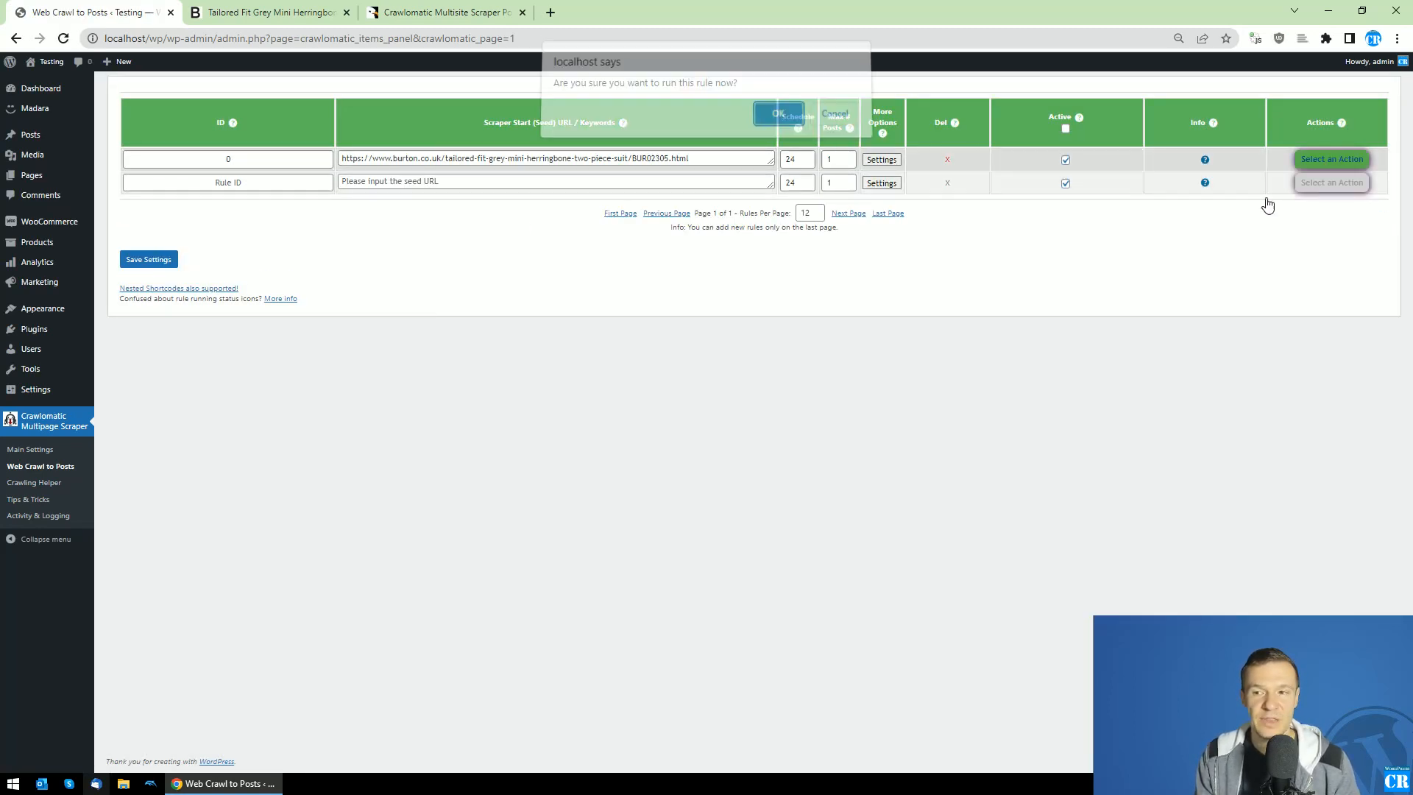
pyautogui.press('Return')
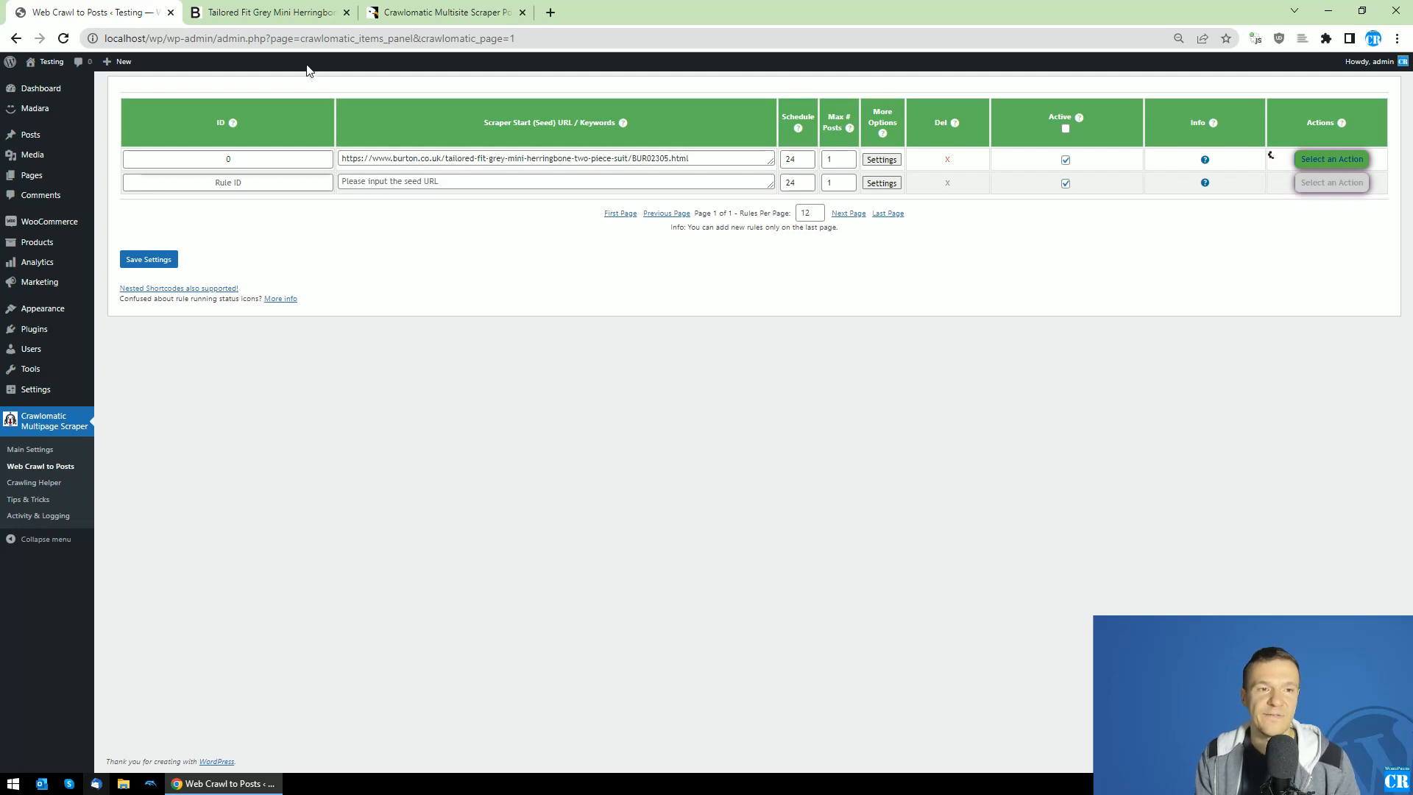
pyautogui.click(305, 12)
pyautogui.click(128, 9)
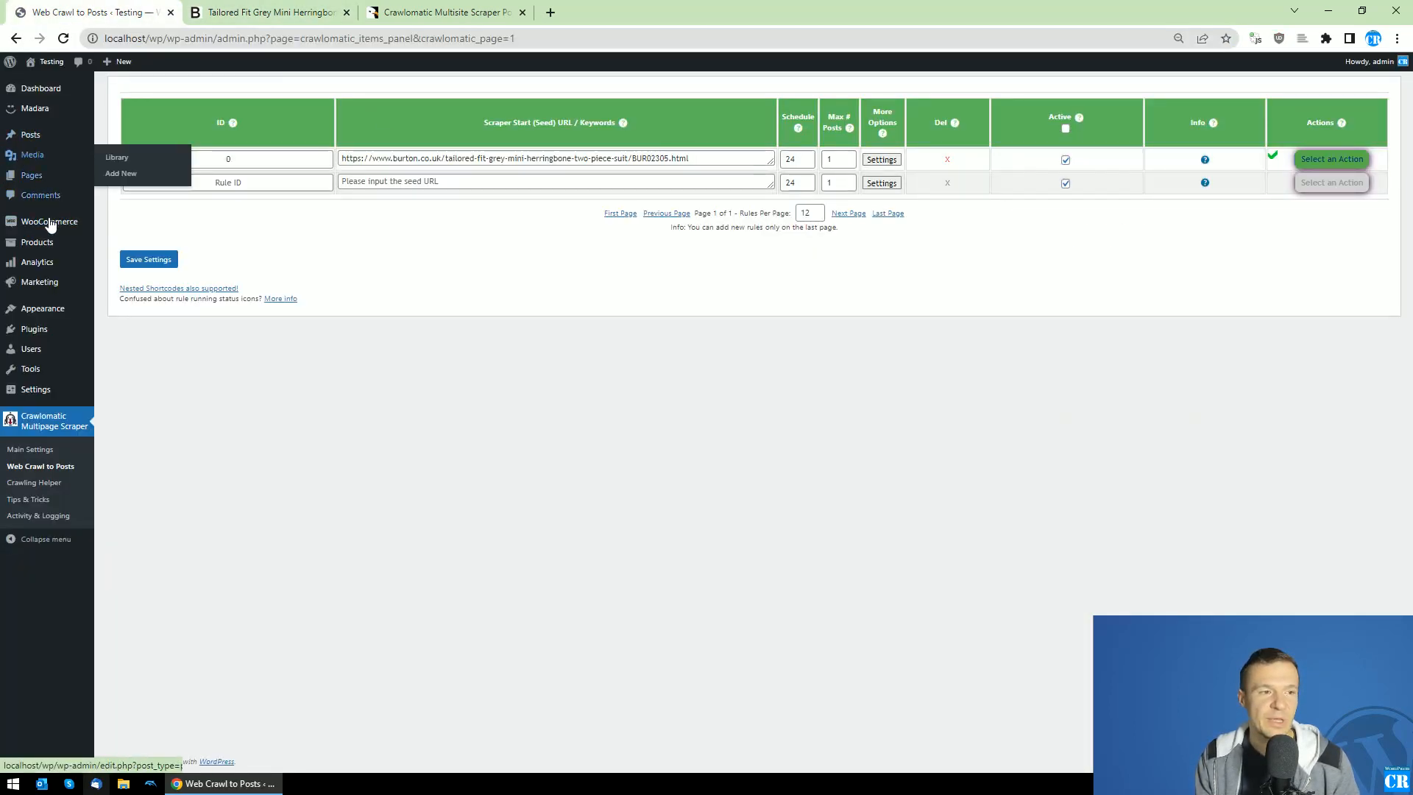
# Open the products list in a new browser tab and dismiss the WooCommerce database update notice.
pyautogui.middleClick(27, 250)
pyautogui.click(261, 12)
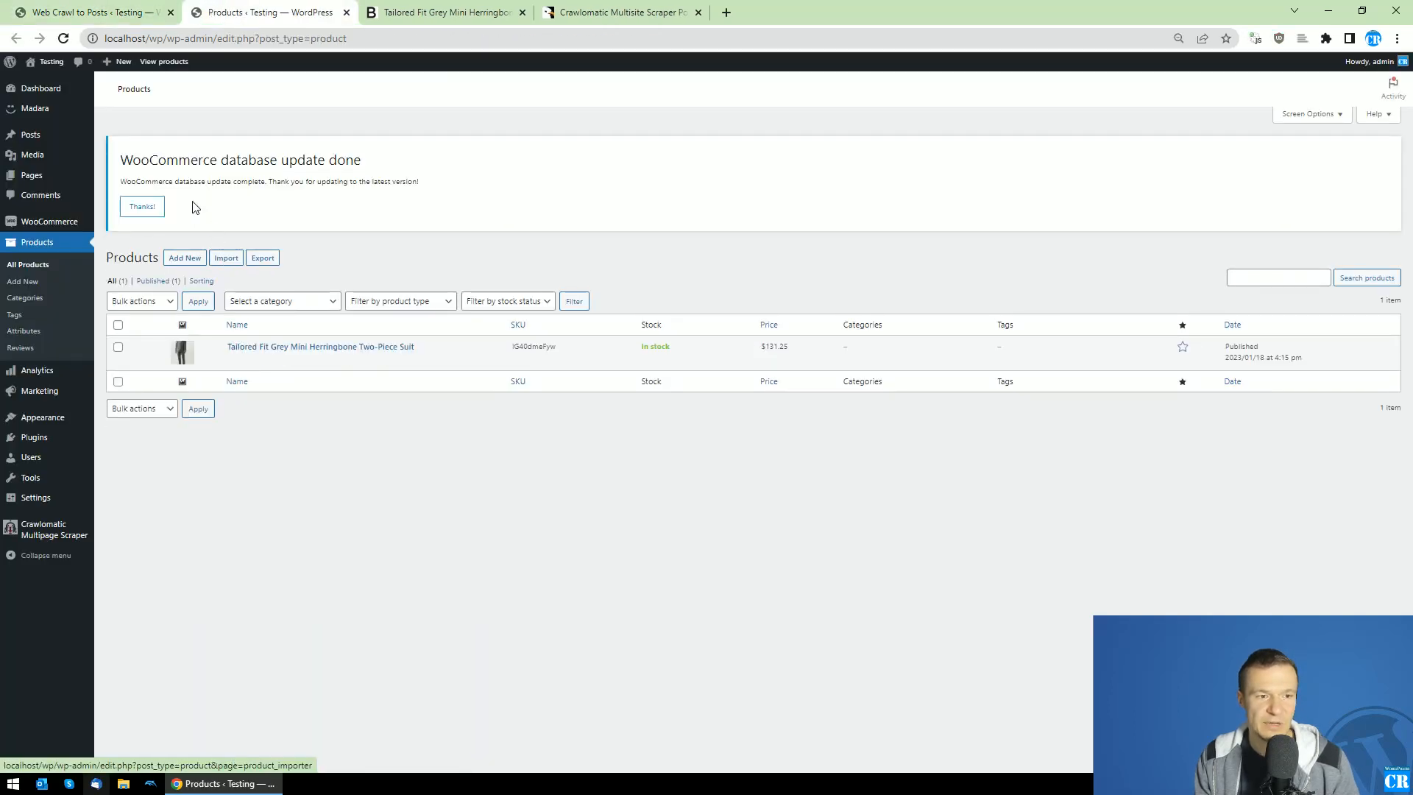
pyautogui.click(143, 209)
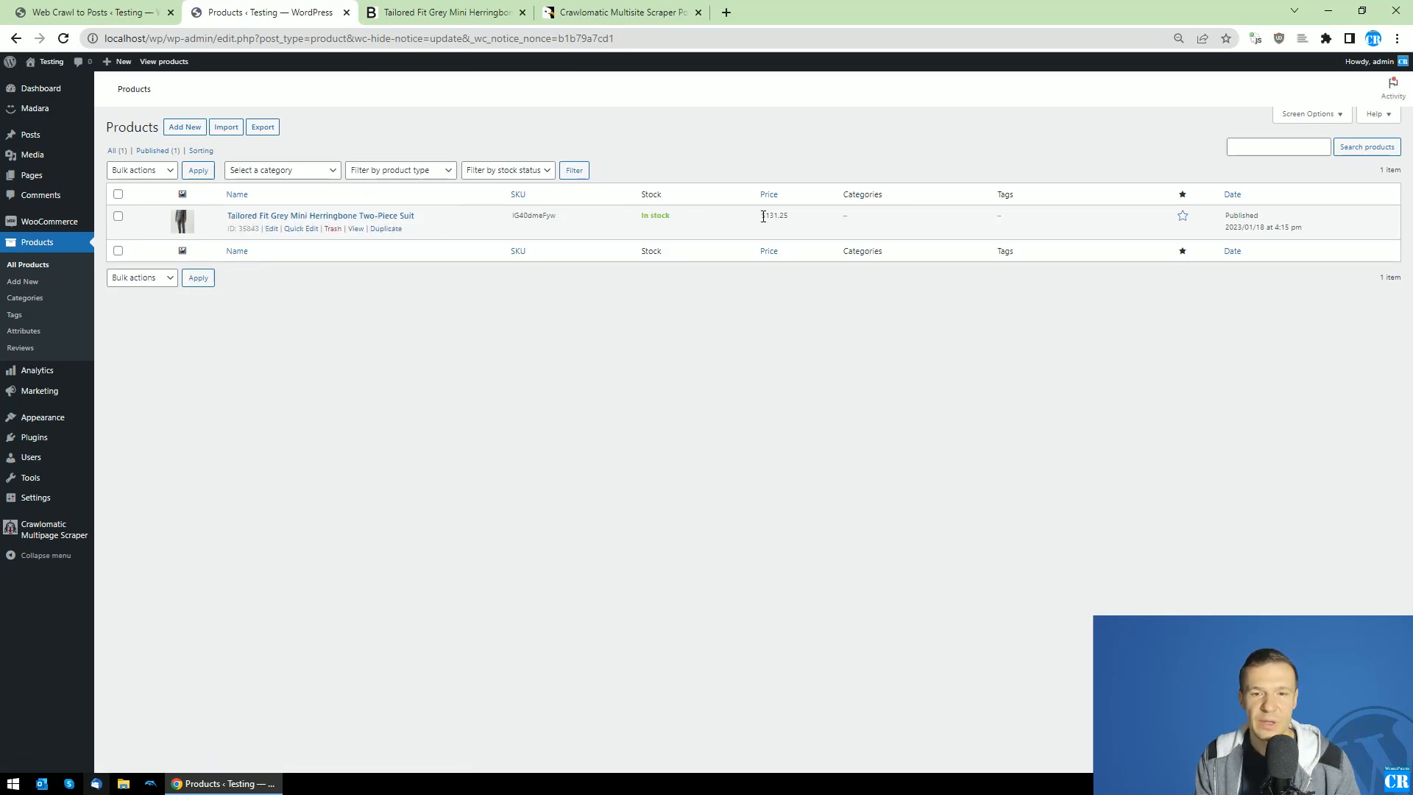
# Check the suit's discounted price on the Burton page against the imported product's price.
pyautogui.click(445, 13)
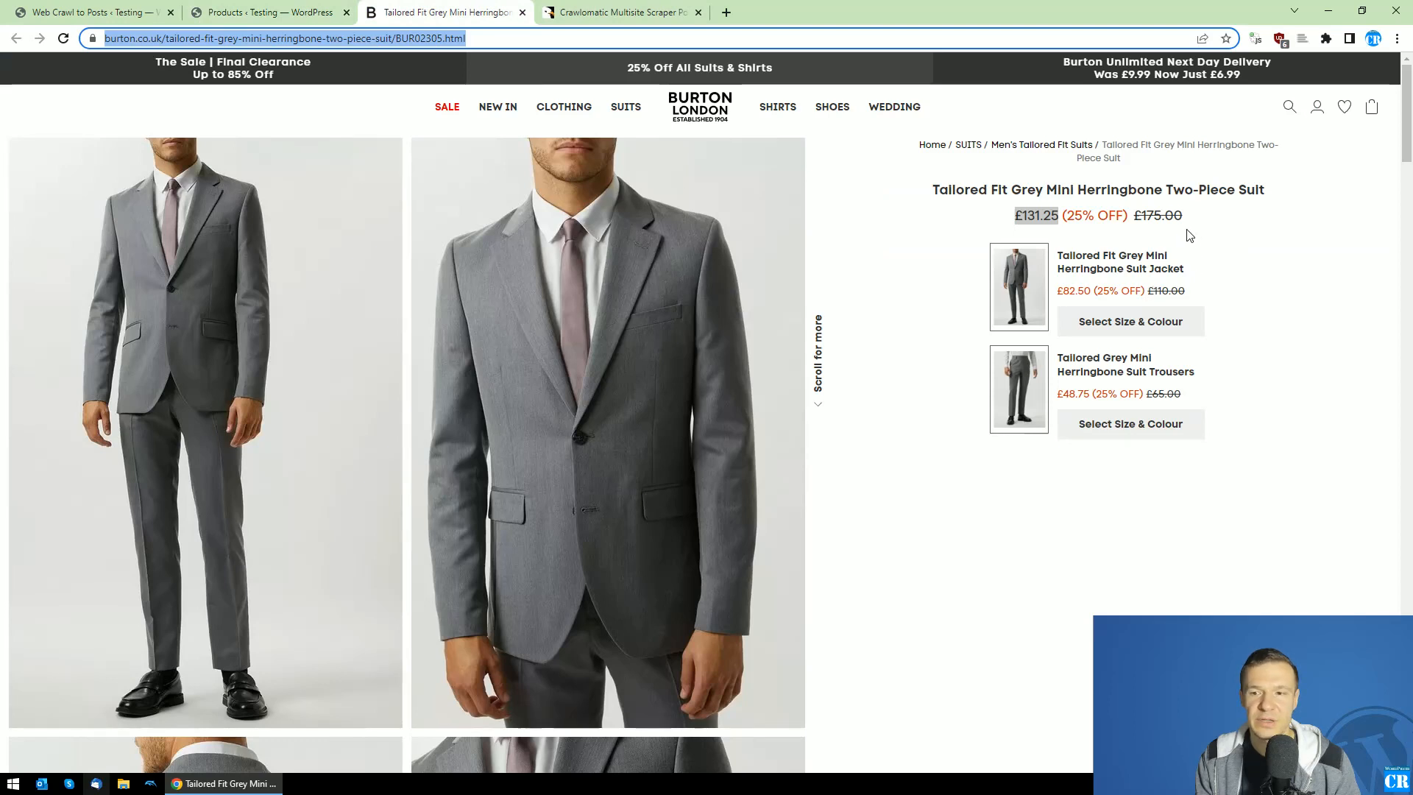
pyautogui.click(1027, 216)
pyautogui.moveTo(1022, 216); pyautogui.dragTo(1058, 216)
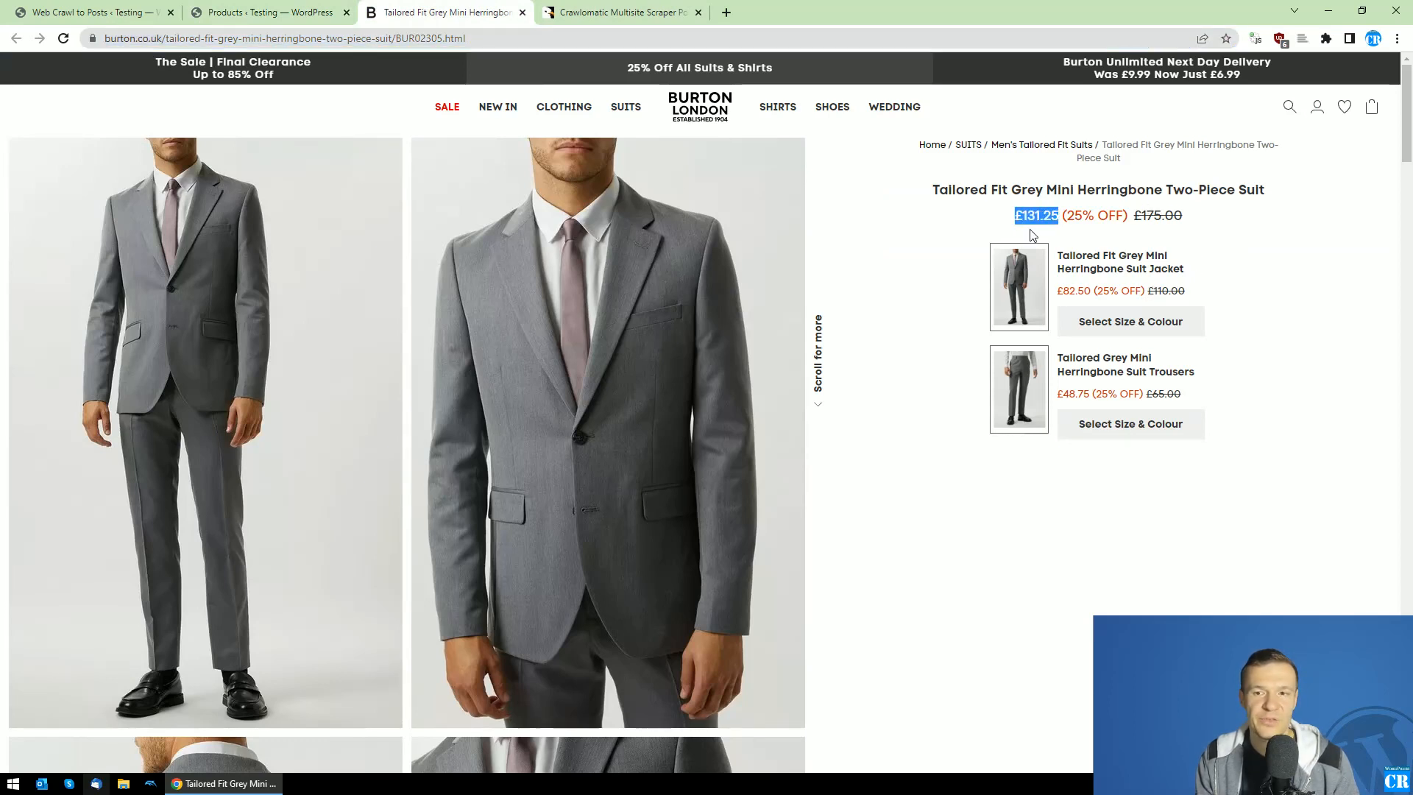
# Set the Burton rule's Product Regular Price Query Type to Visual Selector, pick the suit's crossed-out £175.00 price, and save the settings.
pyautogui.click(88, 12)
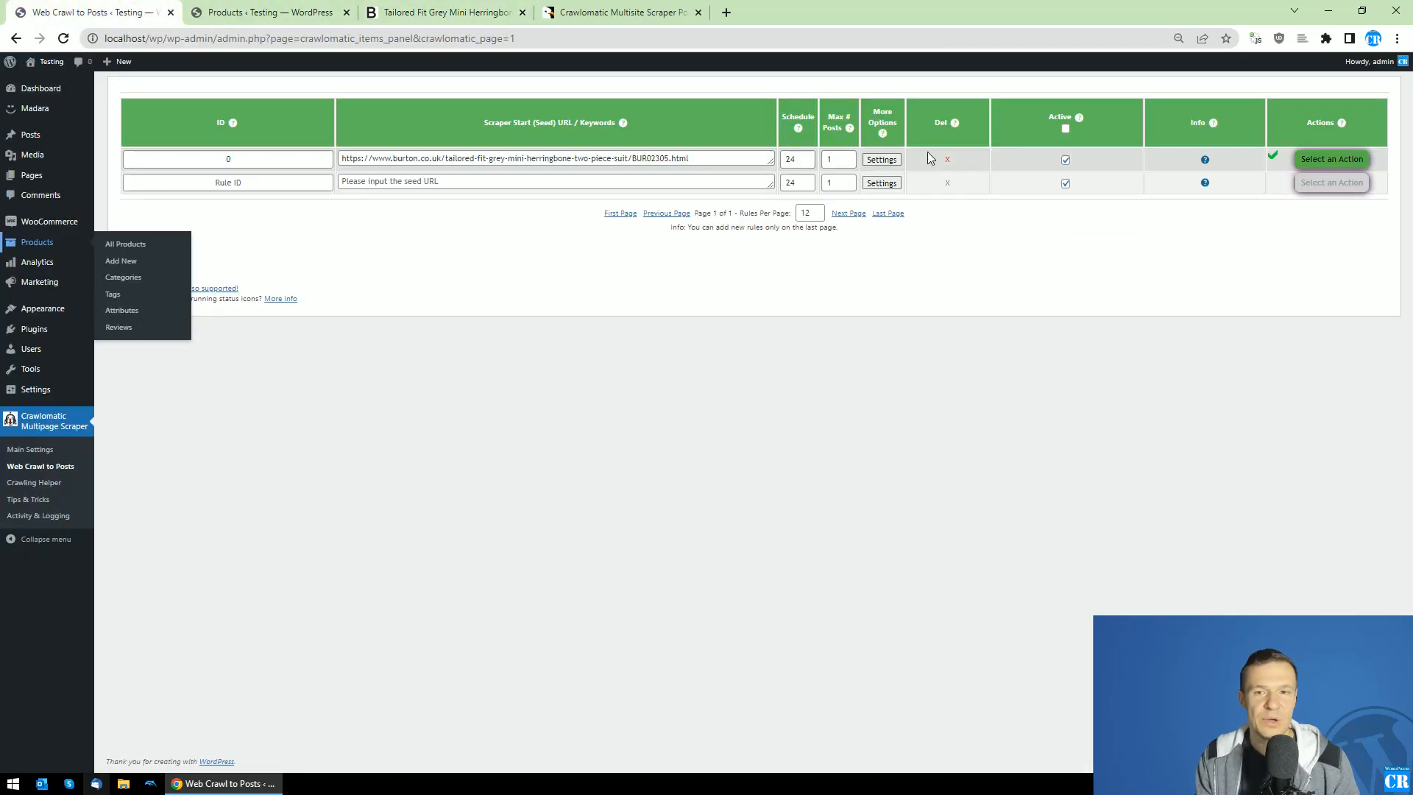
pyautogui.click(880, 159)
pyautogui.moveTo(1145, 231); pyautogui.dragTo(1139, 603)
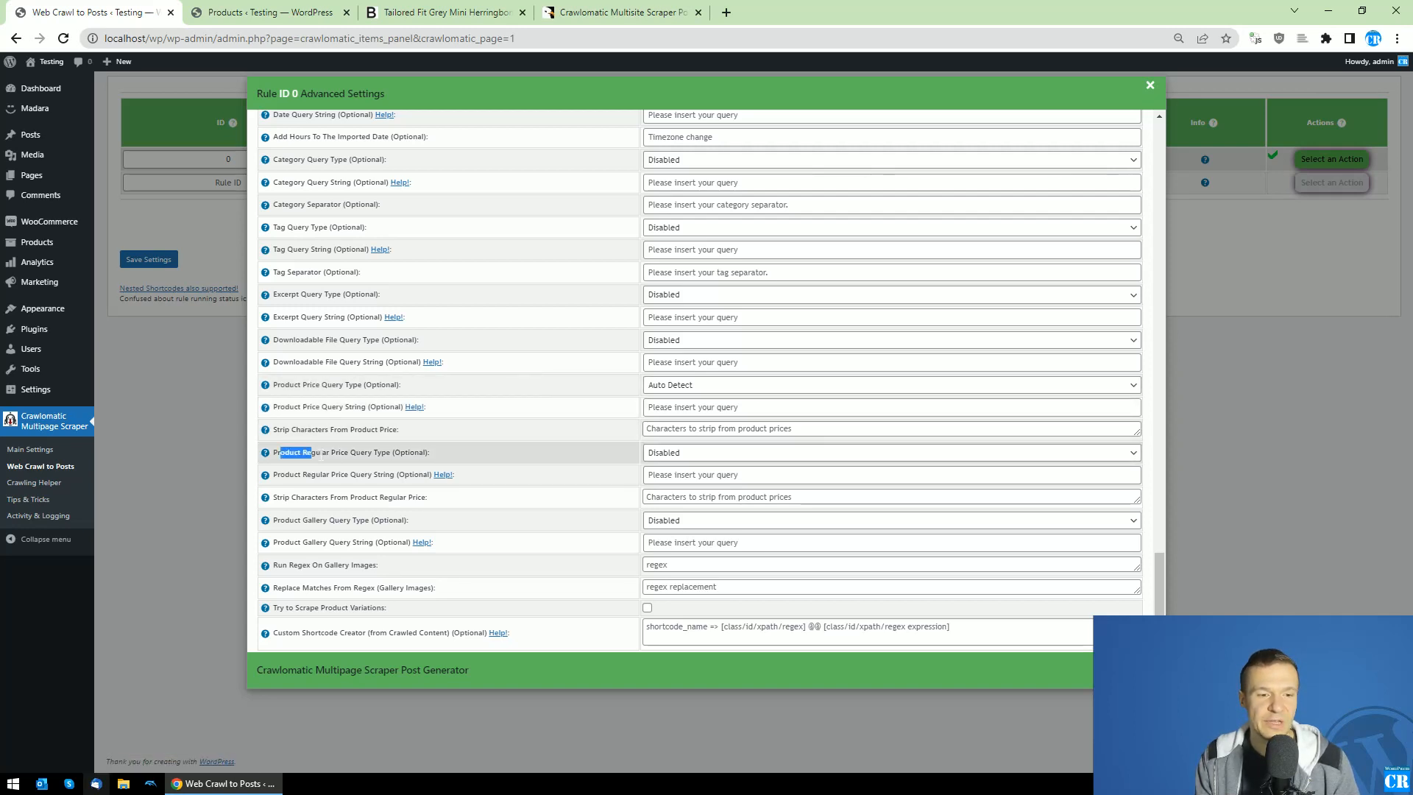
pyautogui.moveTo(361, 453); pyautogui.dragTo(390, 453)
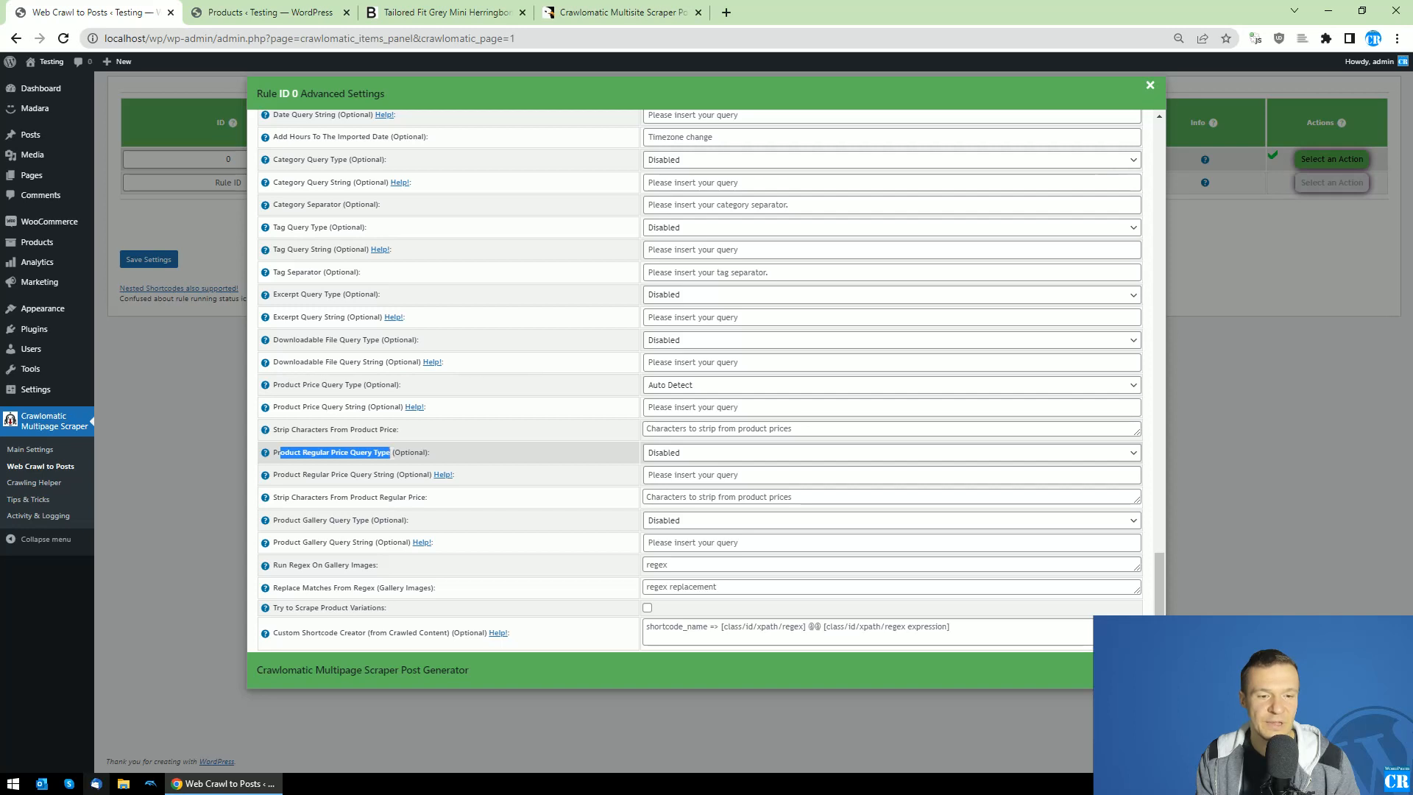
pyautogui.click(688, 456)
pyautogui.click(431, 449)
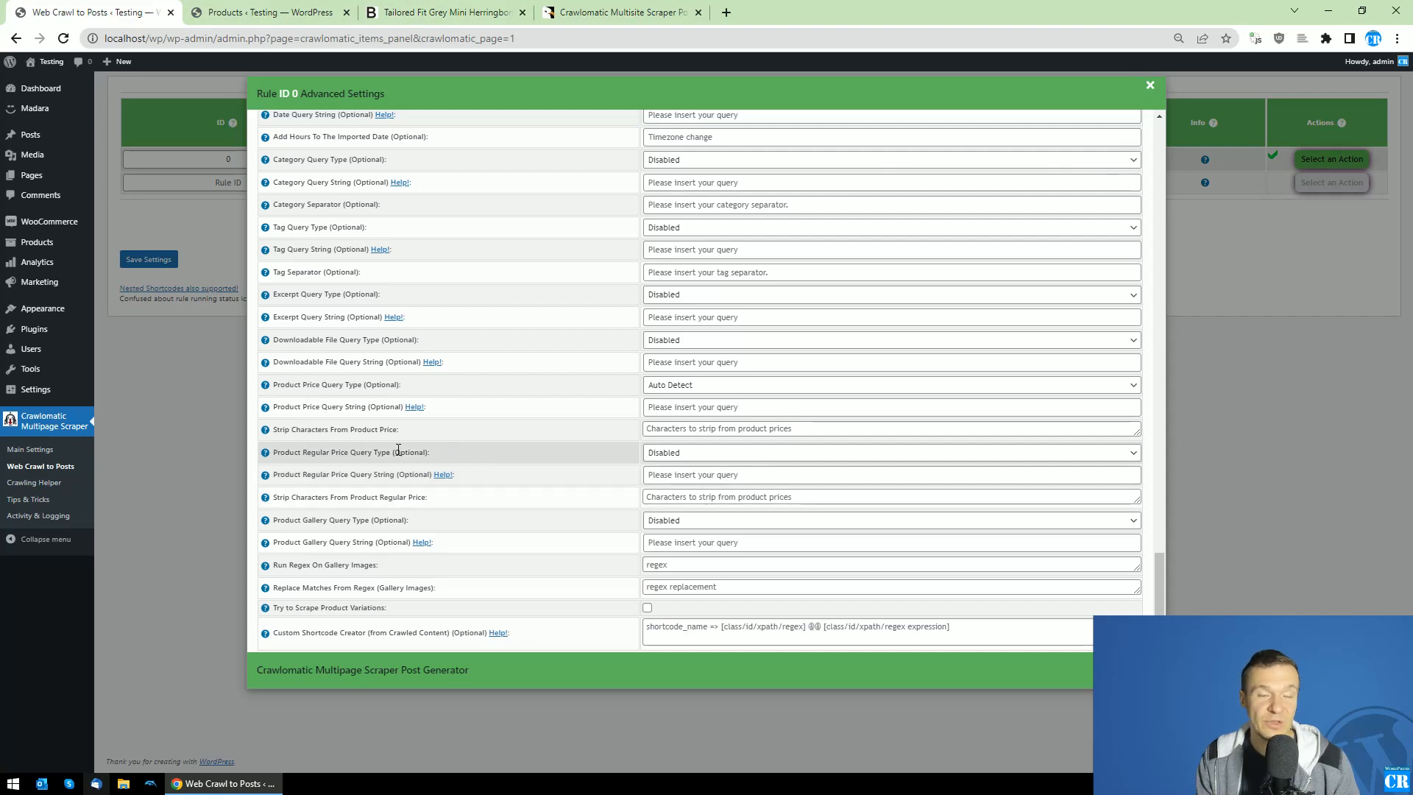
pyautogui.click(685, 459)
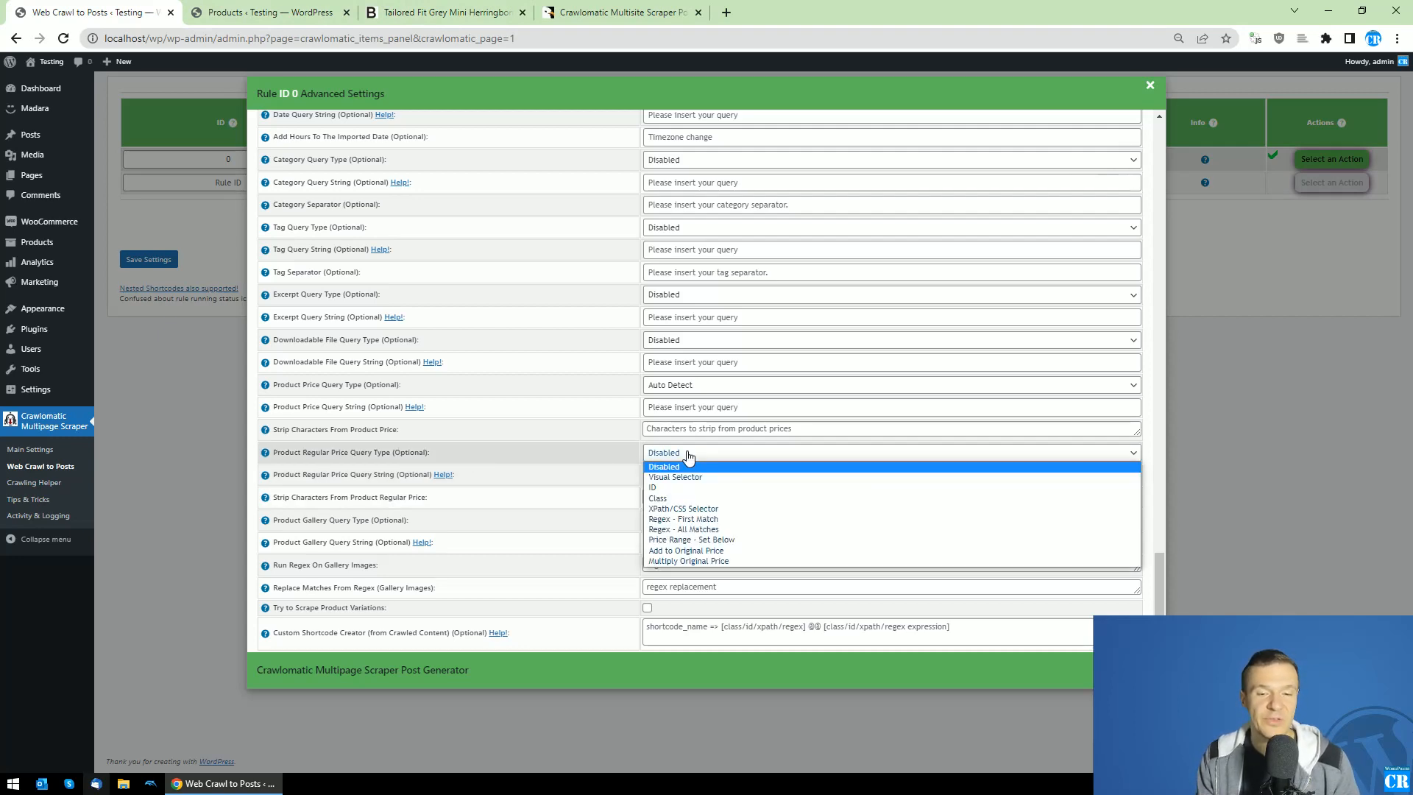
pyautogui.click(681, 476)
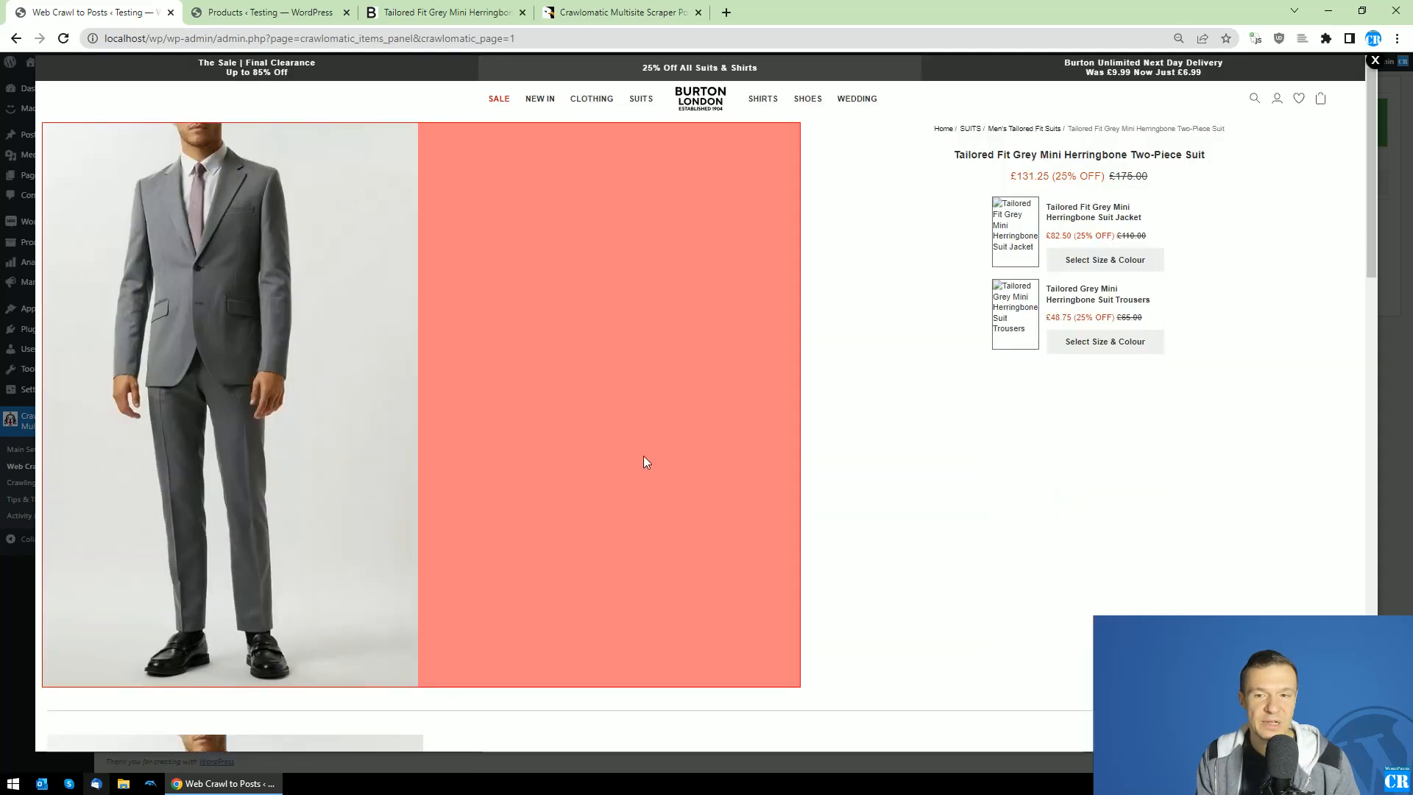
pyautogui.click(1130, 176)
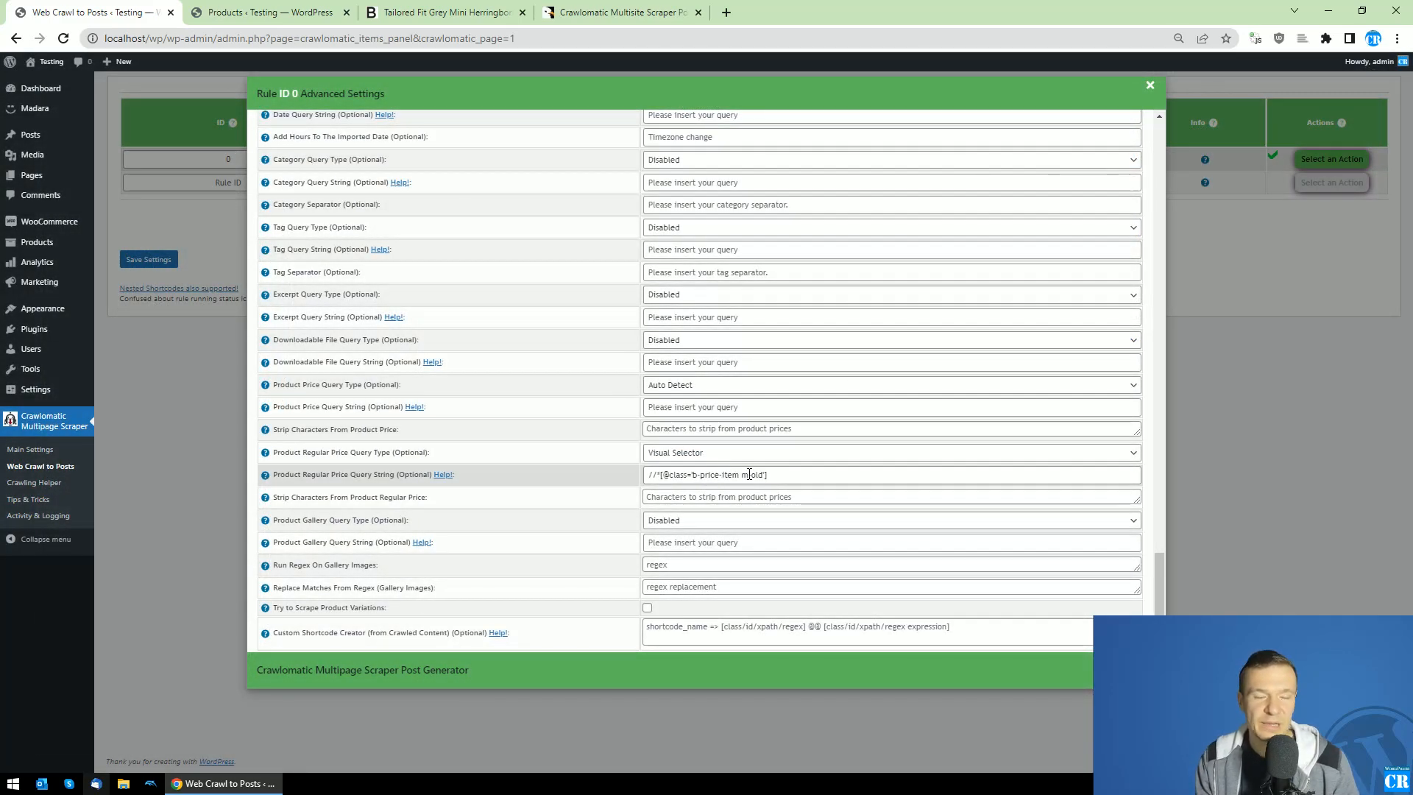
pyautogui.click(163, 264)
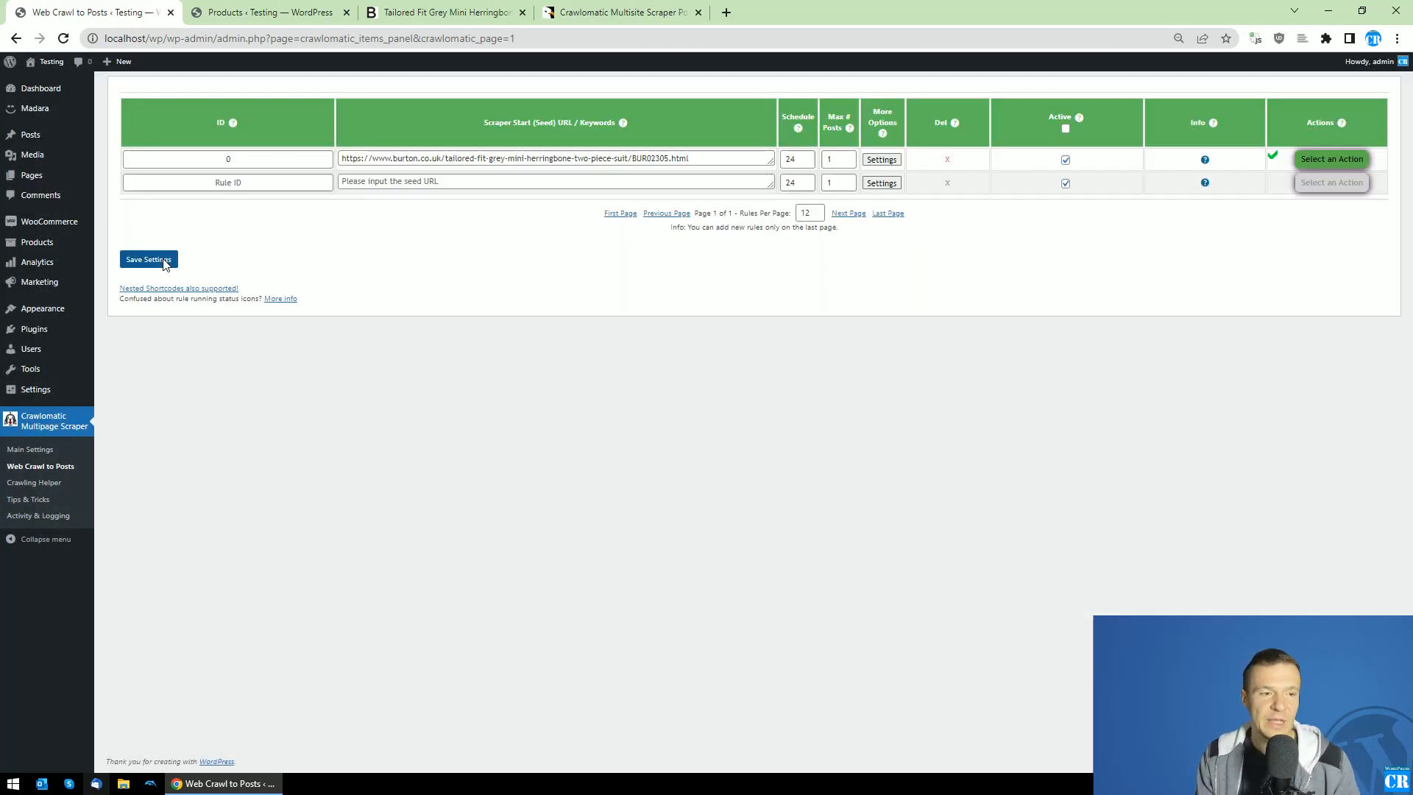
# Permanently delete all posts imported by the Burton rule and reload the products list.
pyautogui.click(1332, 159)
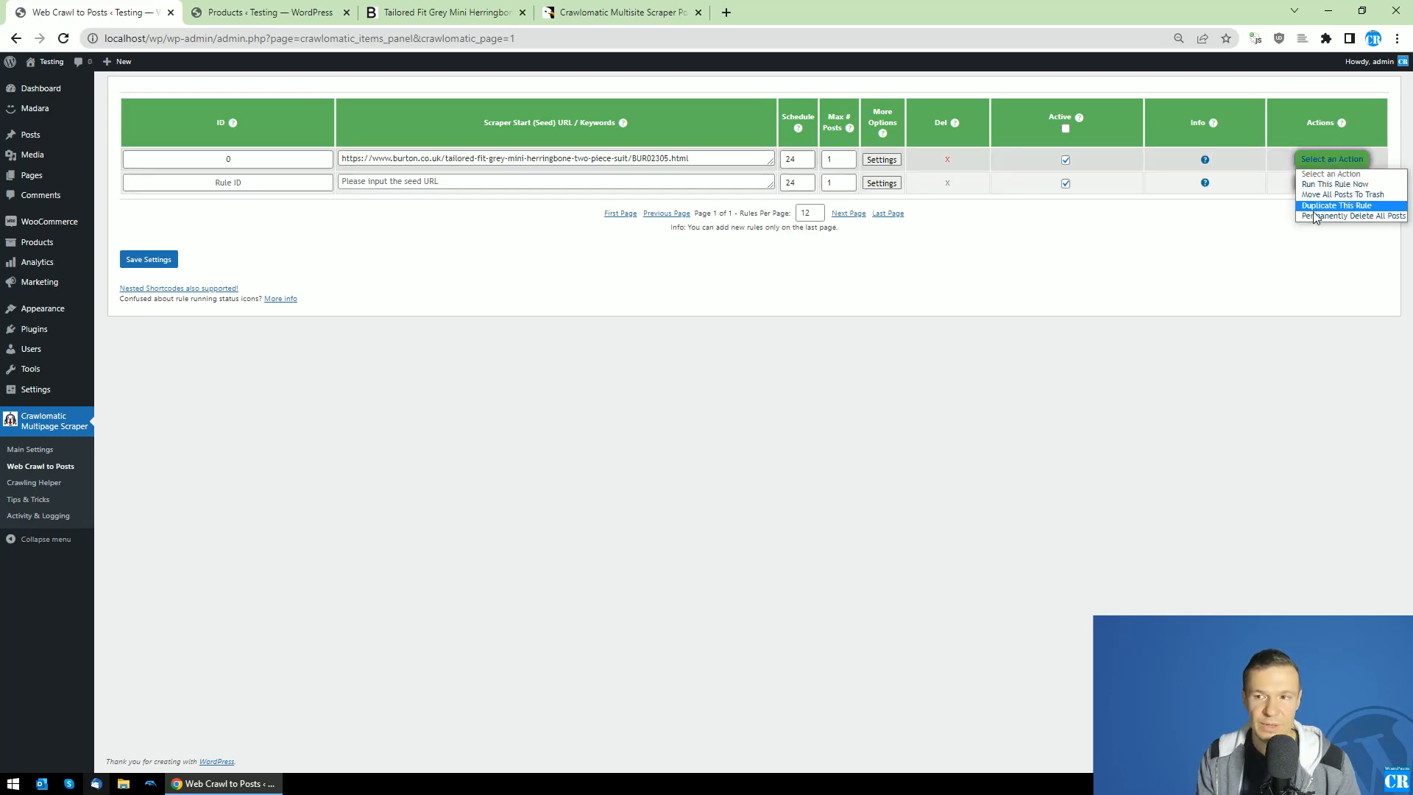
pyautogui.click(1324, 219)
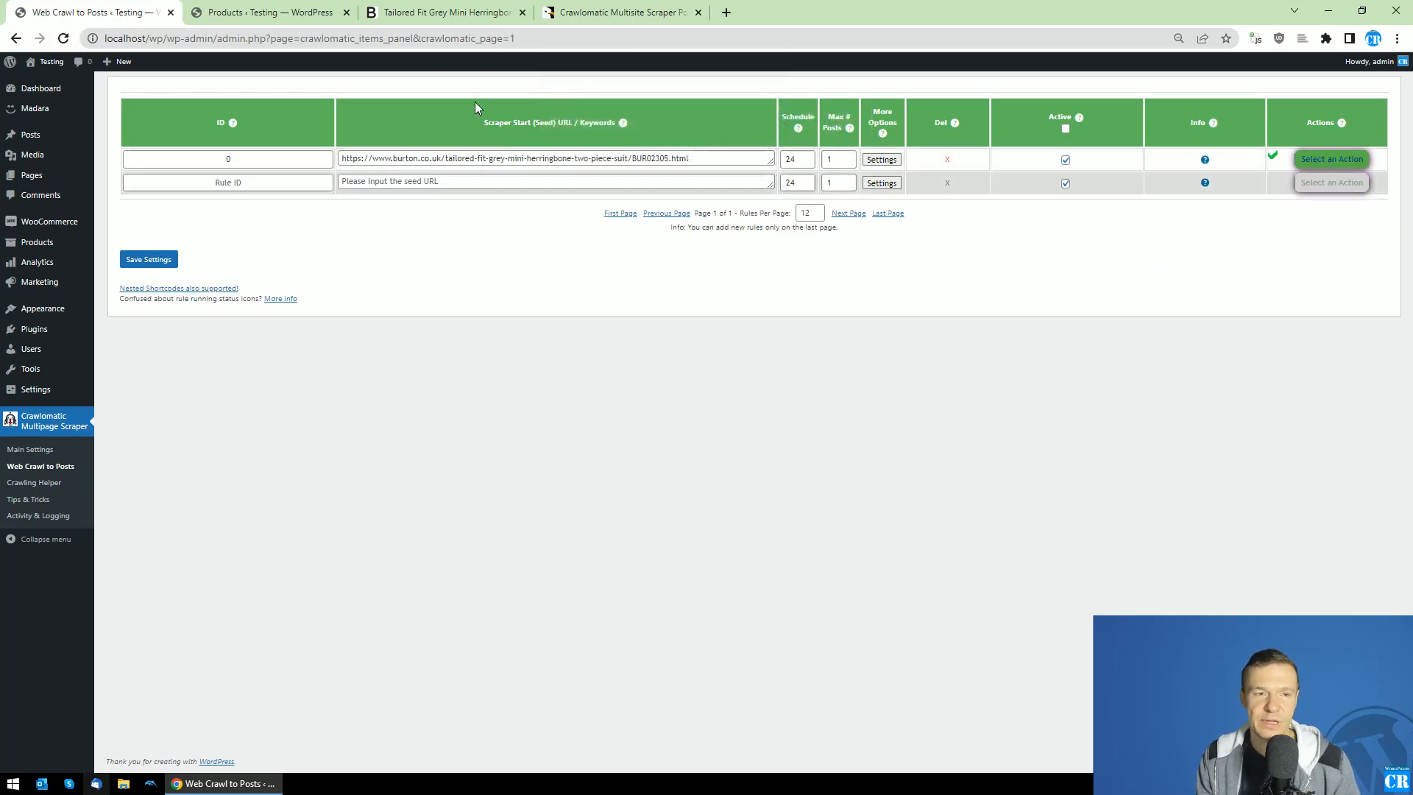
pyautogui.click(267, 13)
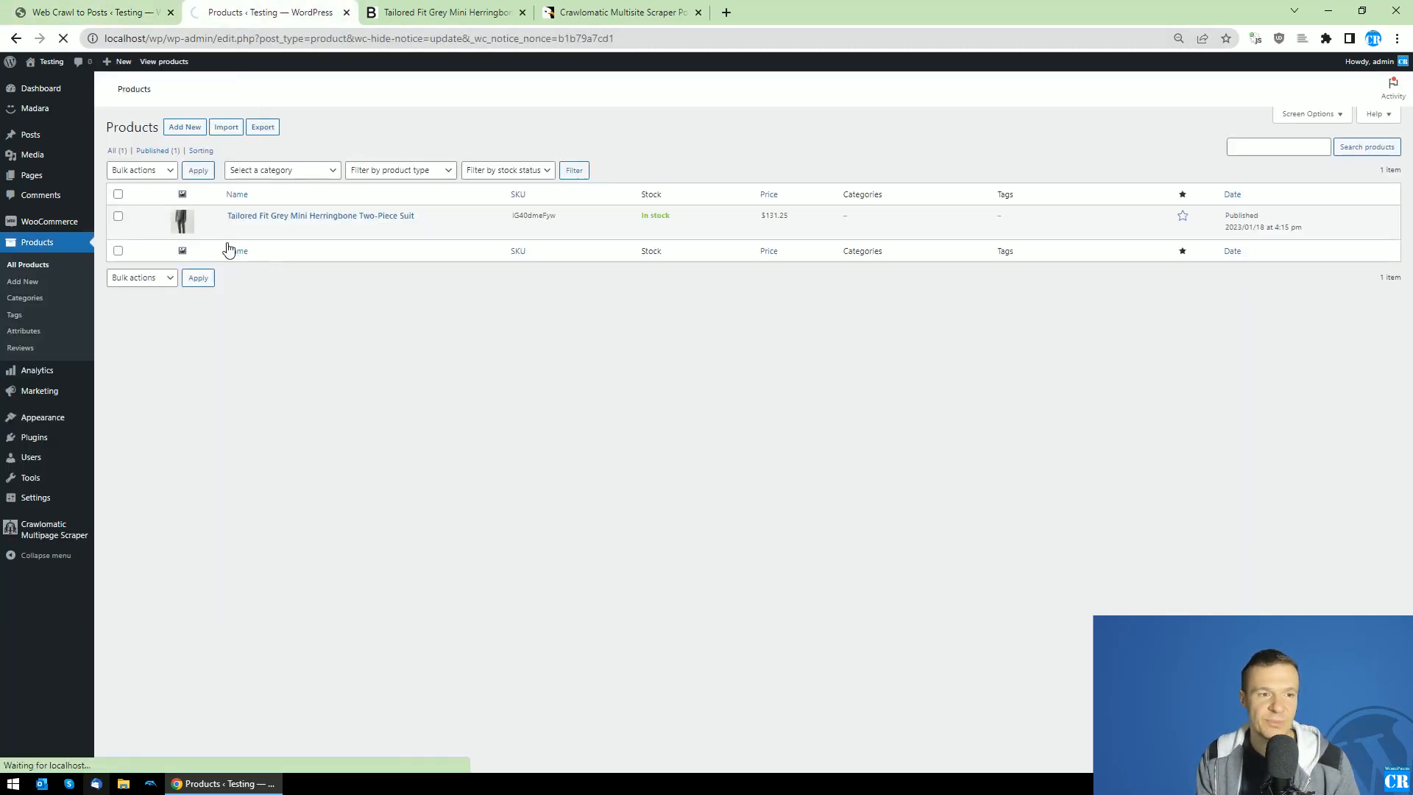
# Run the Burton crawling rule again with the regular price selector in place.
pyautogui.click(96, 13)
pyautogui.click(1317, 169)
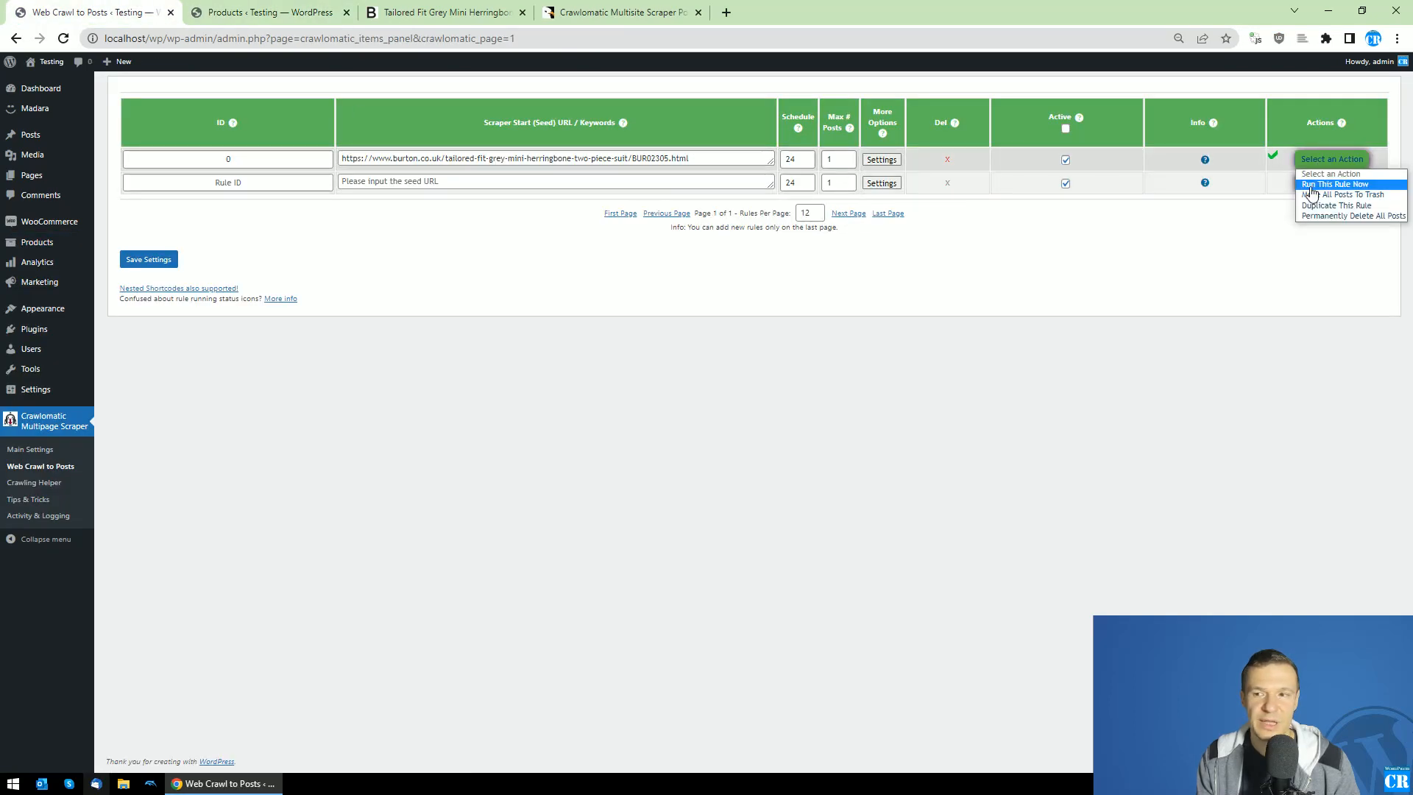
pyautogui.click(1324, 214)
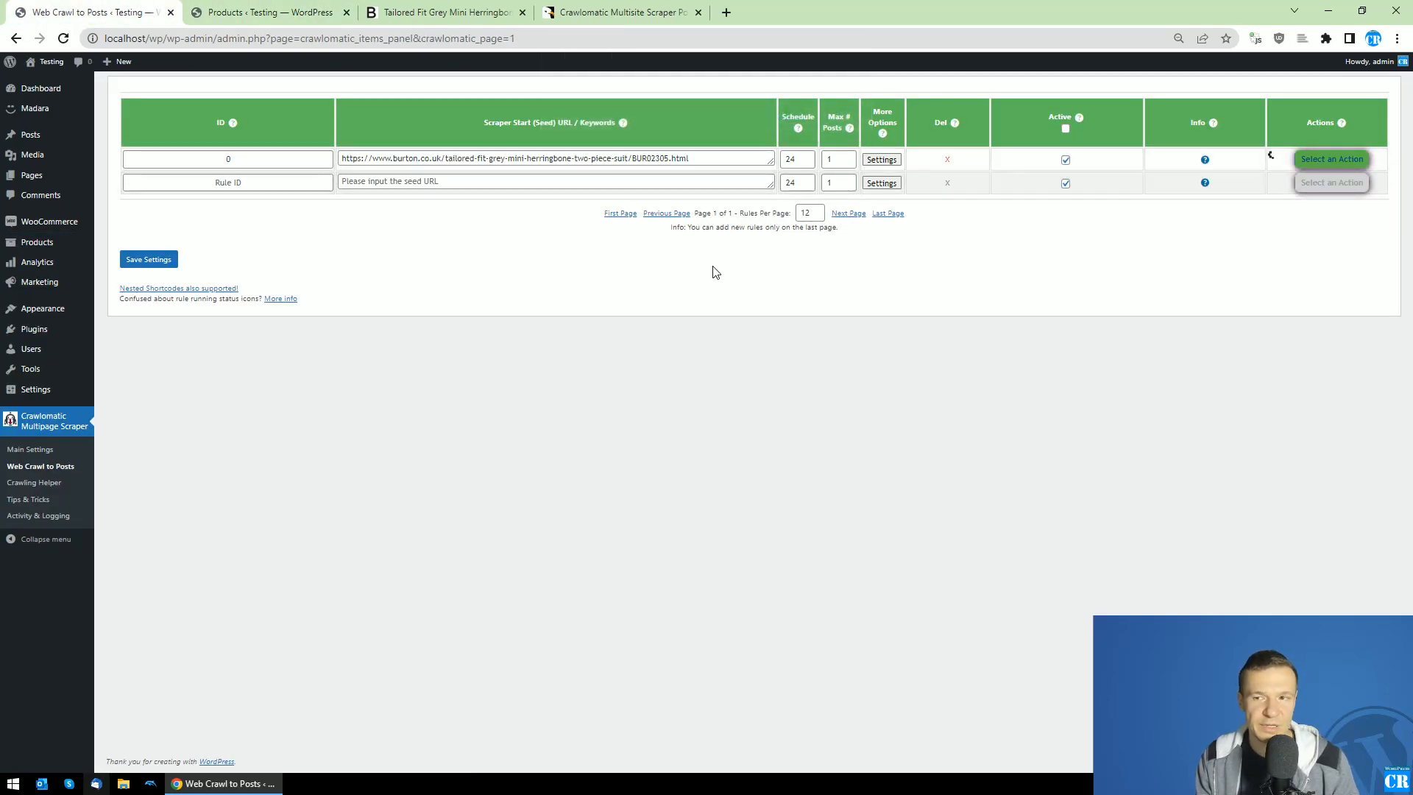
# Refresh the products list and check the imported suit's regular and sale prices on its edit page and store page.
pyautogui.click(272, 10)
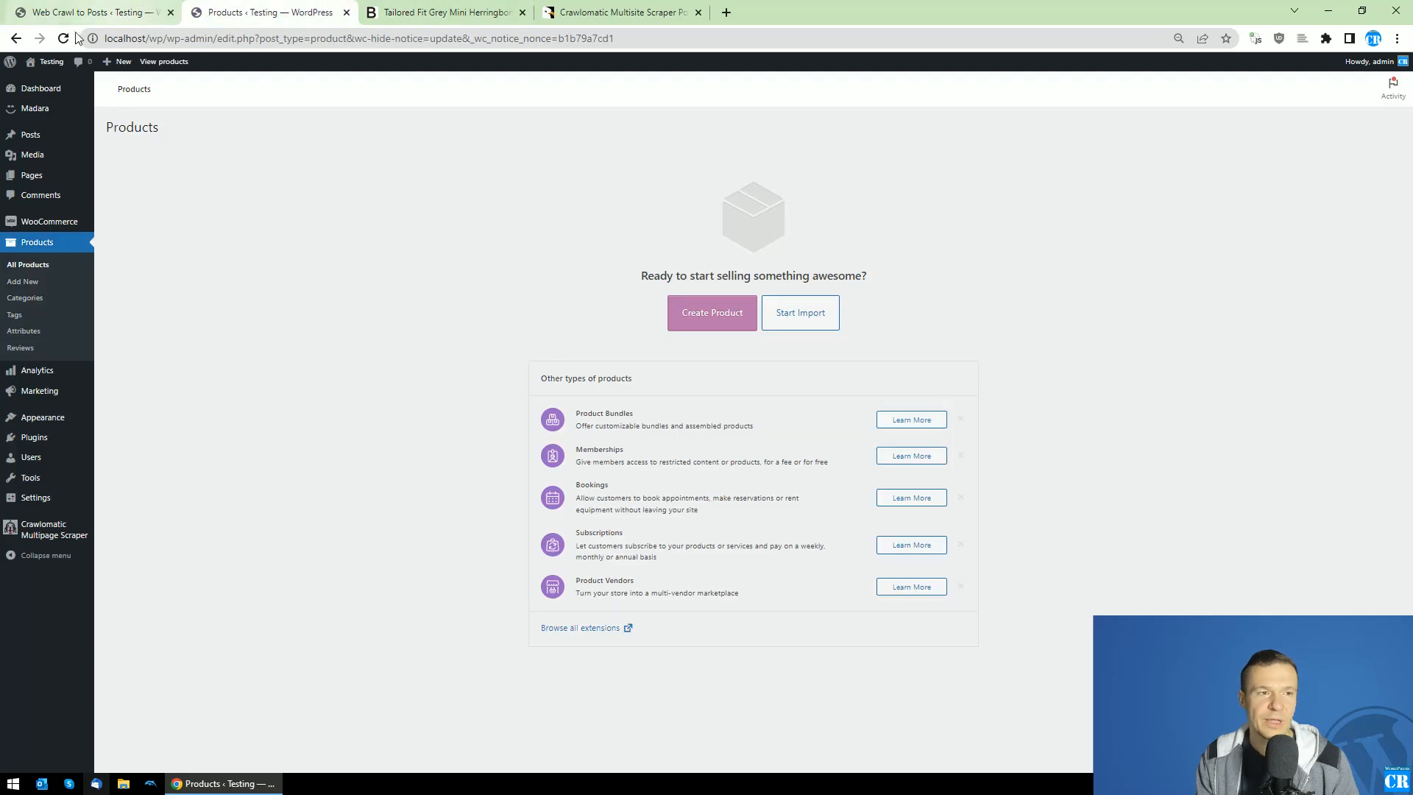
pyautogui.click(63, 38)
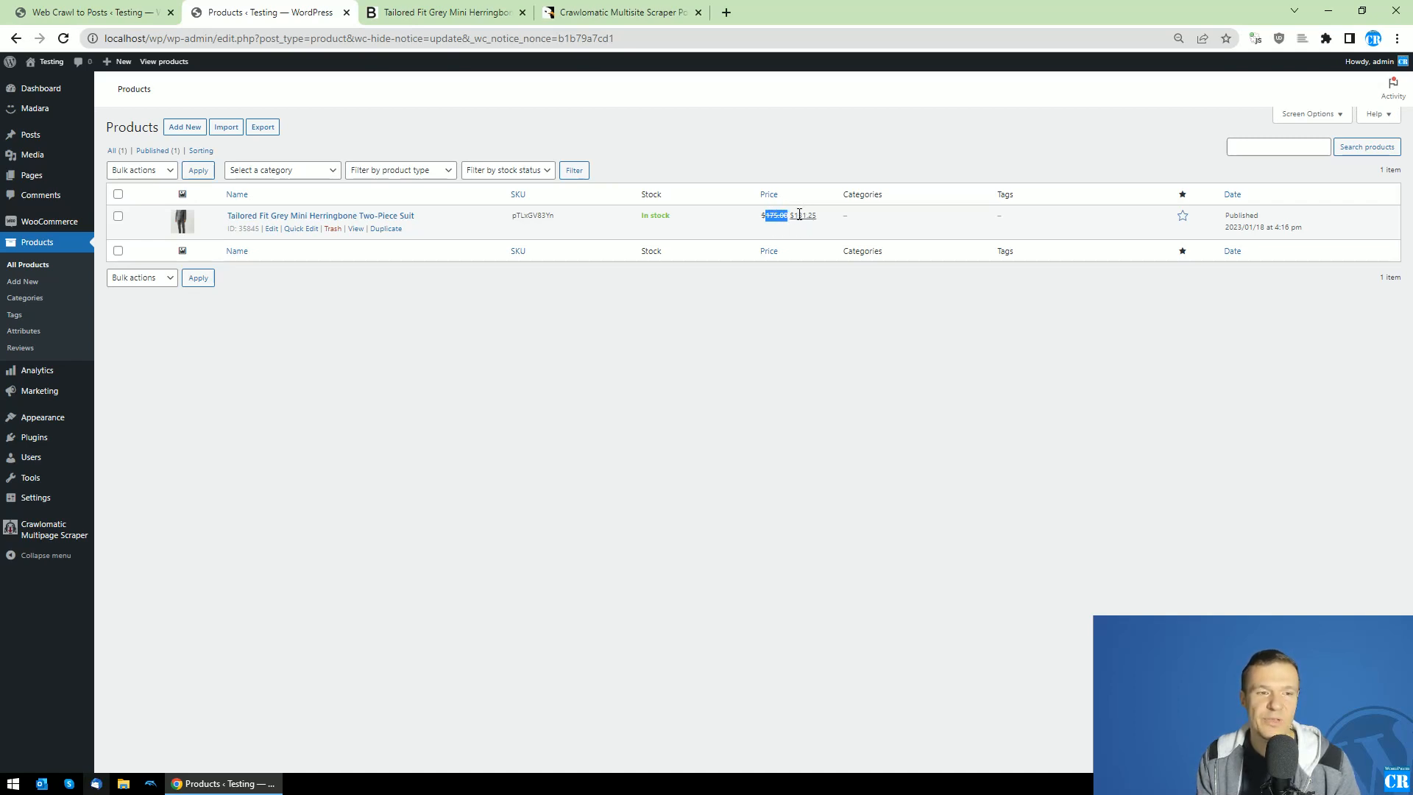
pyautogui.middleClick(252, 219)
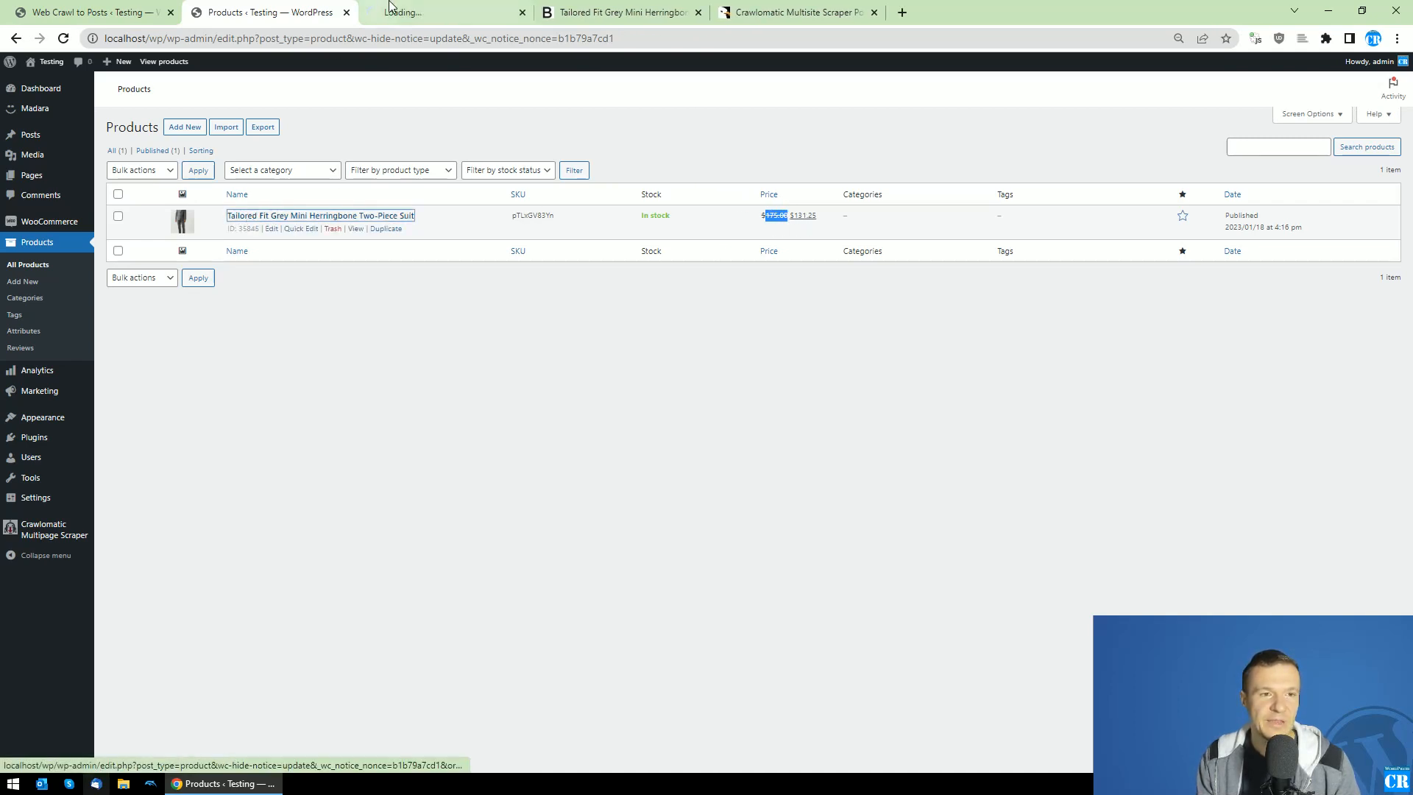
pyautogui.click(395, 11)
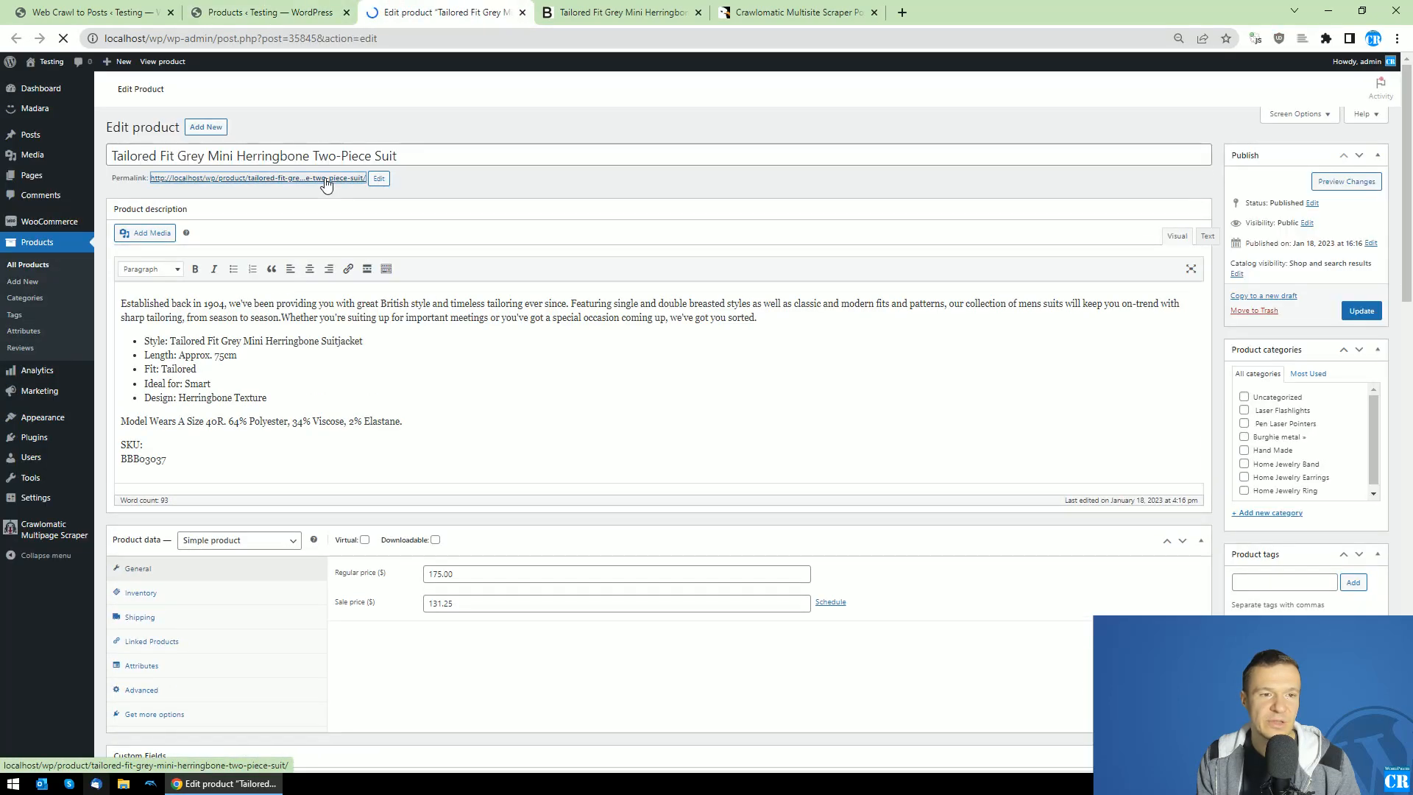
pyautogui.click(326, 180)
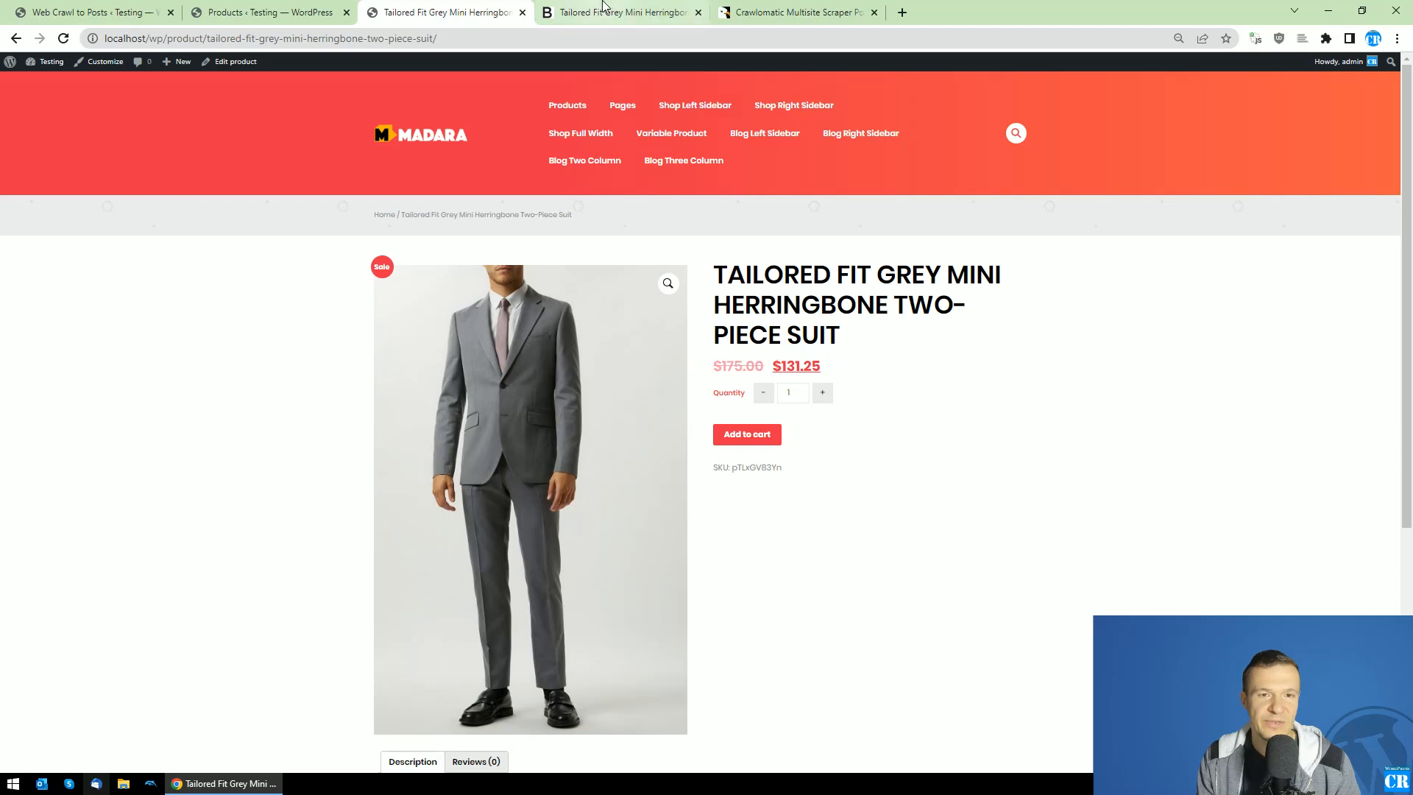
pyautogui.click(523, 13)
# Review the Burton rule's Product Regular Price Query String and Strip Characters From Product Regular Price settings.
pyautogui.click(111, 6)
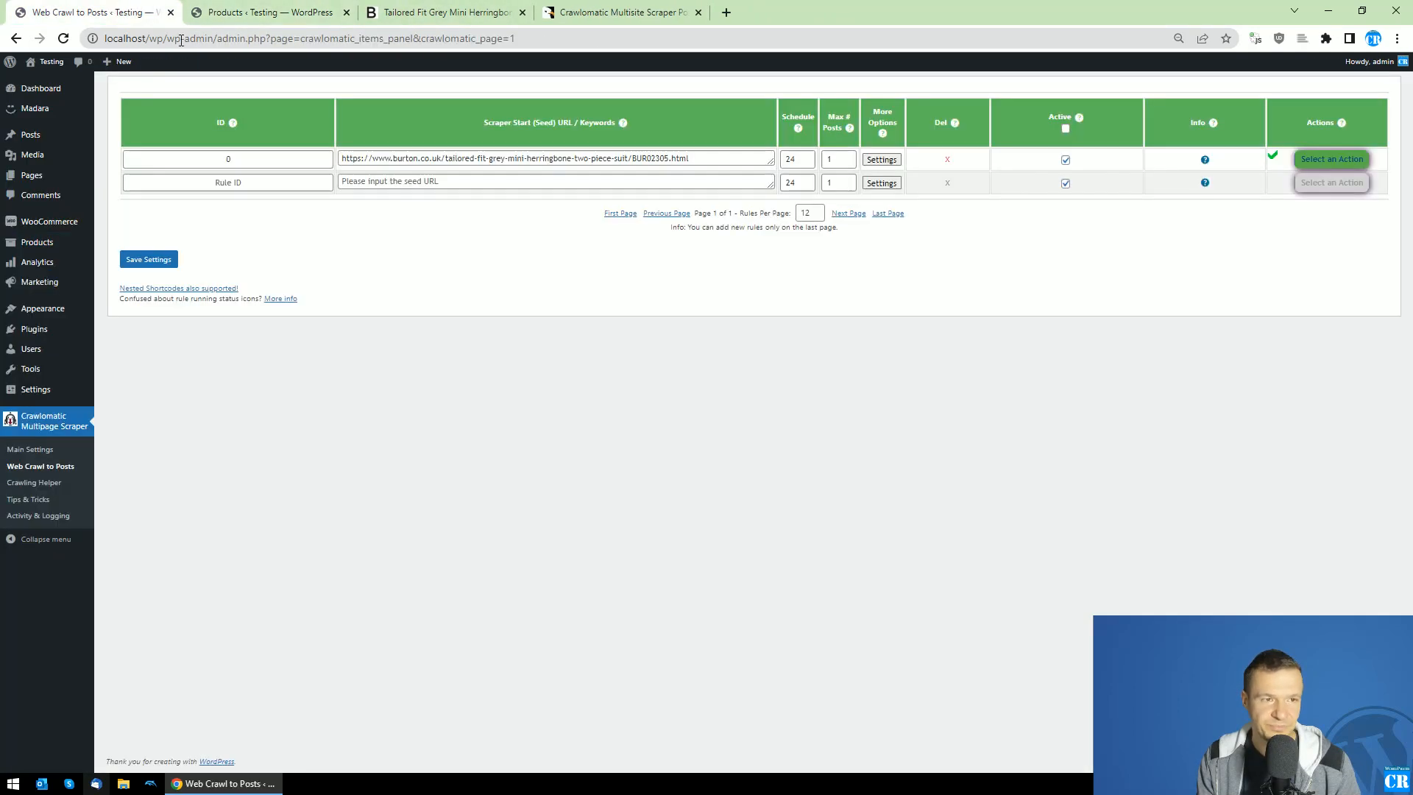
pyautogui.click(885, 160)
pyautogui.scroll(-15, 676, 471)
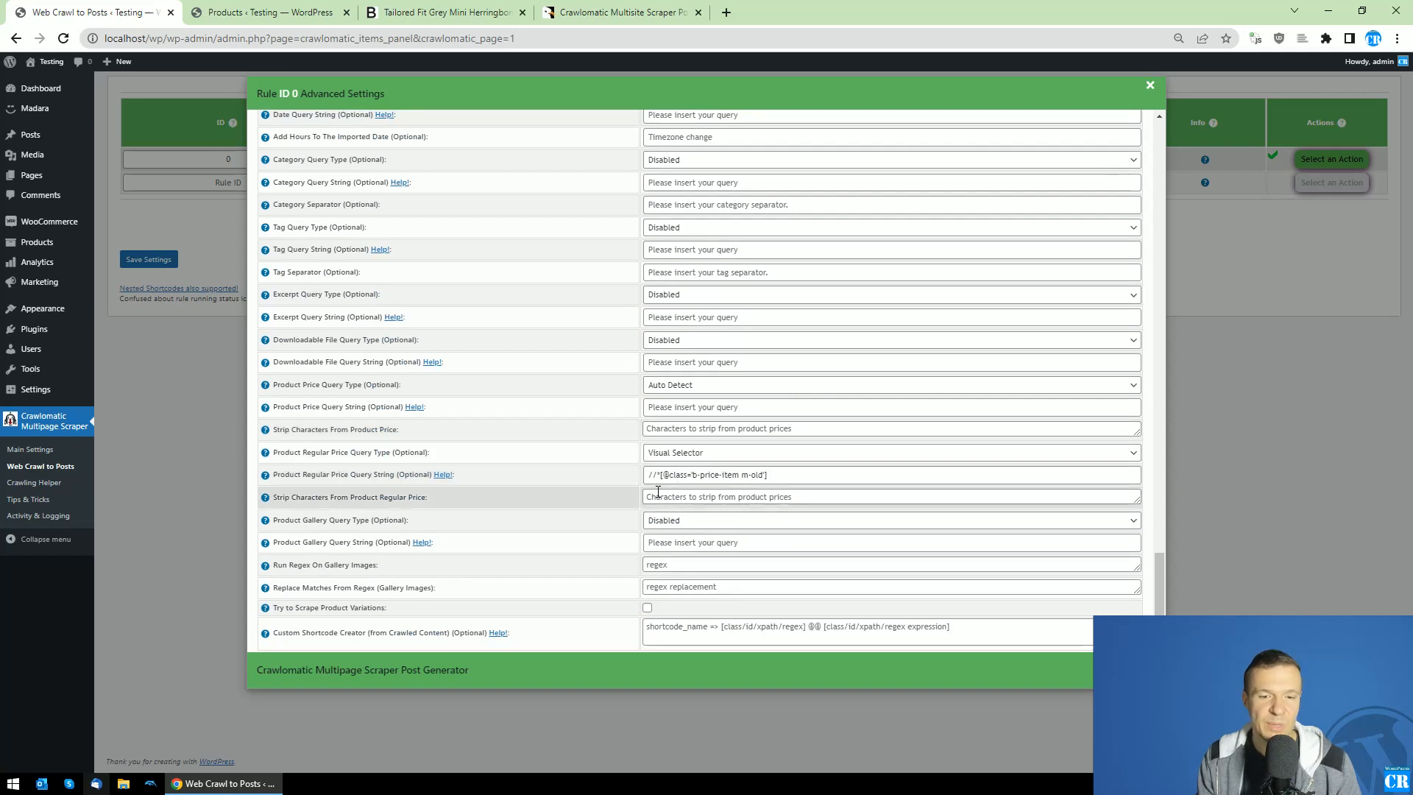
pyautogui.moveTo(302, 475); pyautogui.dragTo(346, 474)
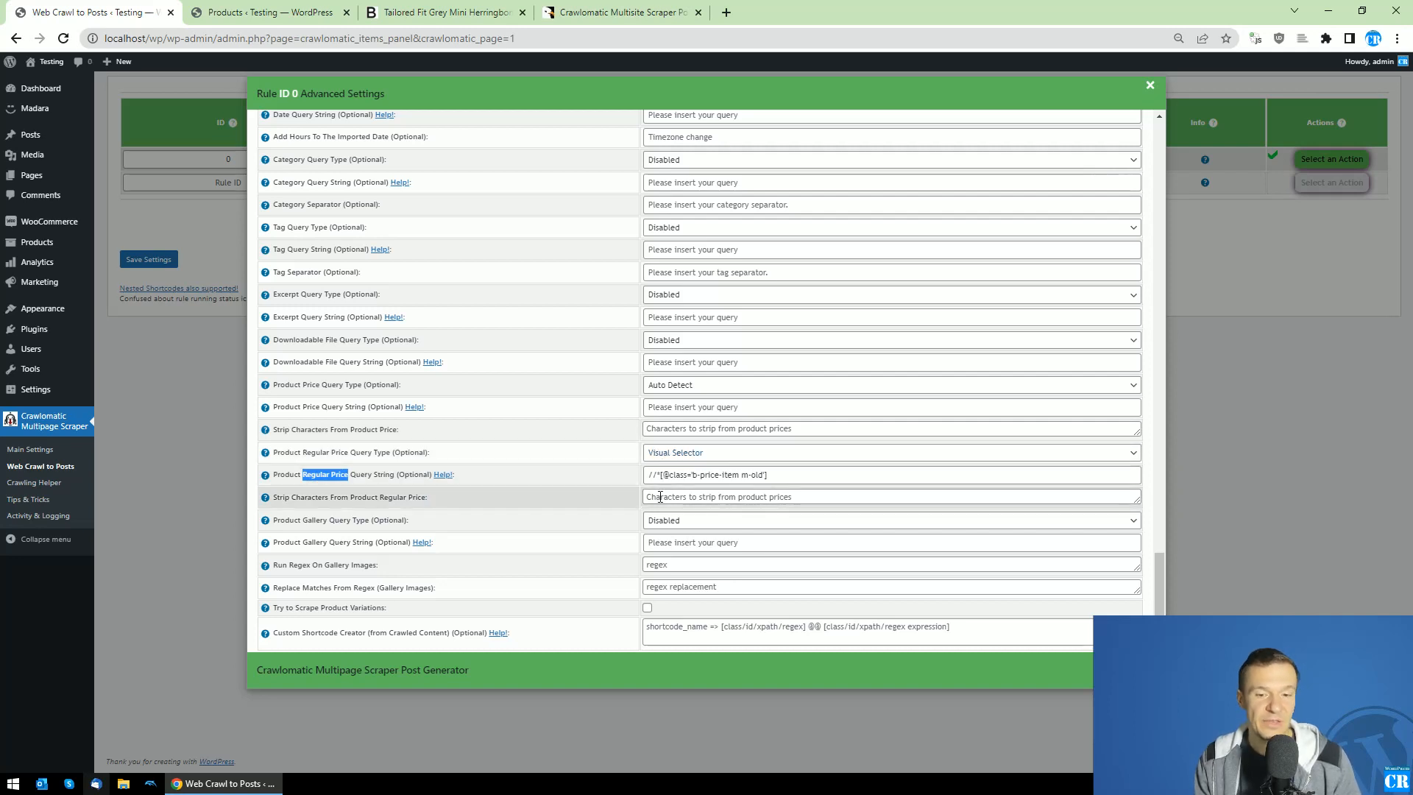
pyautogui.moveTo(272, 498); pyautogui.dragTo(420, 498)
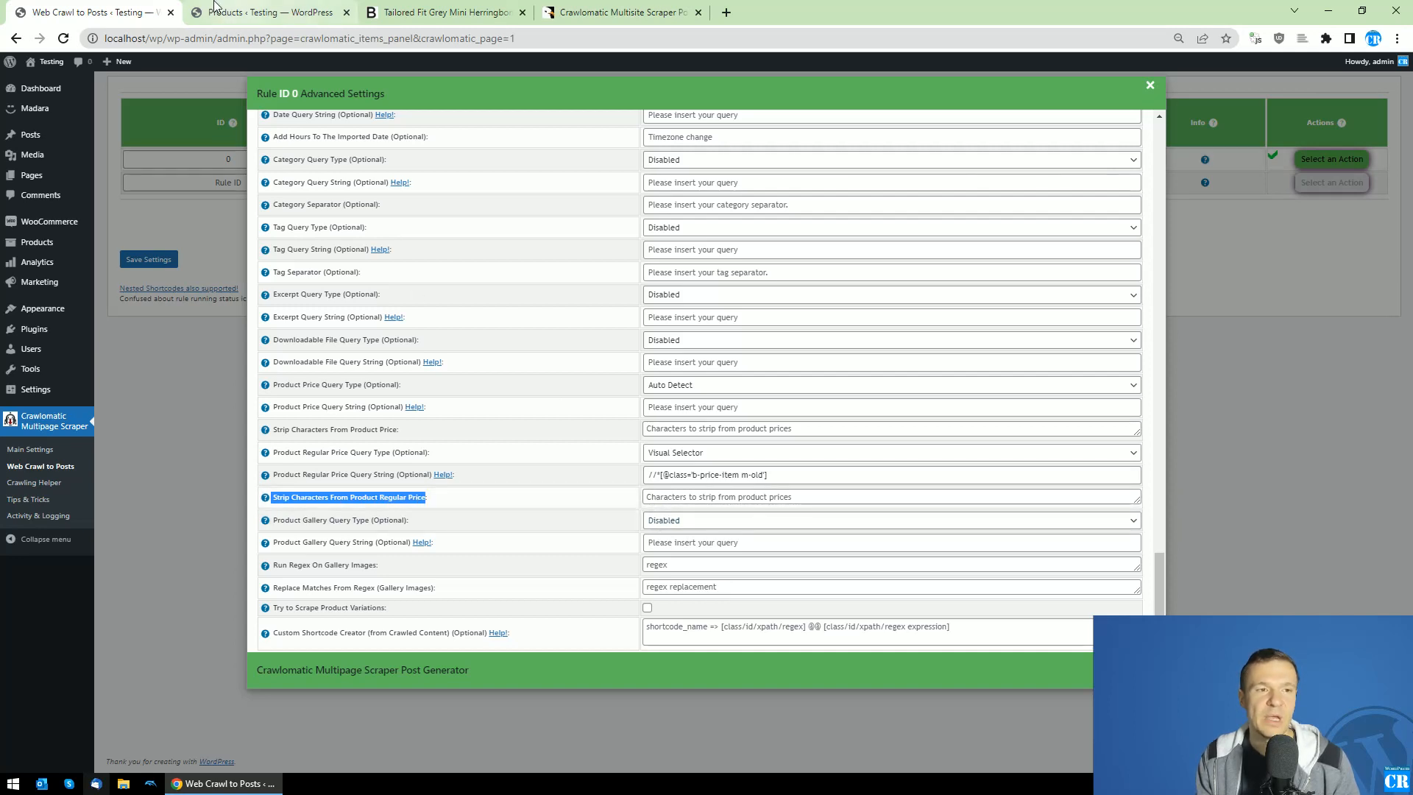
# Compare the imported product's prices with the crossed-out regular price on the Burton page.
pyautogui.click(216, 7)
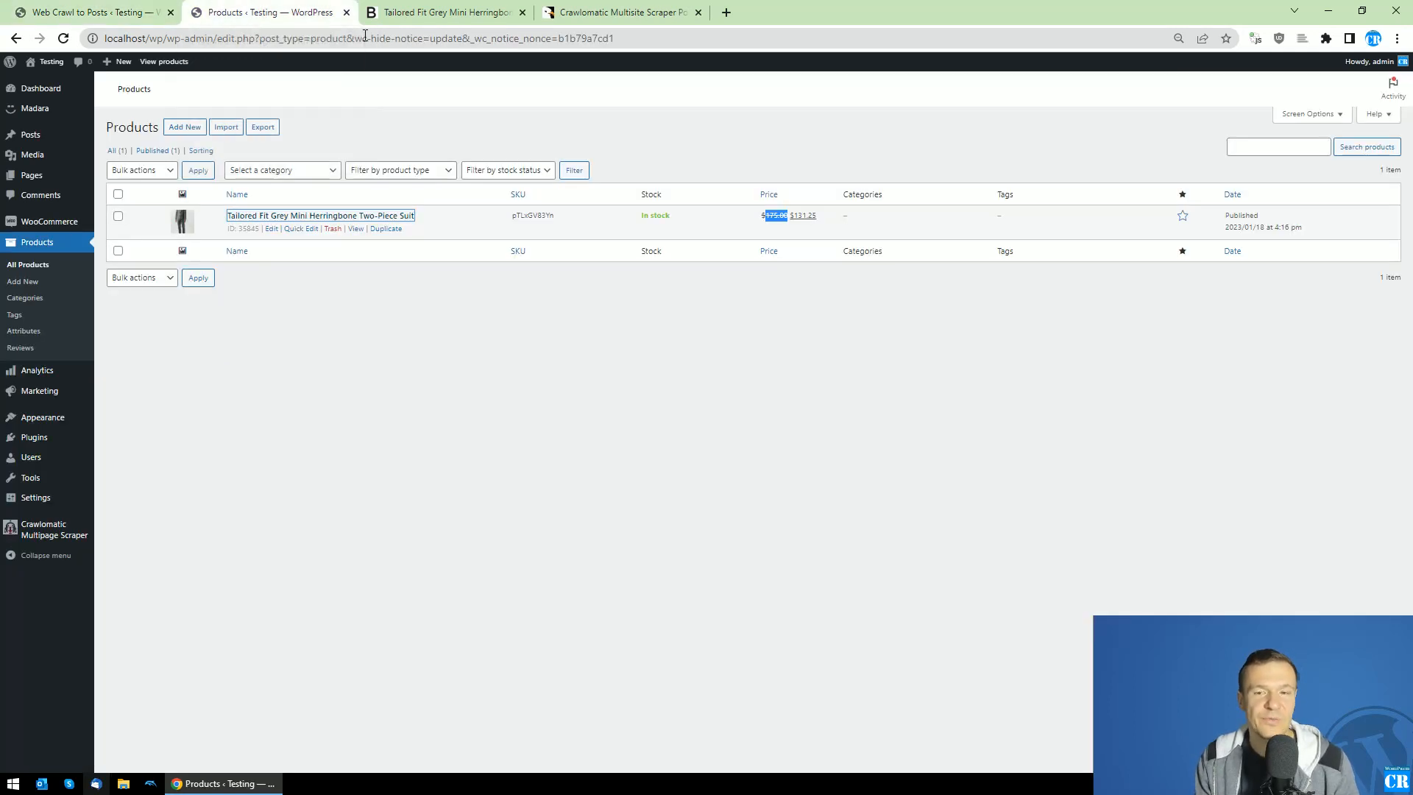
pyautogui.click(403, 9)
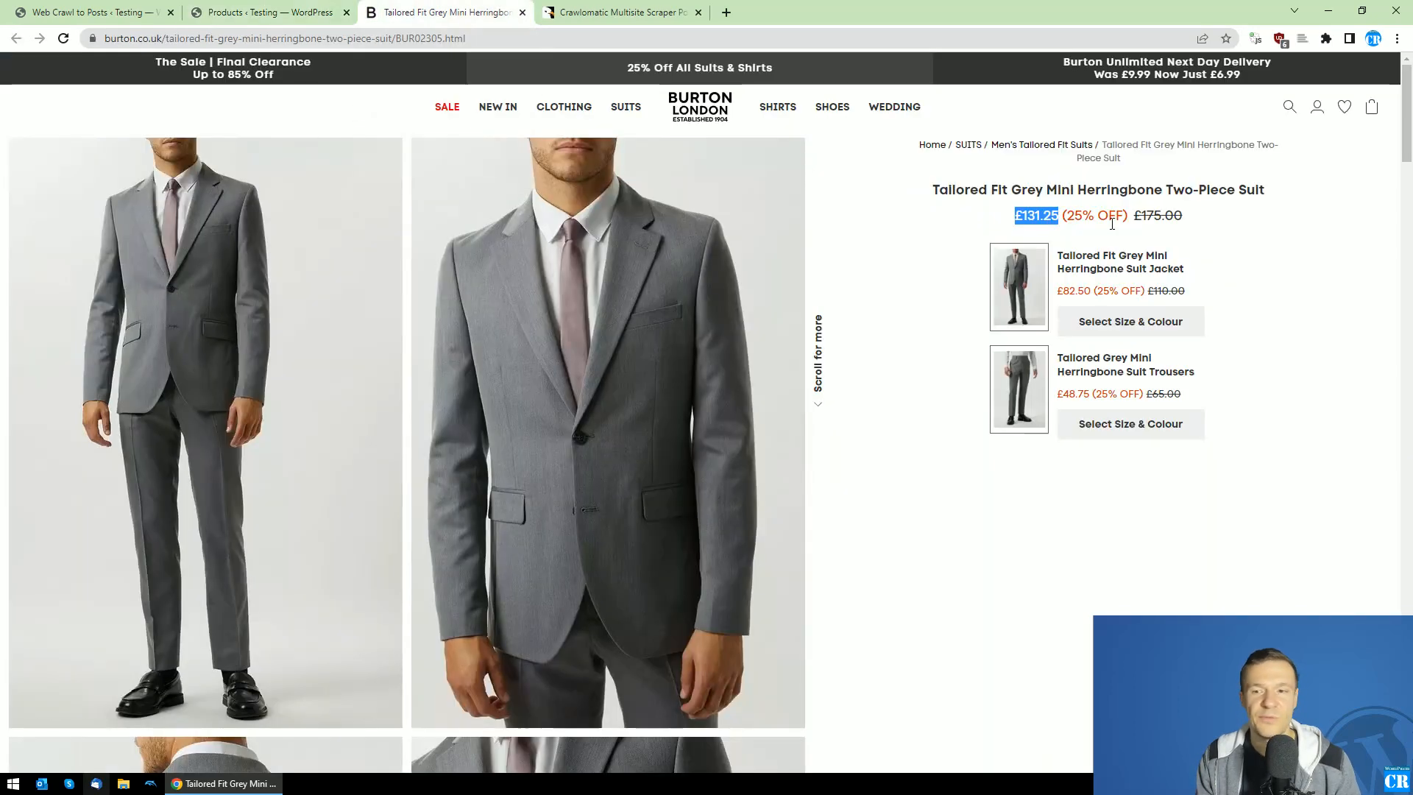
pyautogui.moveTo(1136, 215); pyautogui.dragTo(1186, 222)
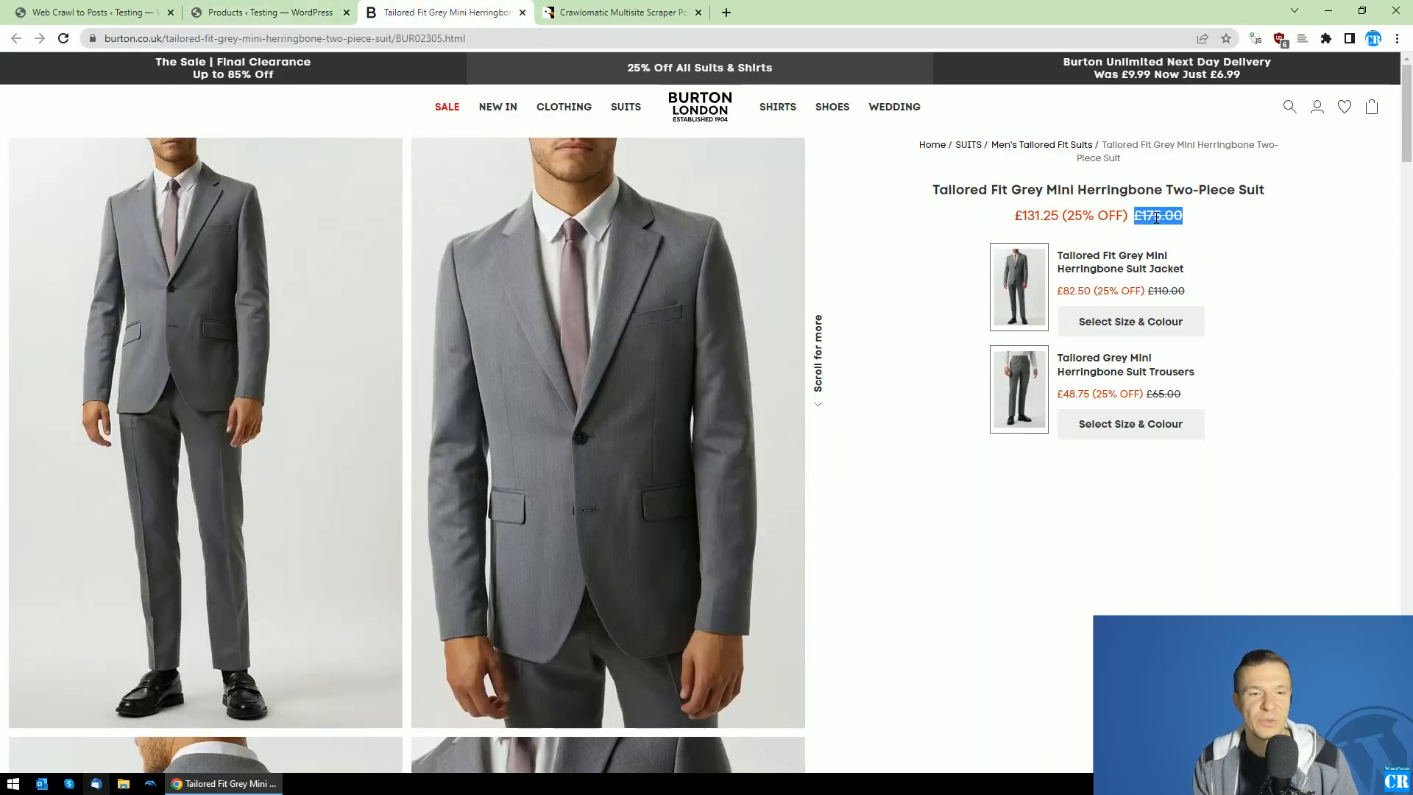
# Set the Burton rule's Product Price Query Type to Disabled, keeping the regular price selector, and save the settings.
pyautogui.click(87, 12)
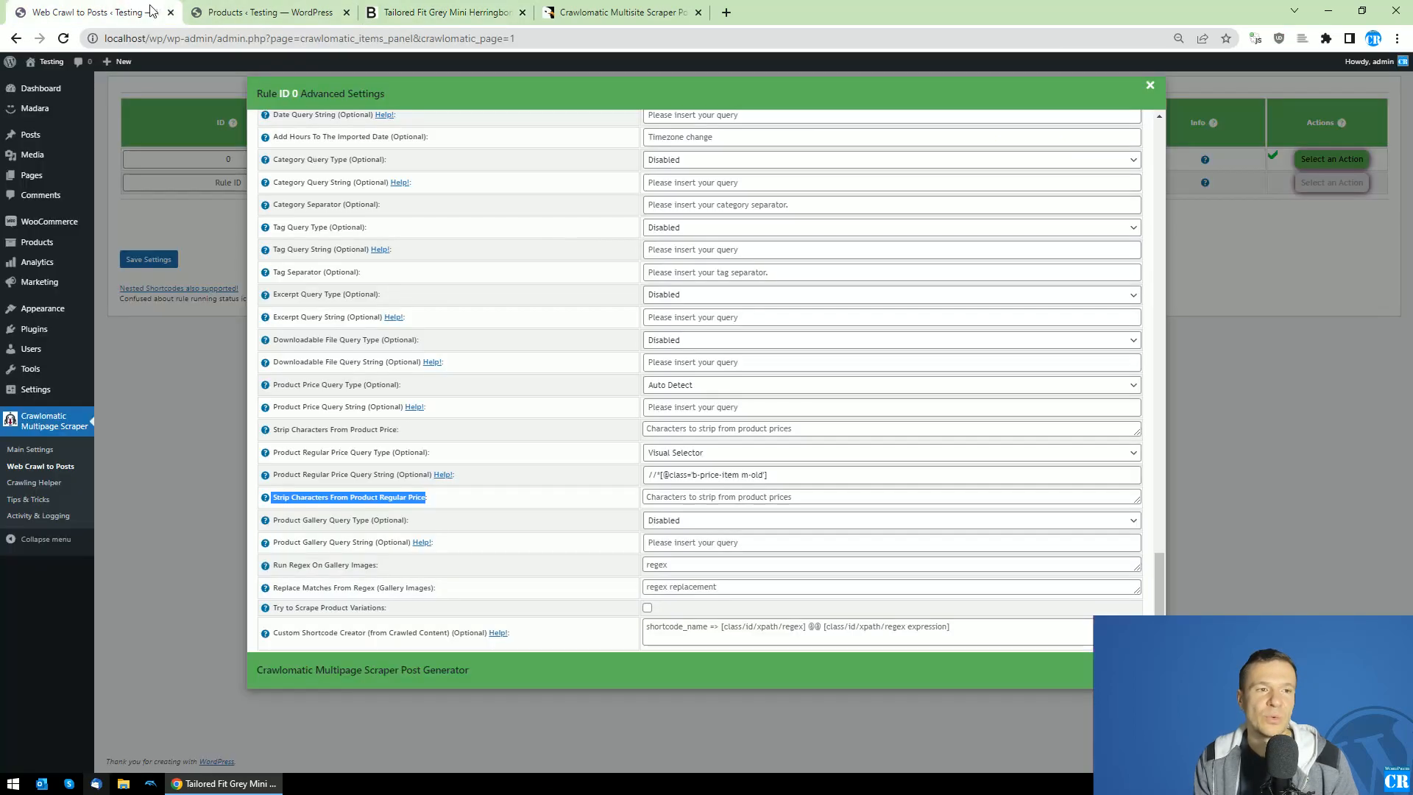
pyautogui.click(673, 499)
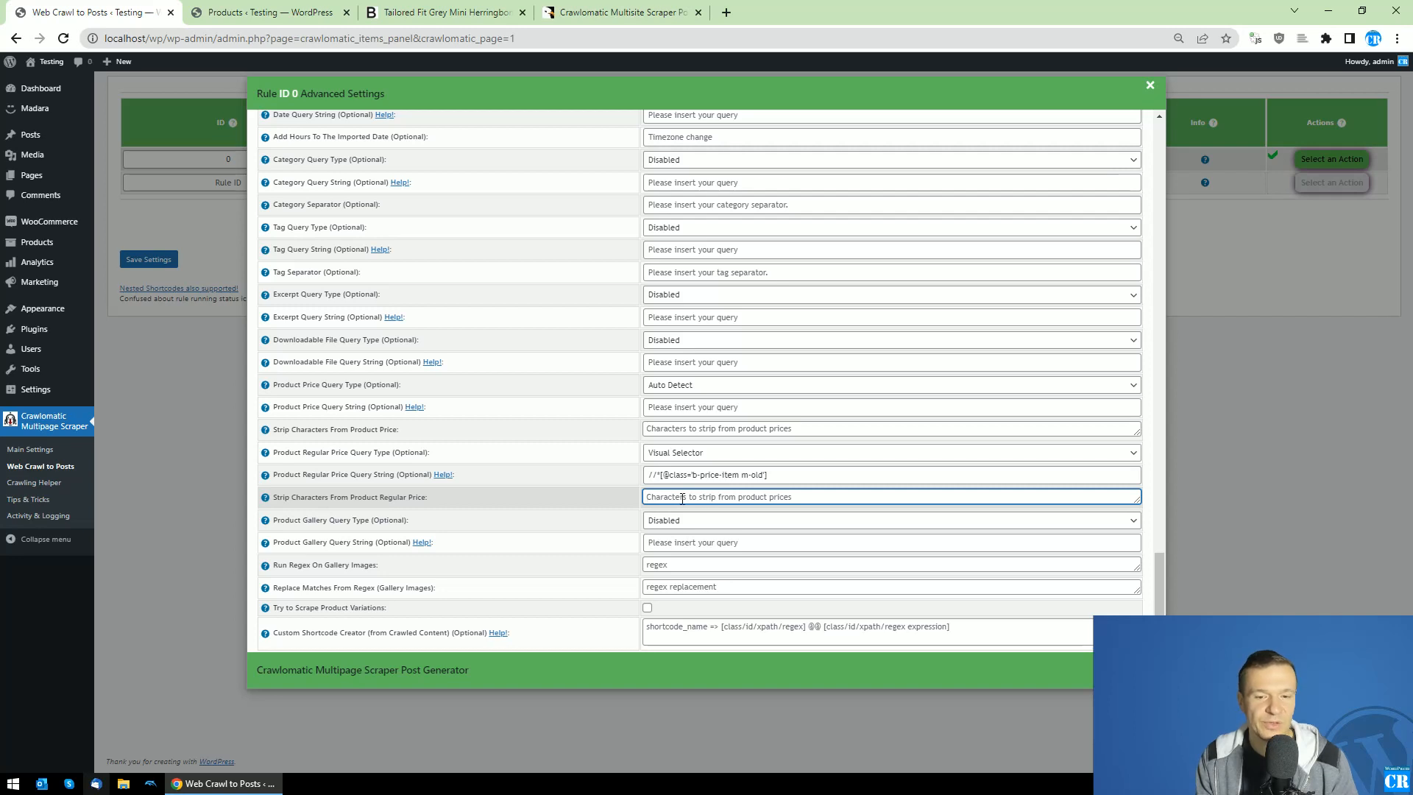
pyautogui.click(665, 428)
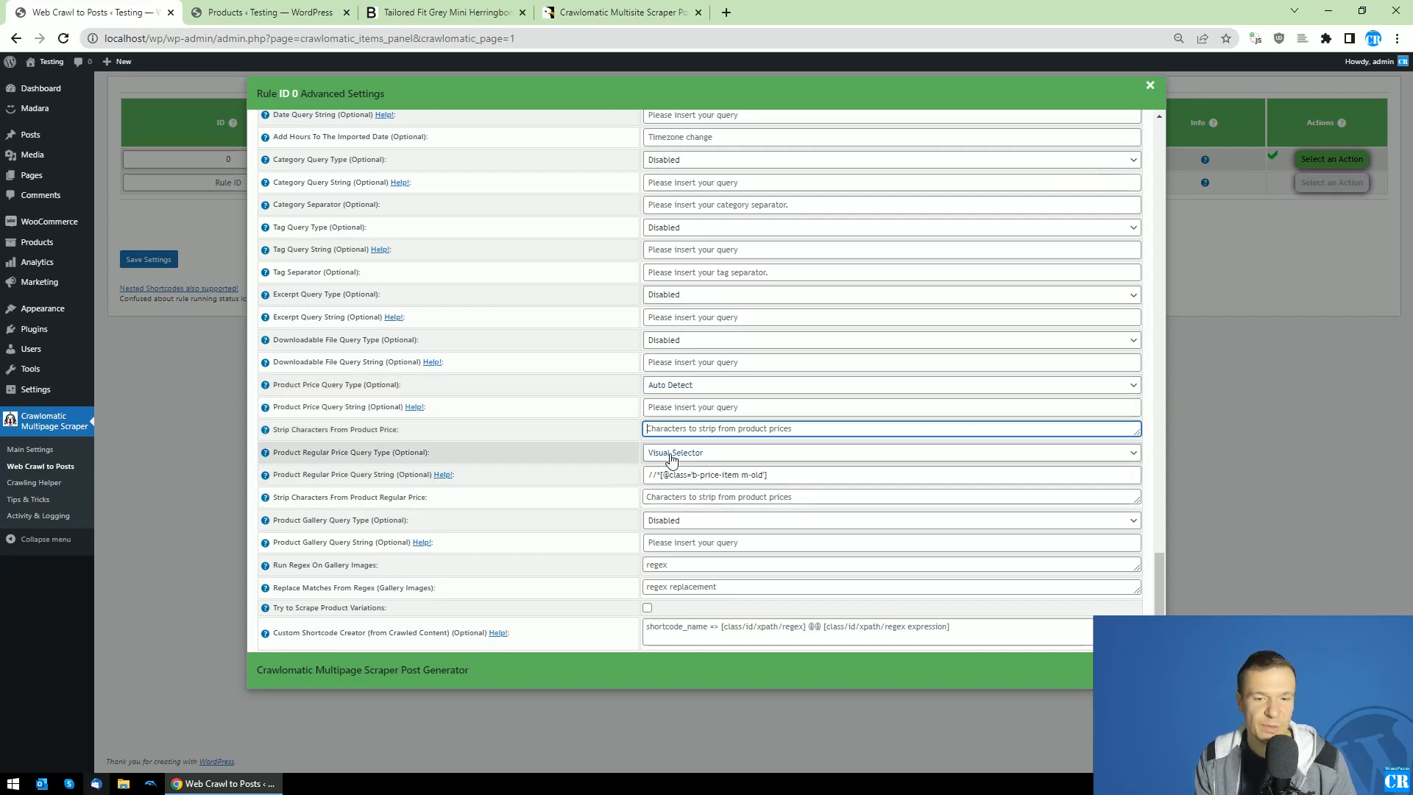
pyautogui.click(662, 385)
pyautogui.click(663, 396)
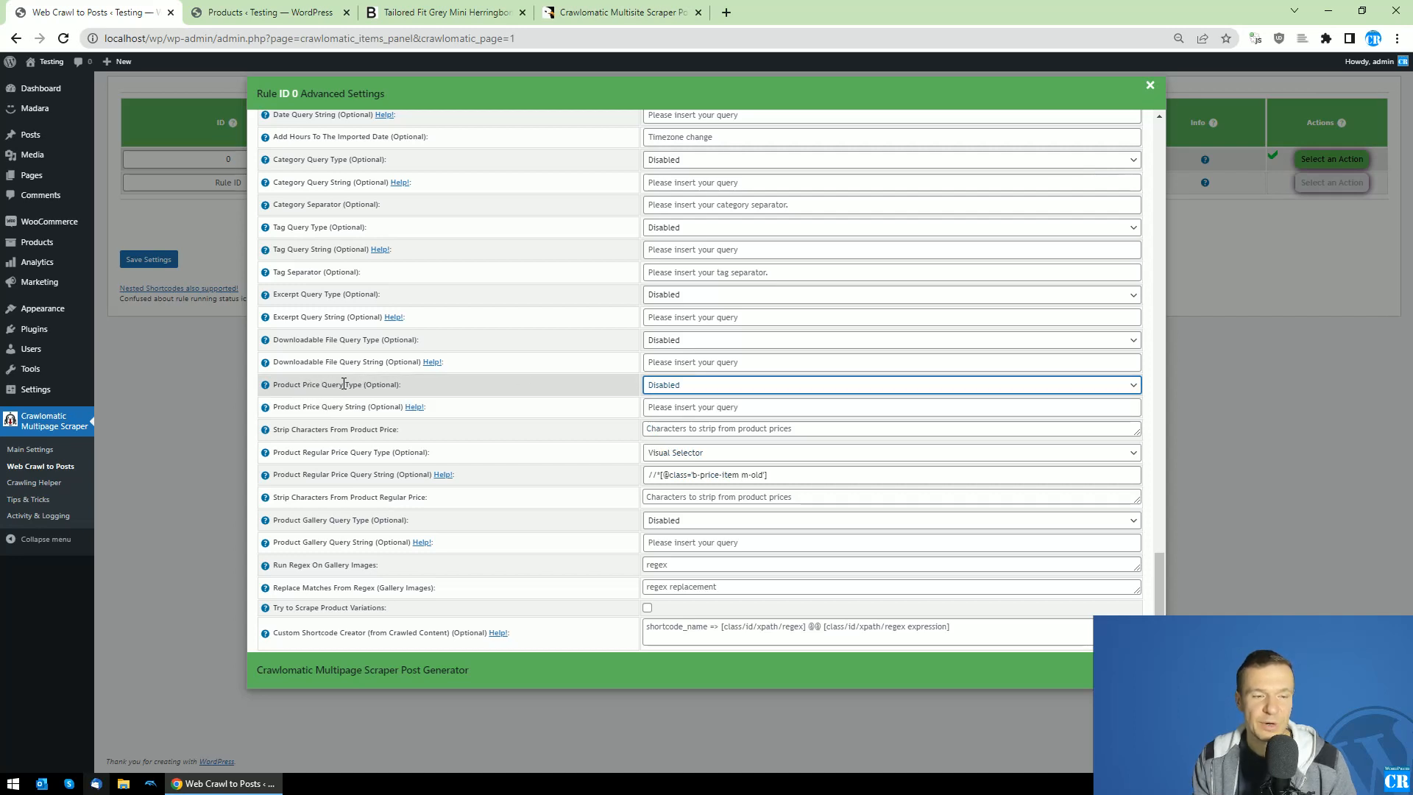
pyautogui.click(168, 263)
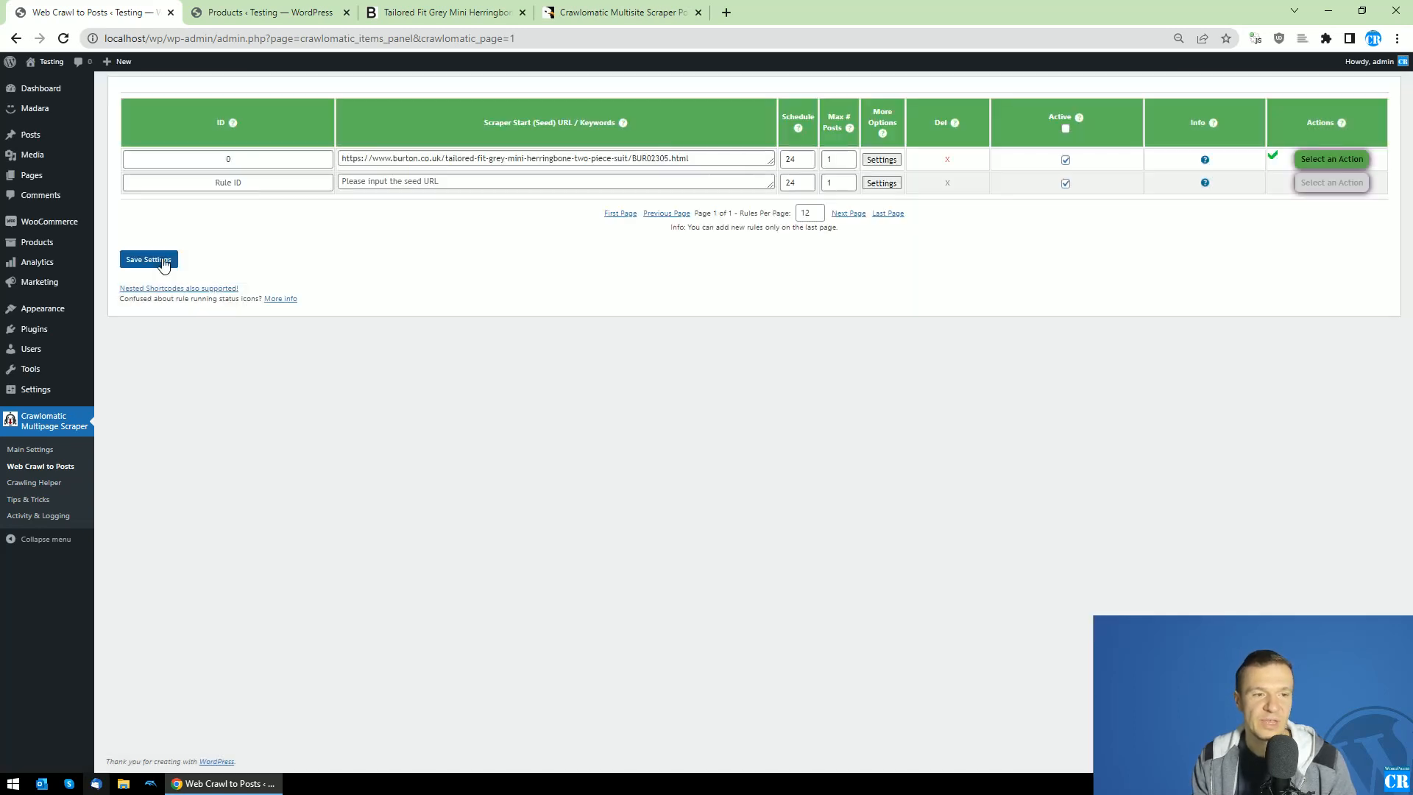
# Permanently delete the Burton rule's imported posts and run the rule again.
pyautogui.click(1325, 159)
pyautogui.click(1320, 190)
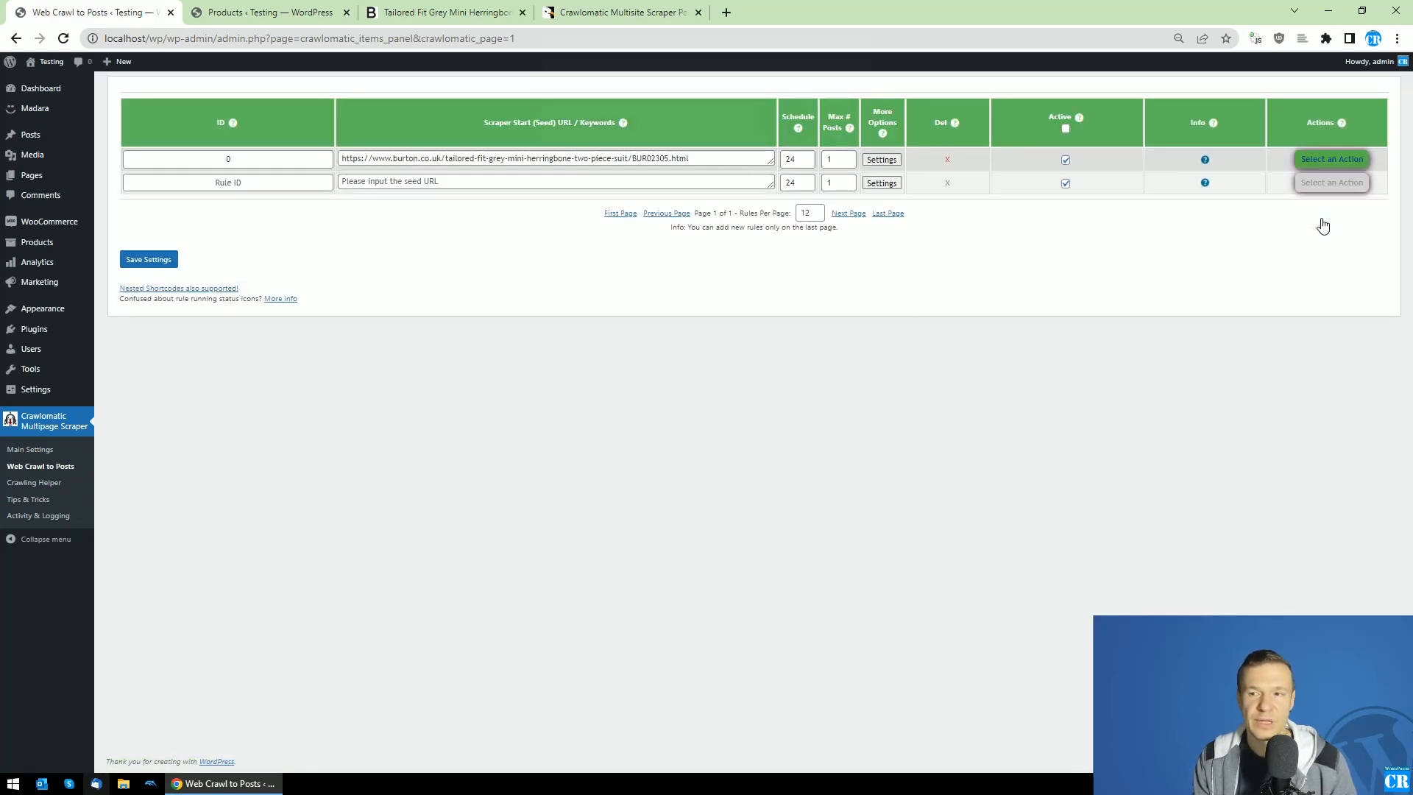
pyautogui.click(1306, 161)
pyautogui.click(1306, 188)
pyautogui.press('Return')
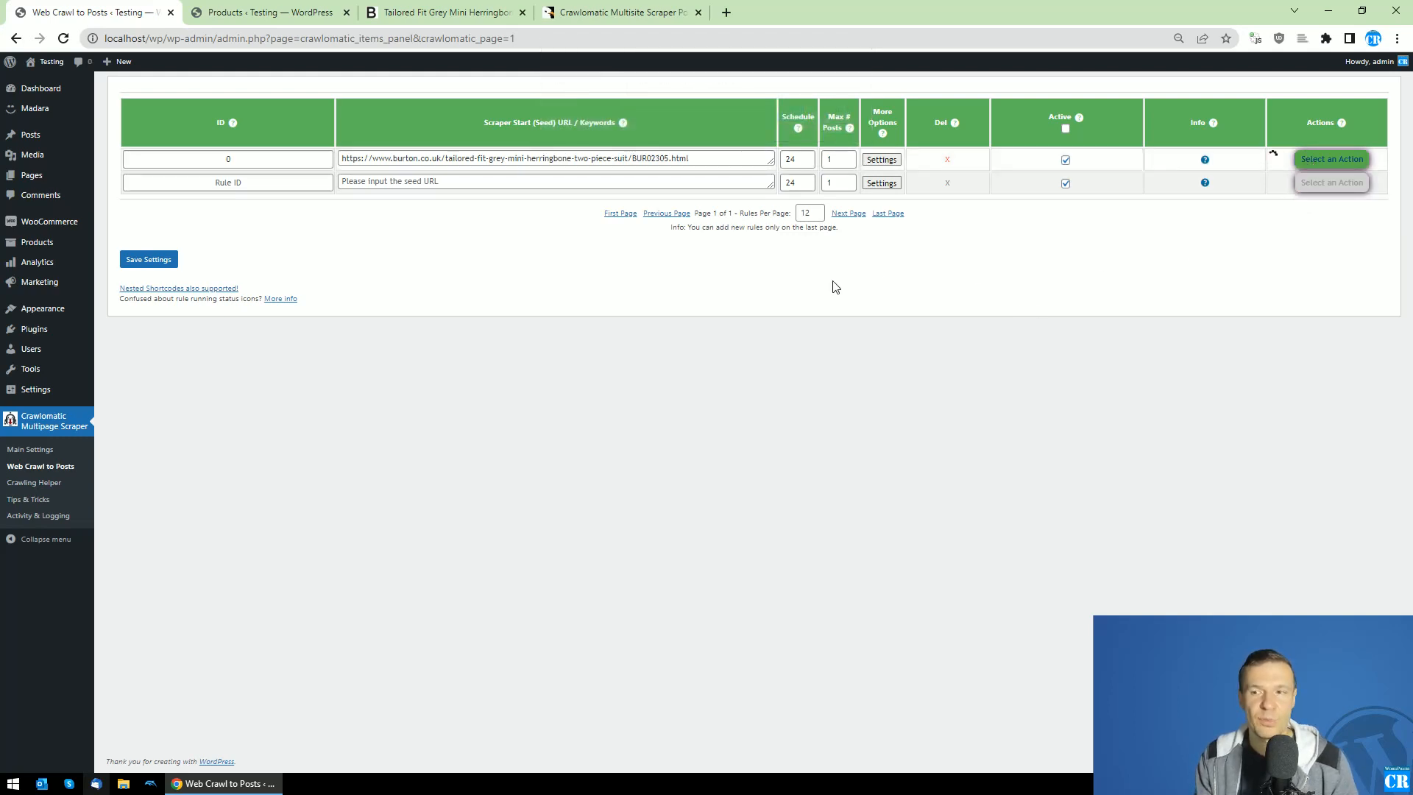
# Refresh the products list to check the re-imported suit's price, and return to the crawling rules.
pyautogui.click(272, 13)
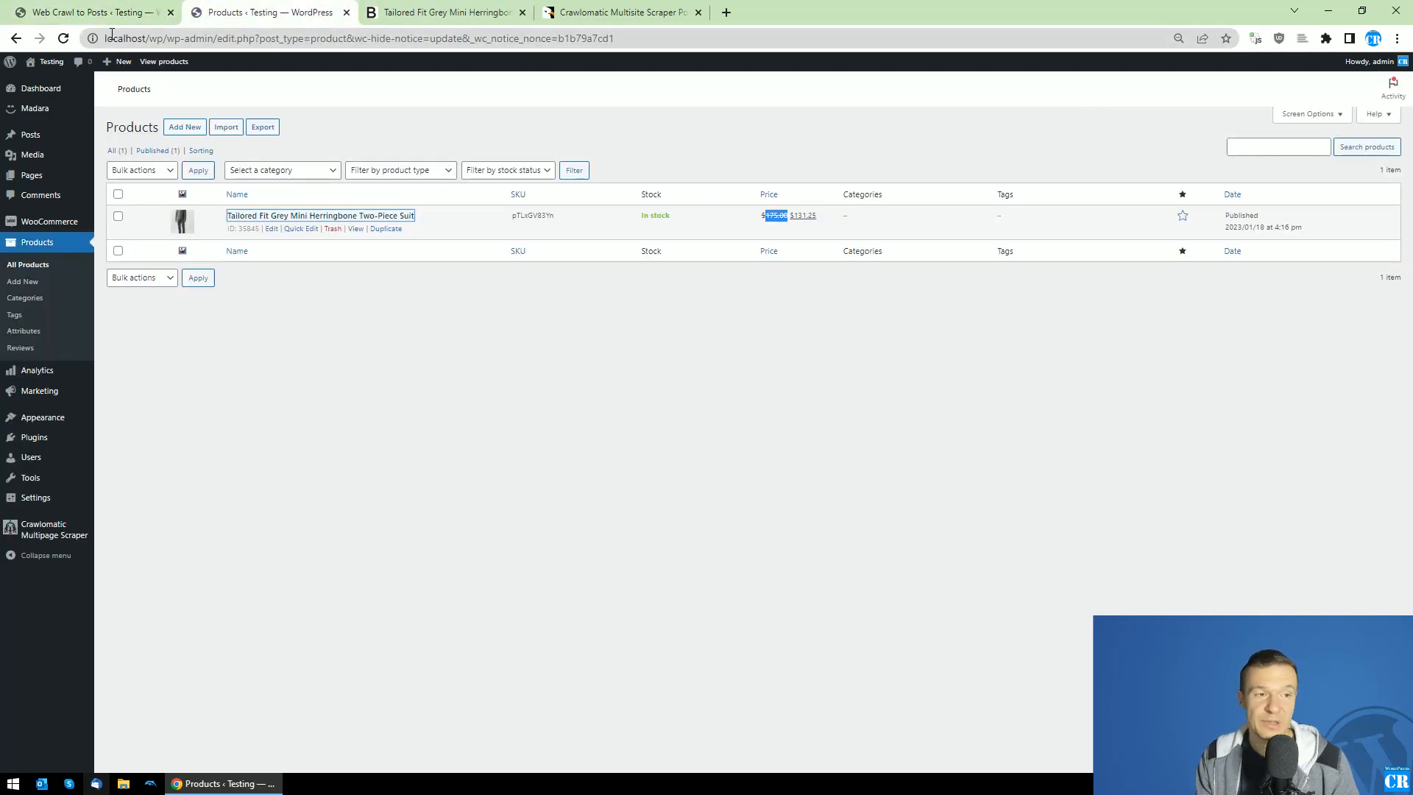
pyautogui.click(63, 39)
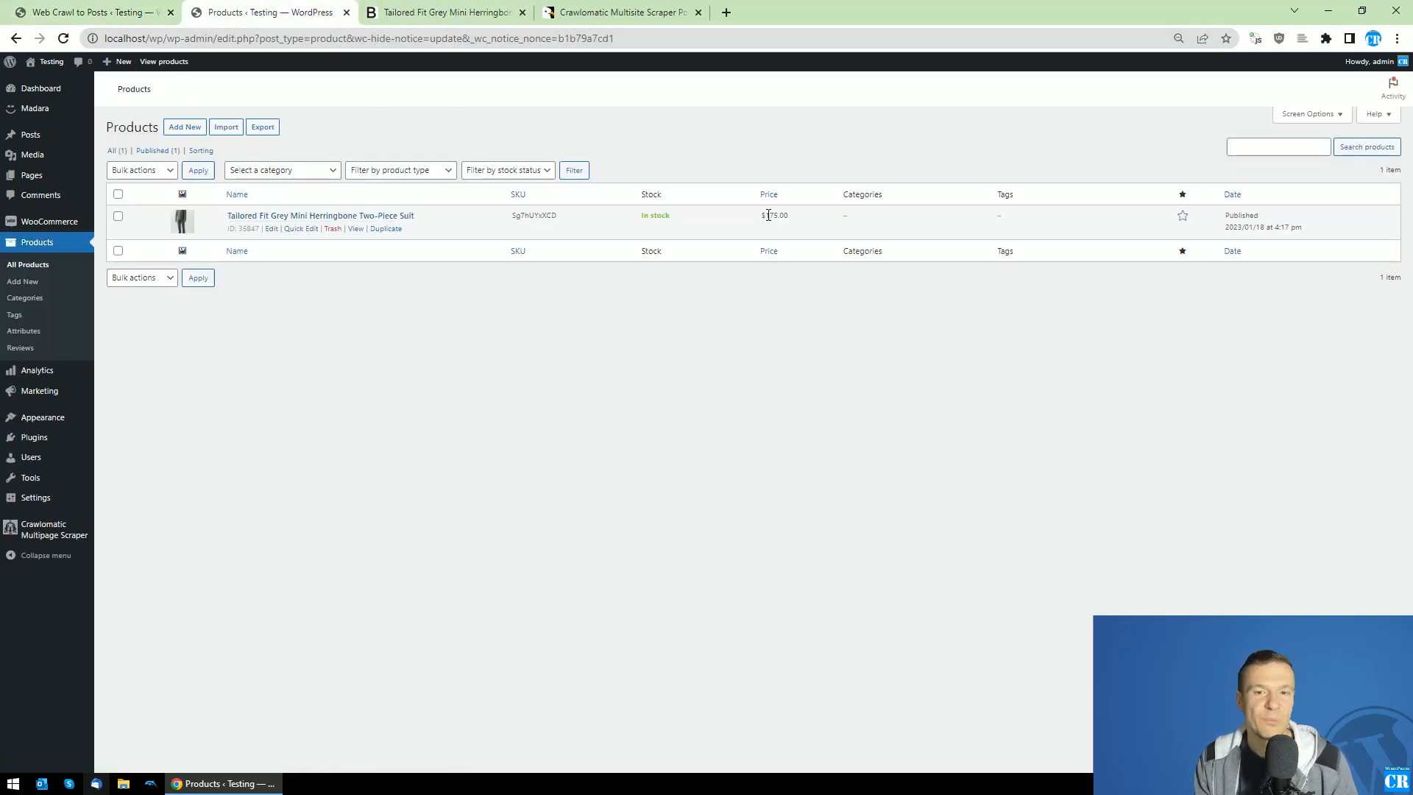
pyautogui.click(112, 12)
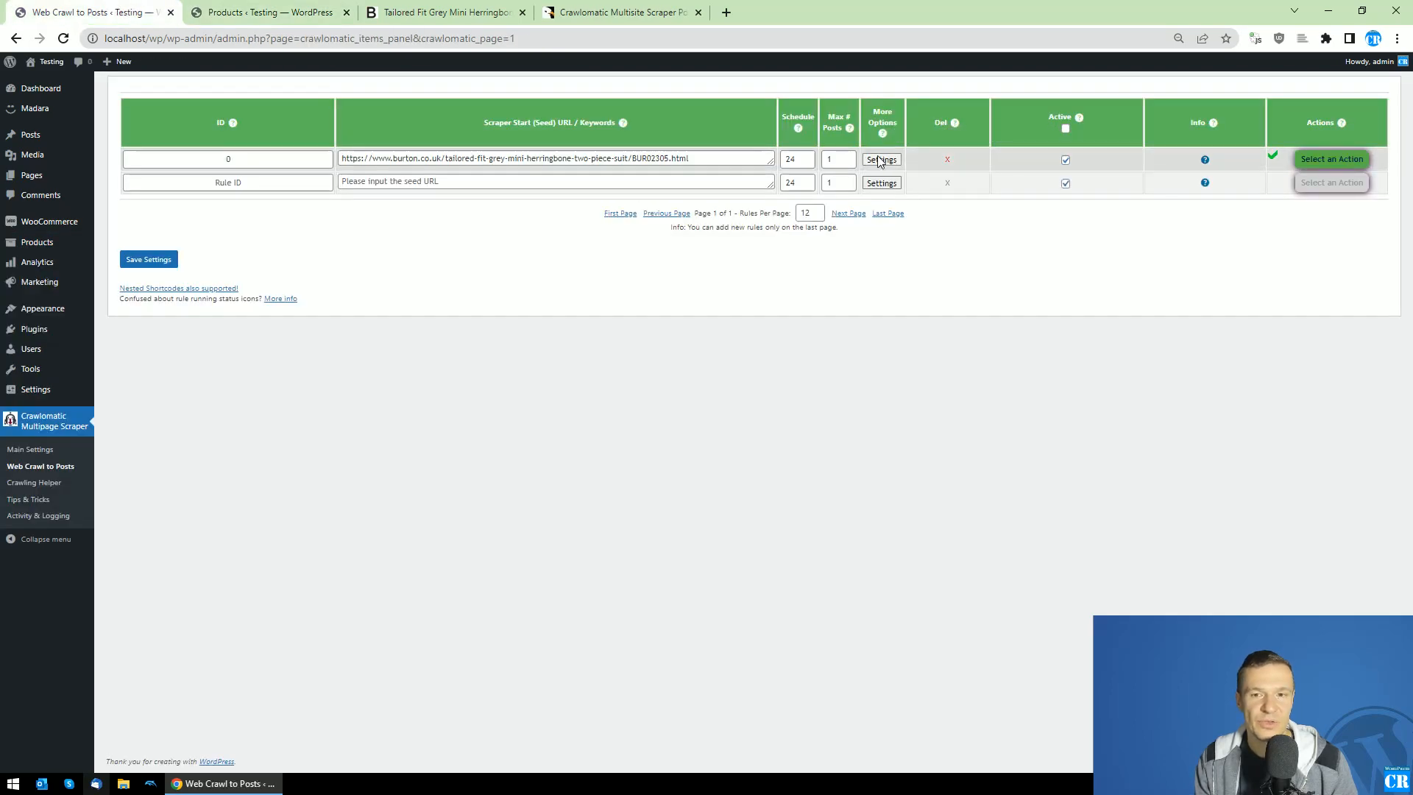
# Set the Burton rule's Product Price Query Type to Visual Selector and pick the suit's crossed-out £175.00 price as its source.
pyautogui.click(879, 160)
pyautogui.scroll(-15, 1020, 504)
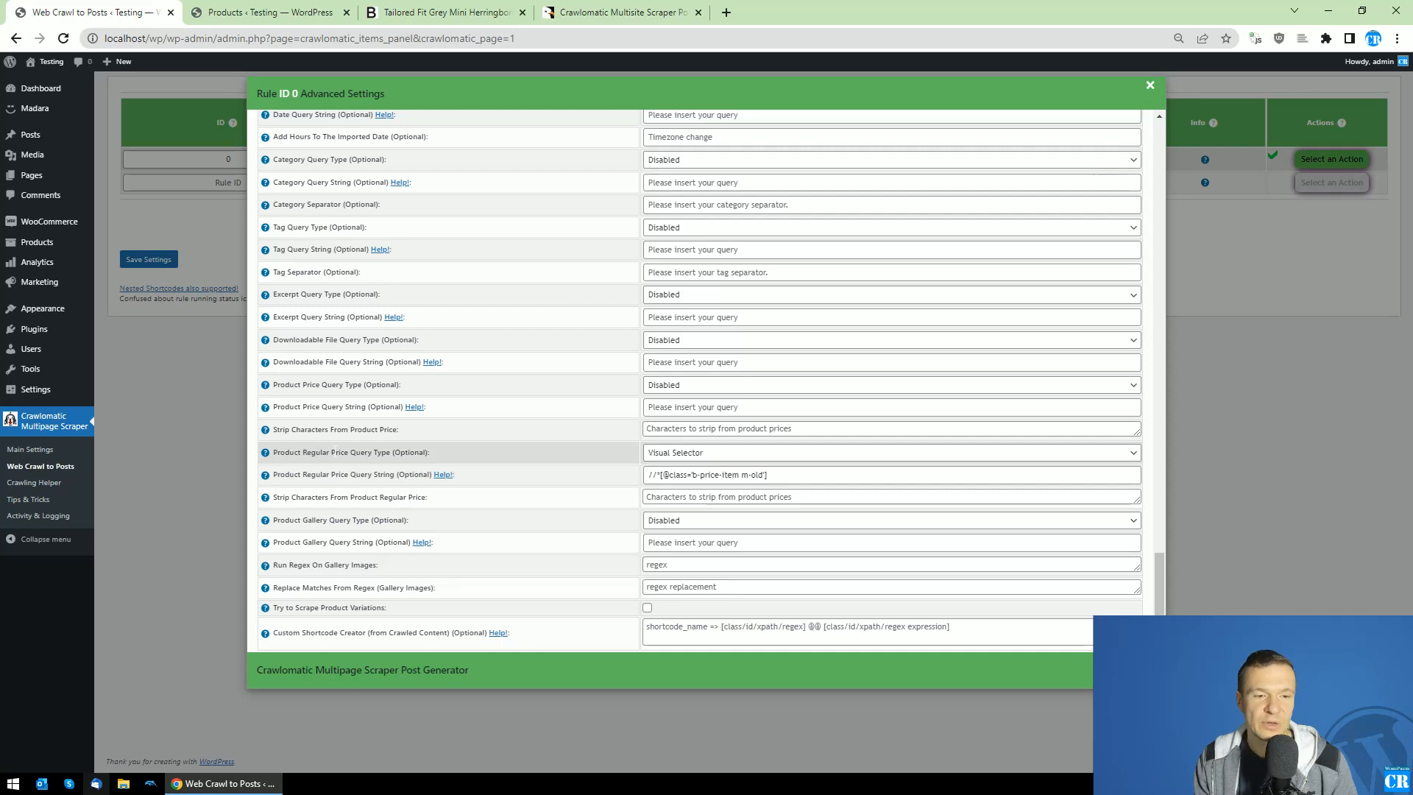
pyautogui.moveTo(303, 452); pyautogui.dragTo(377, 452)
pyautogui.moveTo(302, 384); pyautogui.dragTo(343, 384)
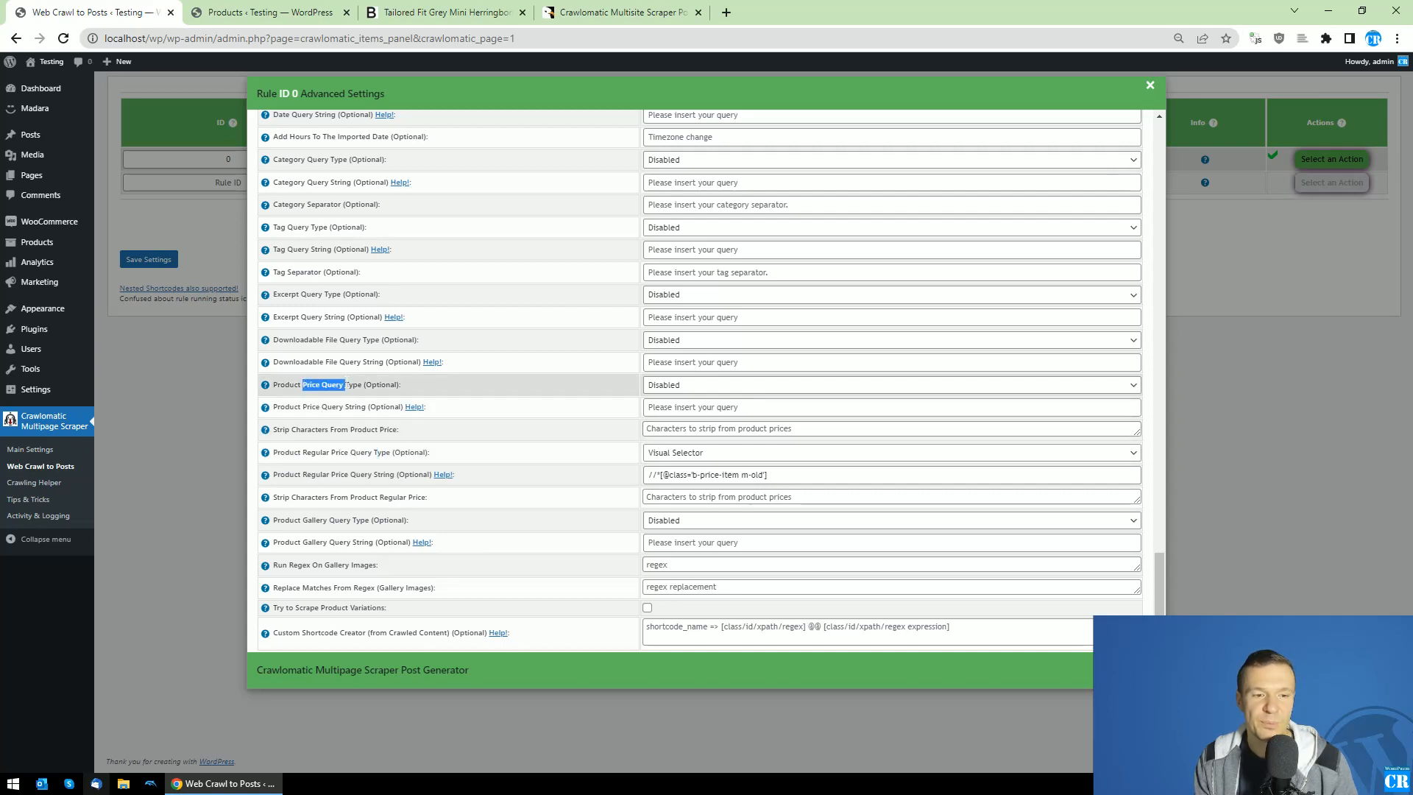
pyautogui.click(680, 386)
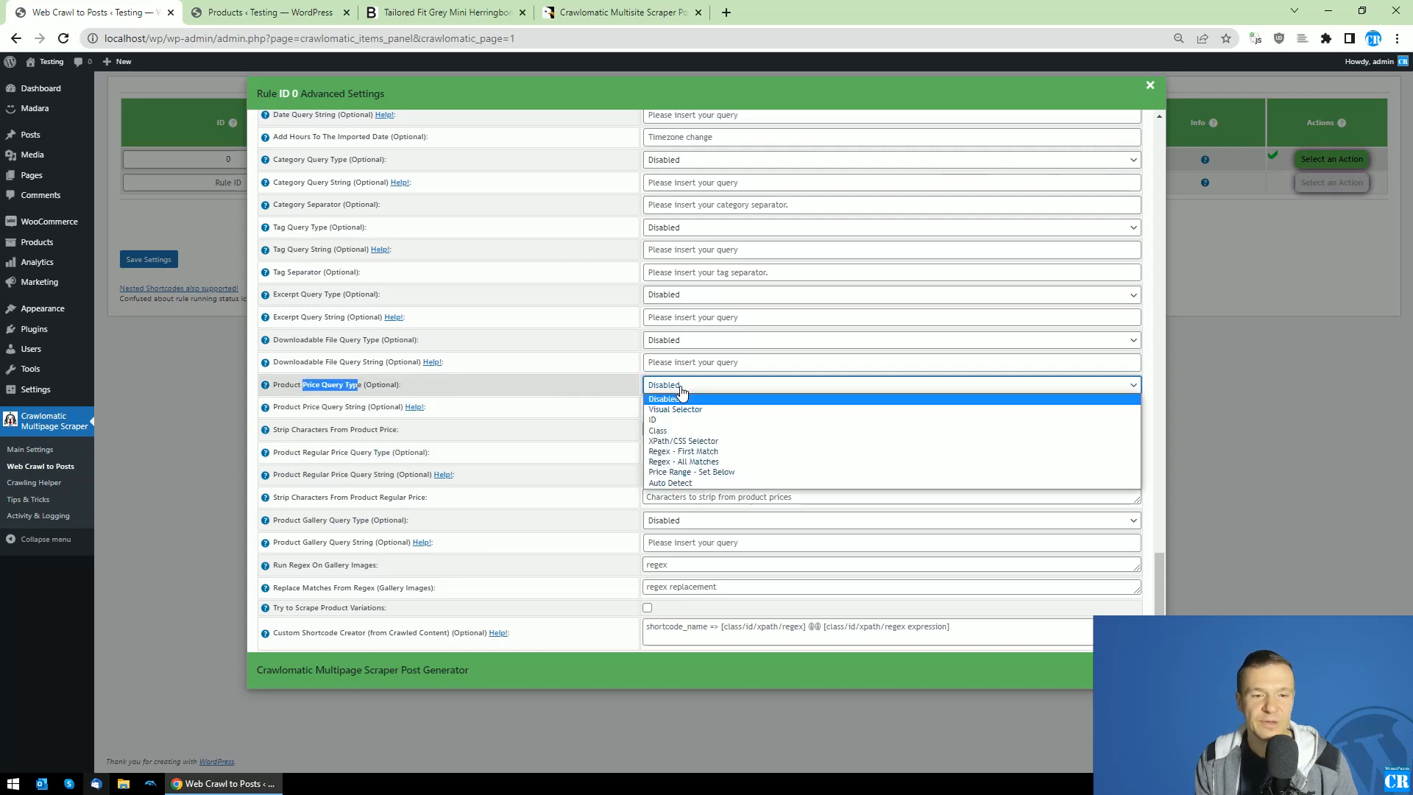
pyautogui.click(683, 409)
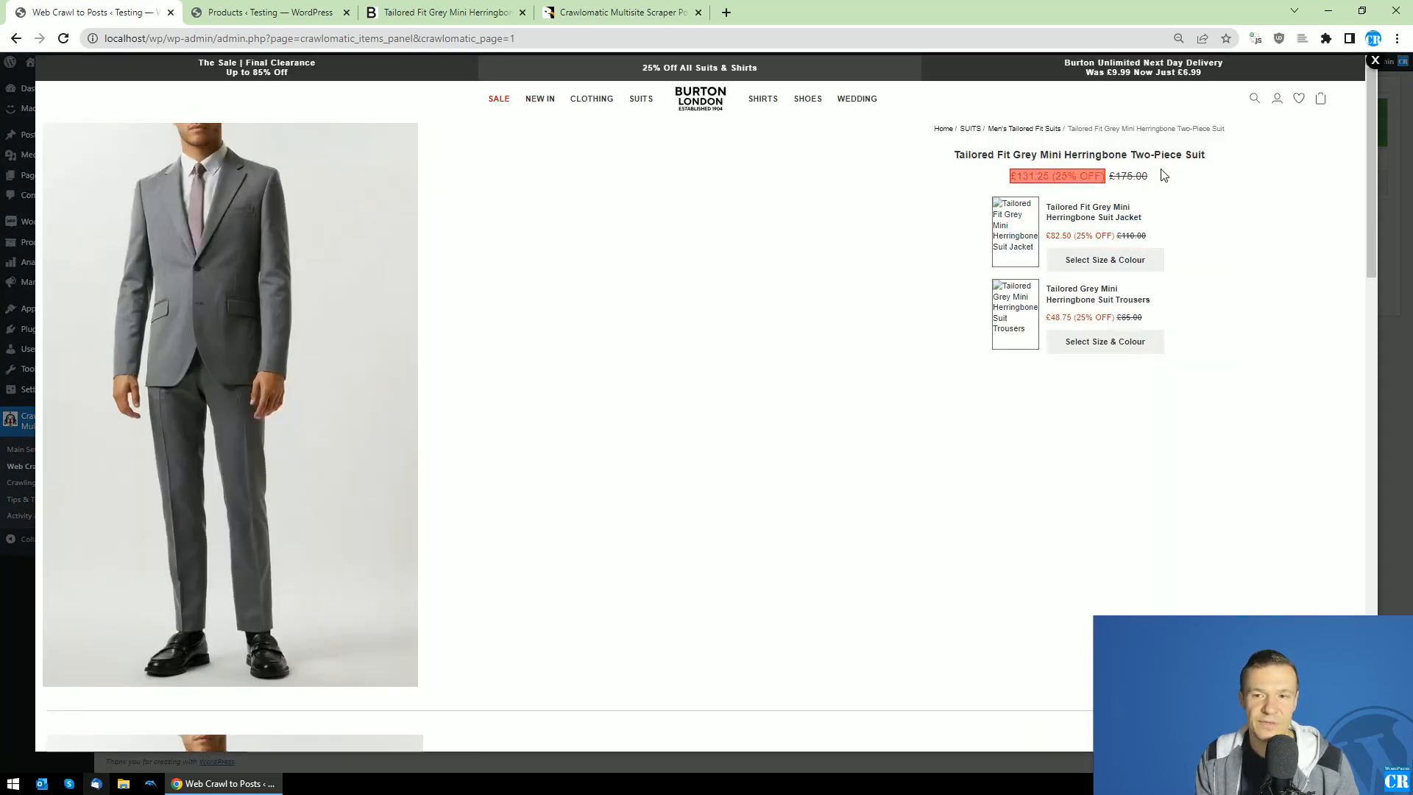
pyautogui.click(1127, 176)
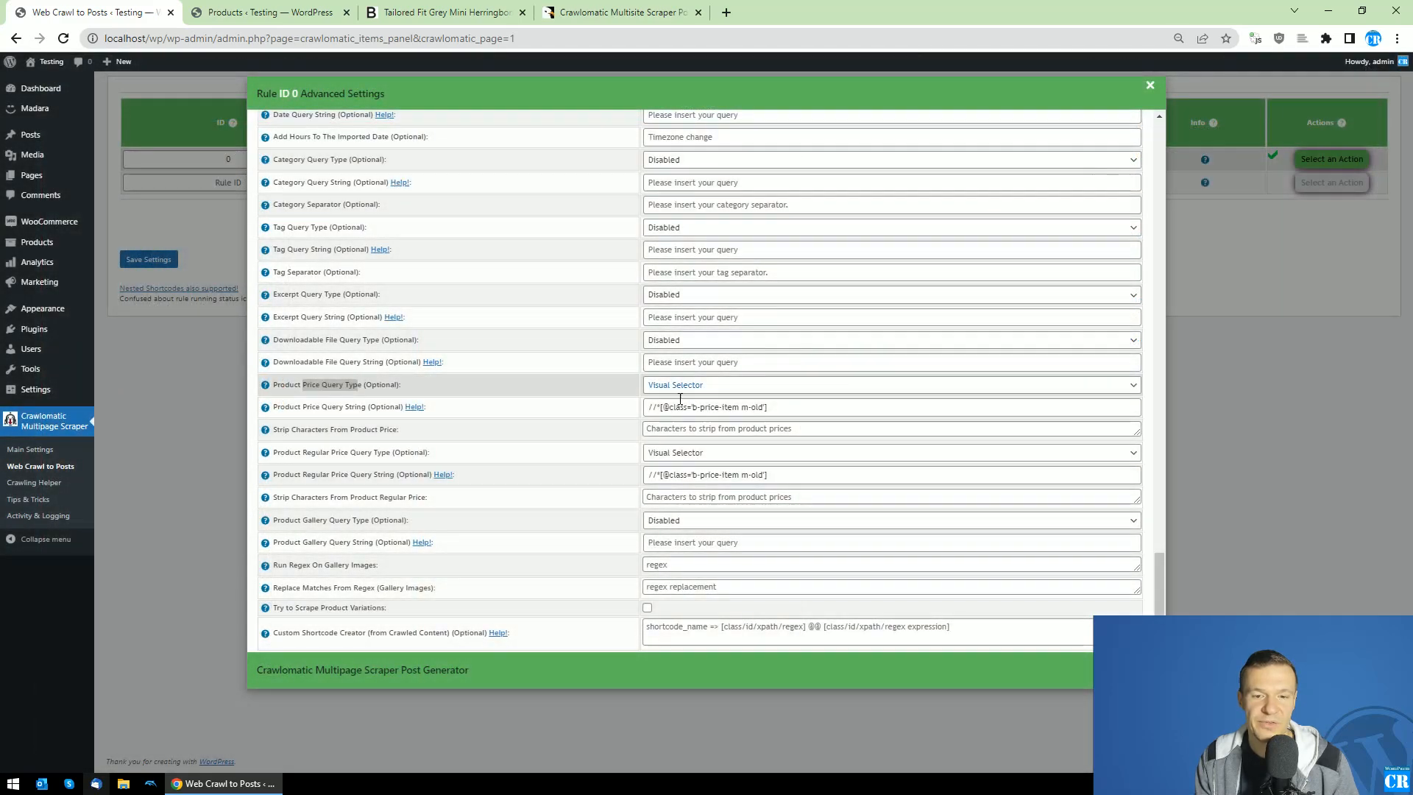
# Set the Product Regular Price Query Type to Disabled and save the Burton rule's settings.
pyautogui.click(675, 453)
pyautogui.click(666, 466)
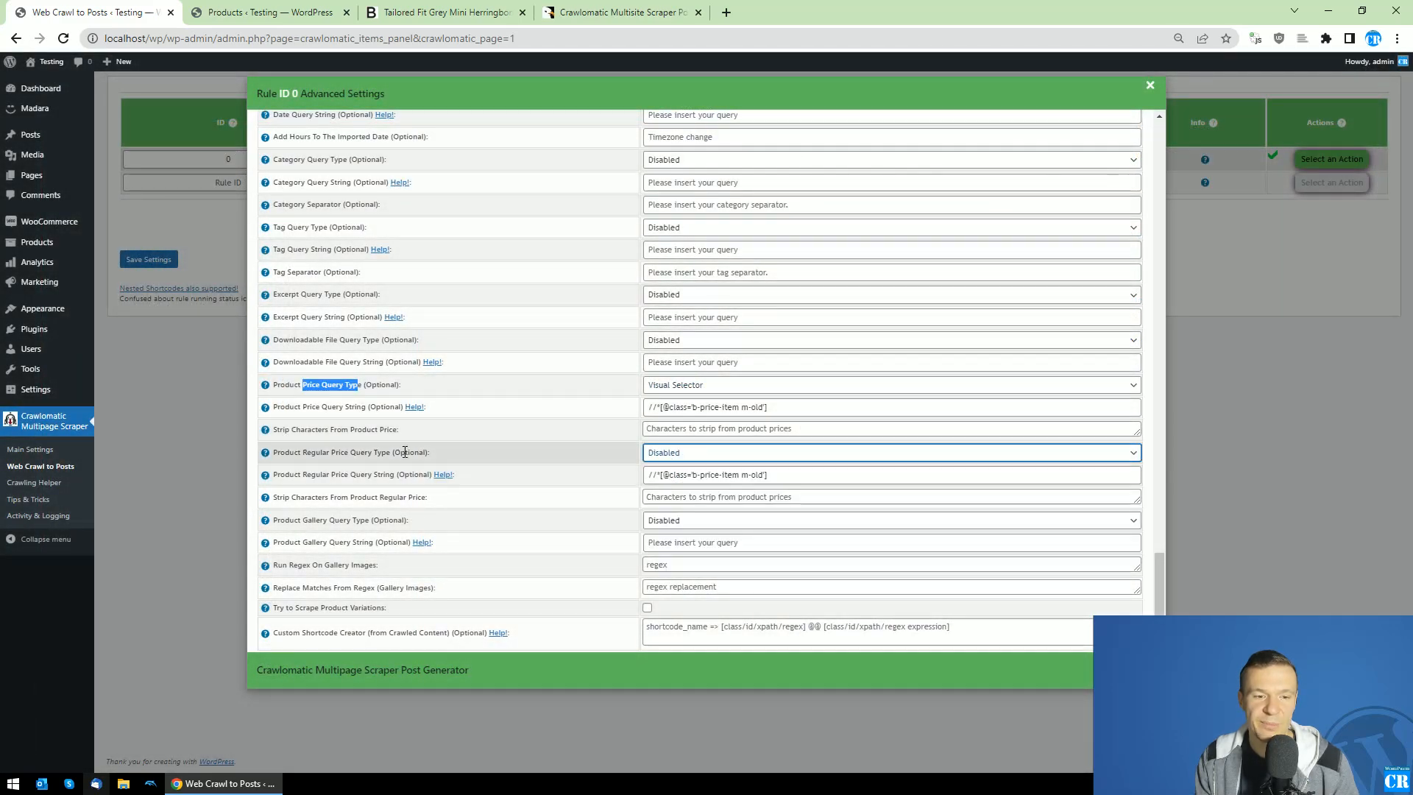
pyautogui.click(1150, 85)
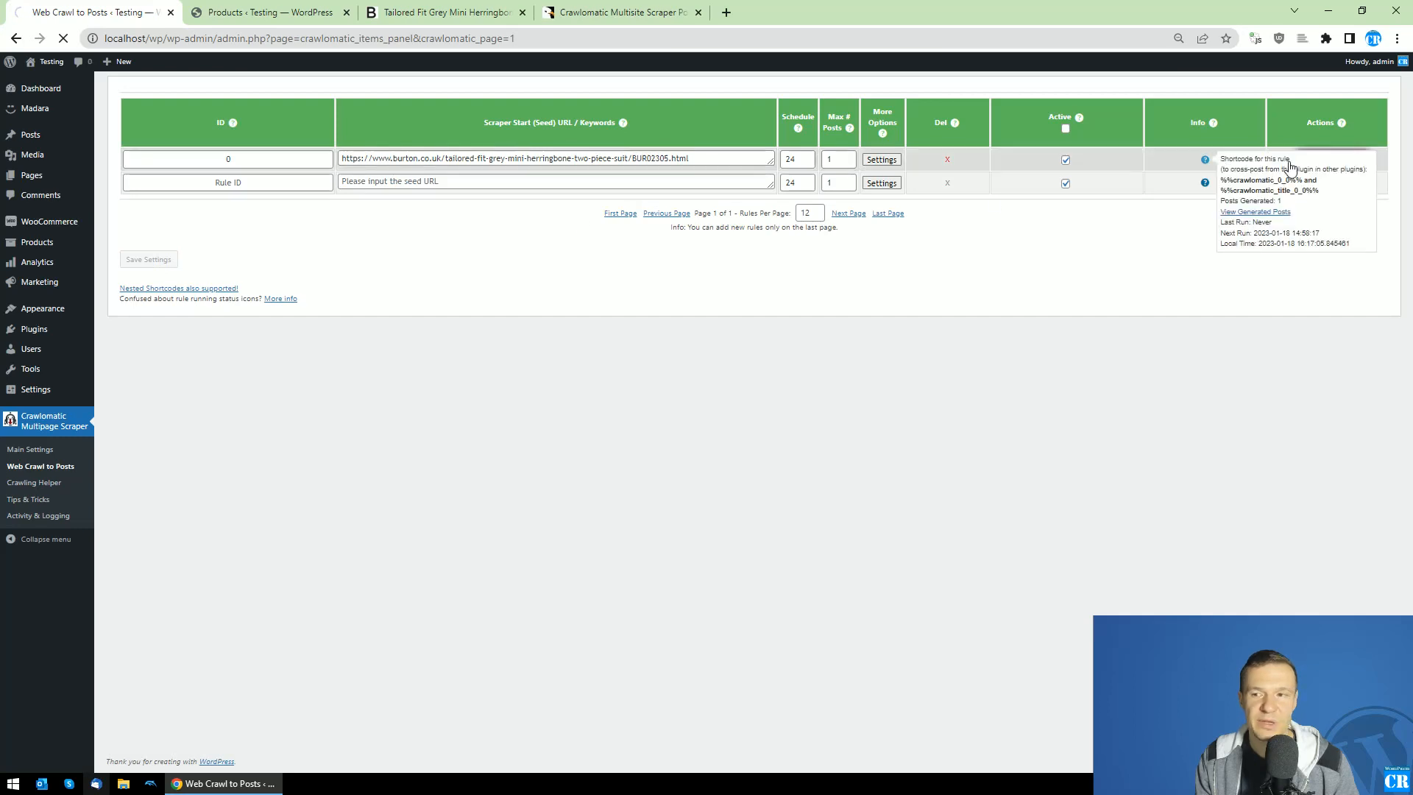
# Permanently delete the posts generated by the Burton rule and rerun it with the new price settings.
pyautogui.click(1309, 169)
pyautogui.click(1339, 216)
pyautogui.press('Return')
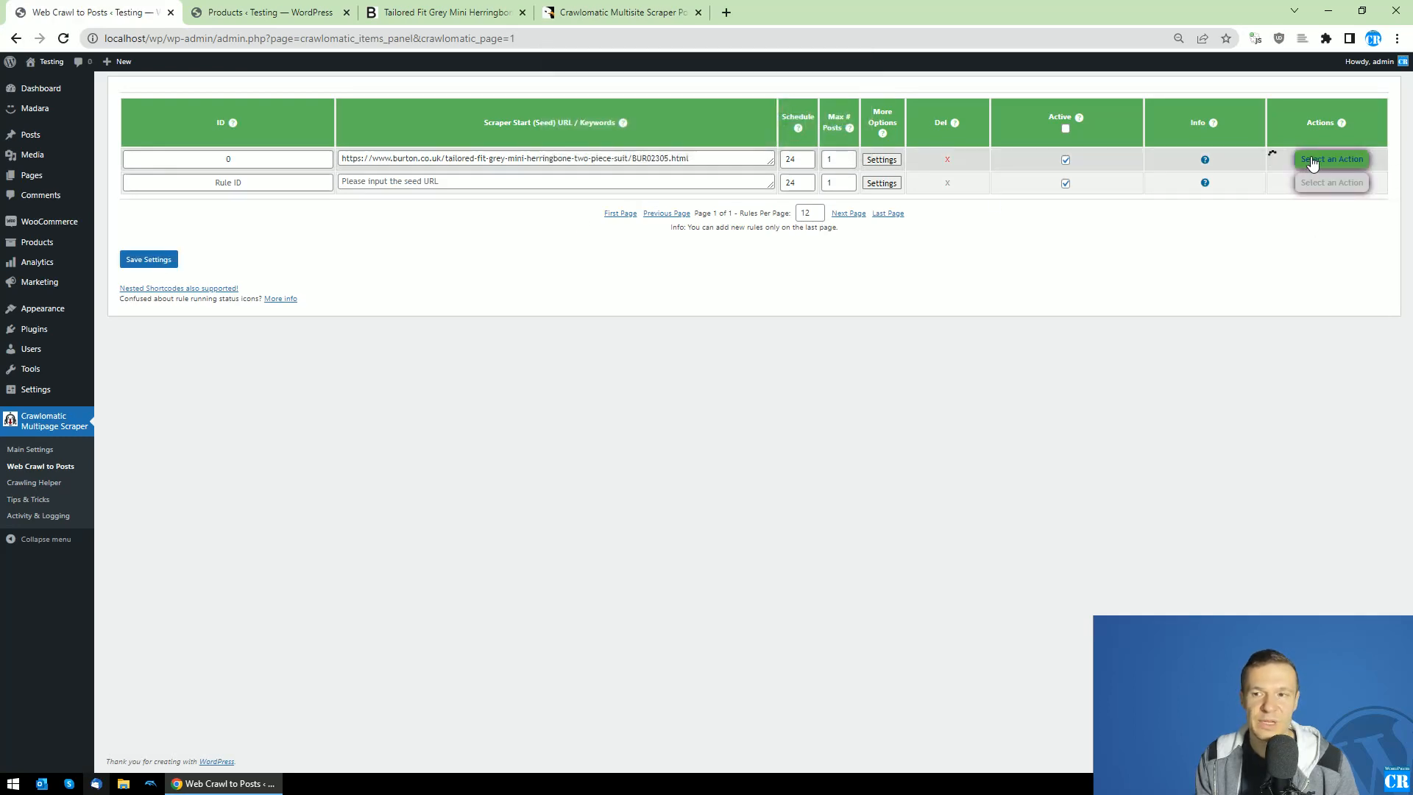
pyautogui.click(1313, 162)
pyautogui.click(1334, 184)
pyautogui.press('Return')
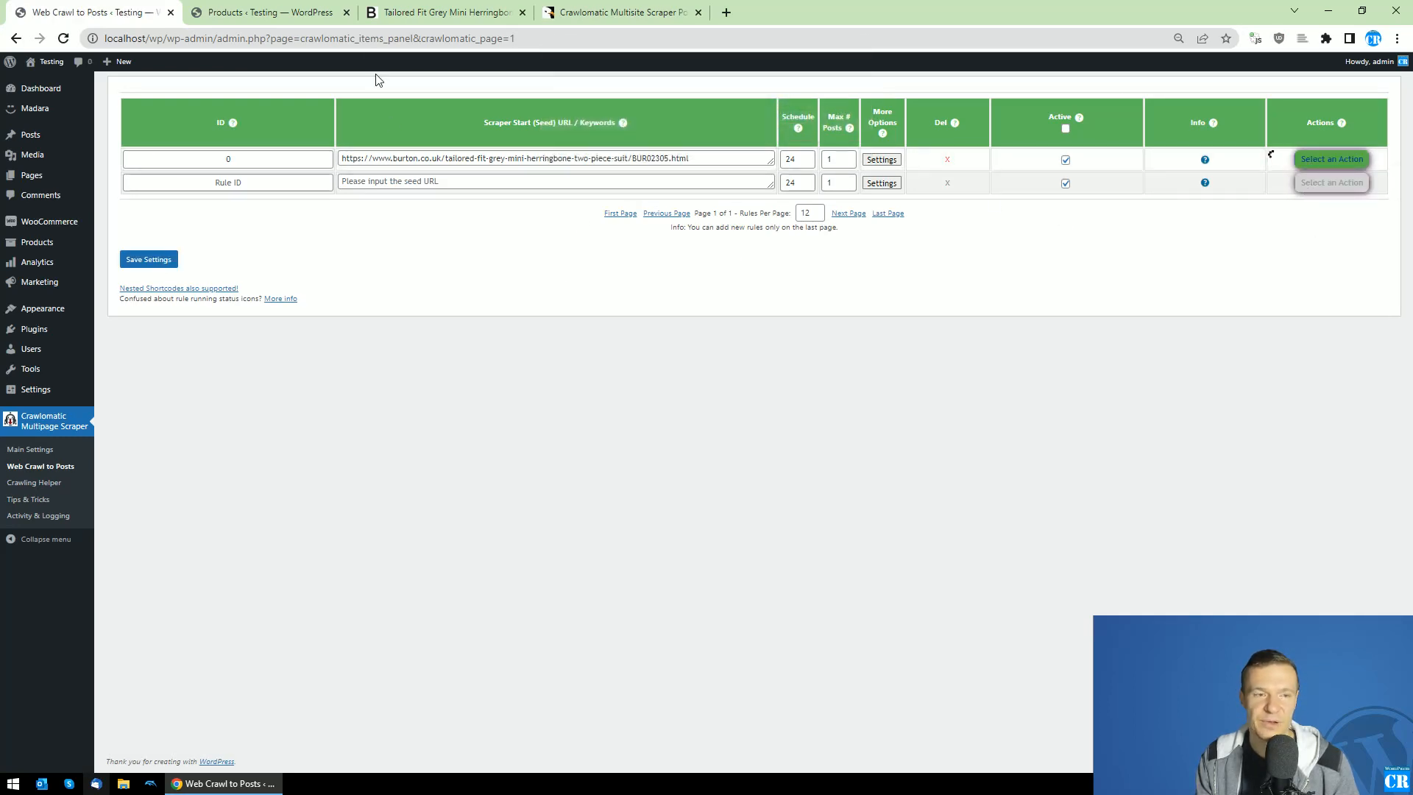
# Refresh the products list and compare the re-imported suit's price with the original Burton page.
pyautogui.click(292, 12)
pyautogui.press('F5')
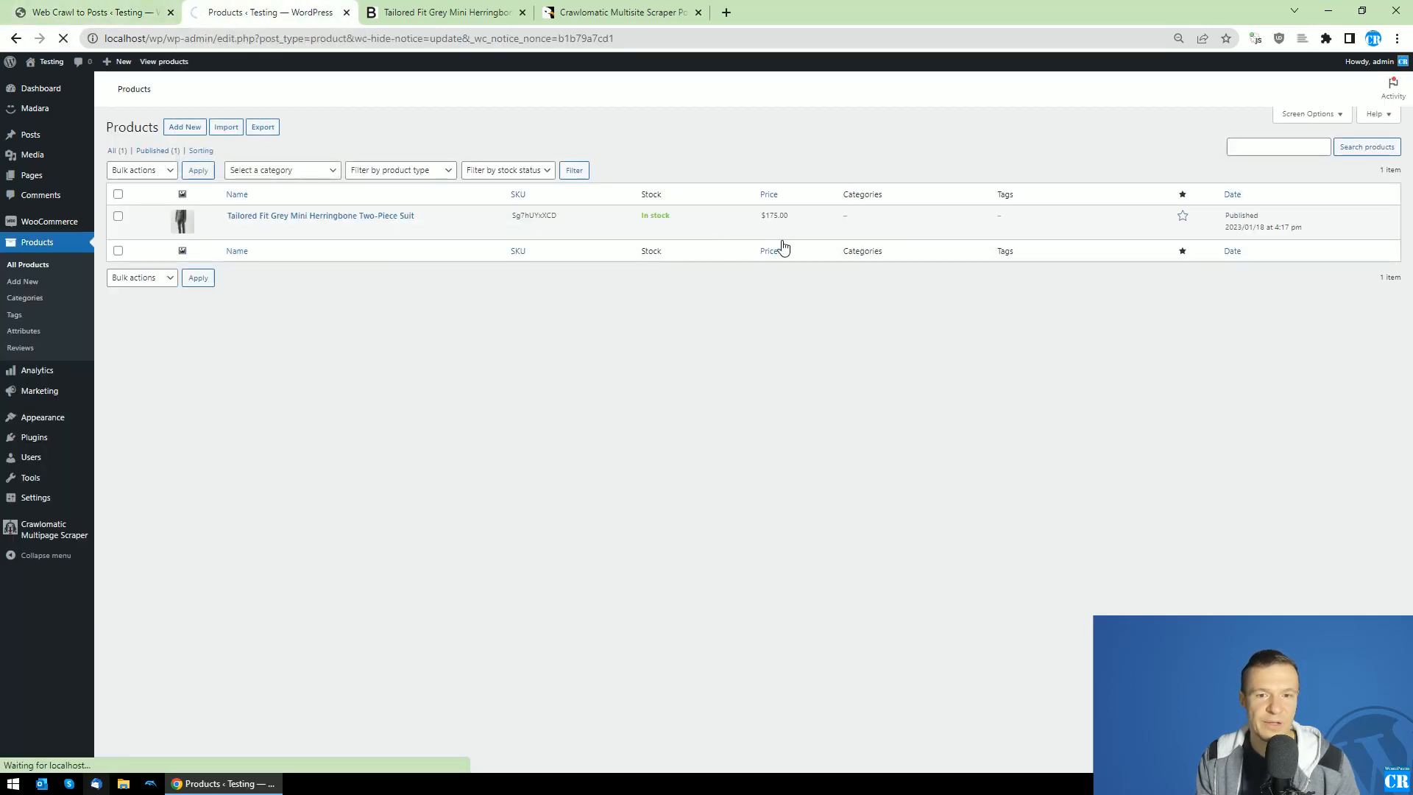
pyautogui.click(425, 15)
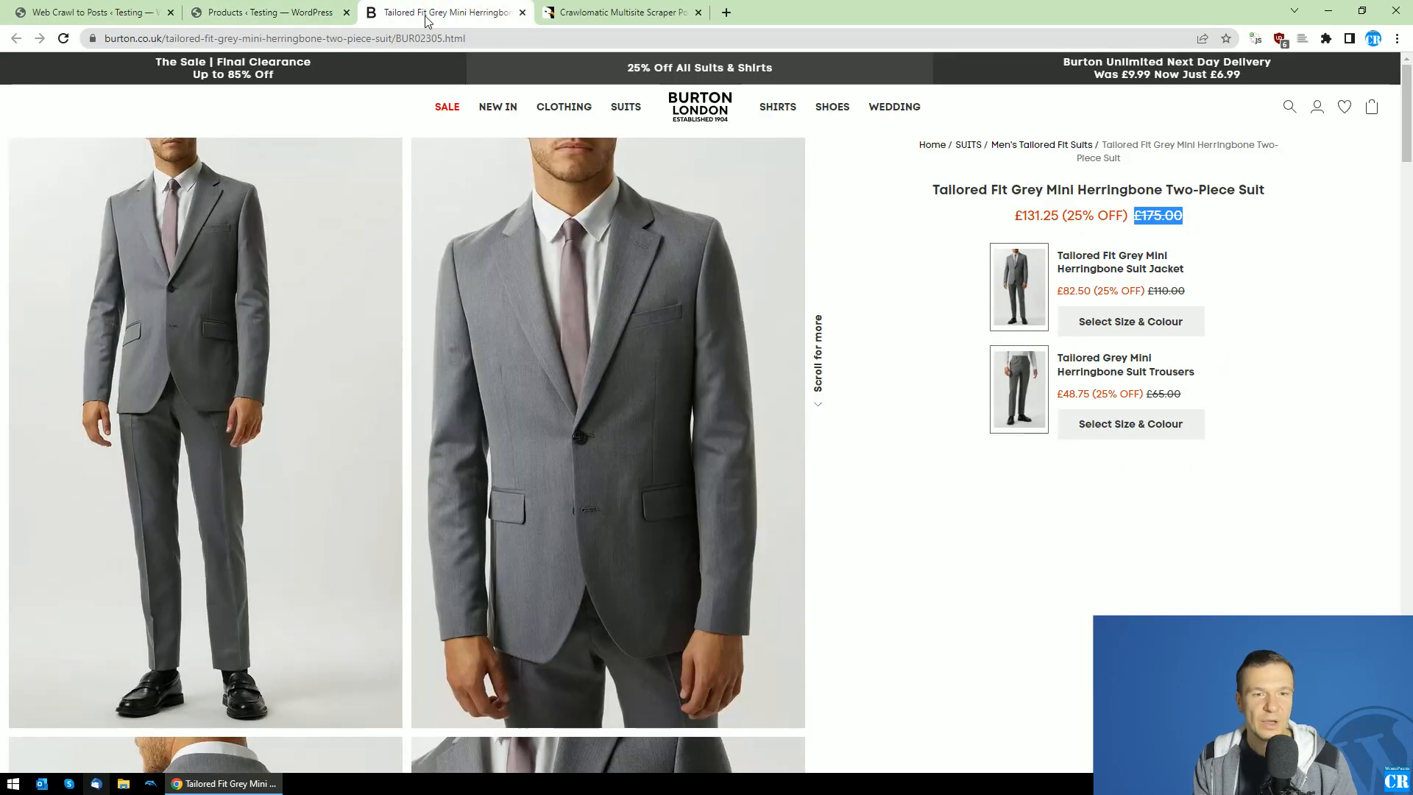
# Review the version 2.5.8 changelog entry about regular price scraping on the plugin's CodeCanyon page.
pyautogui.click(605, 7)
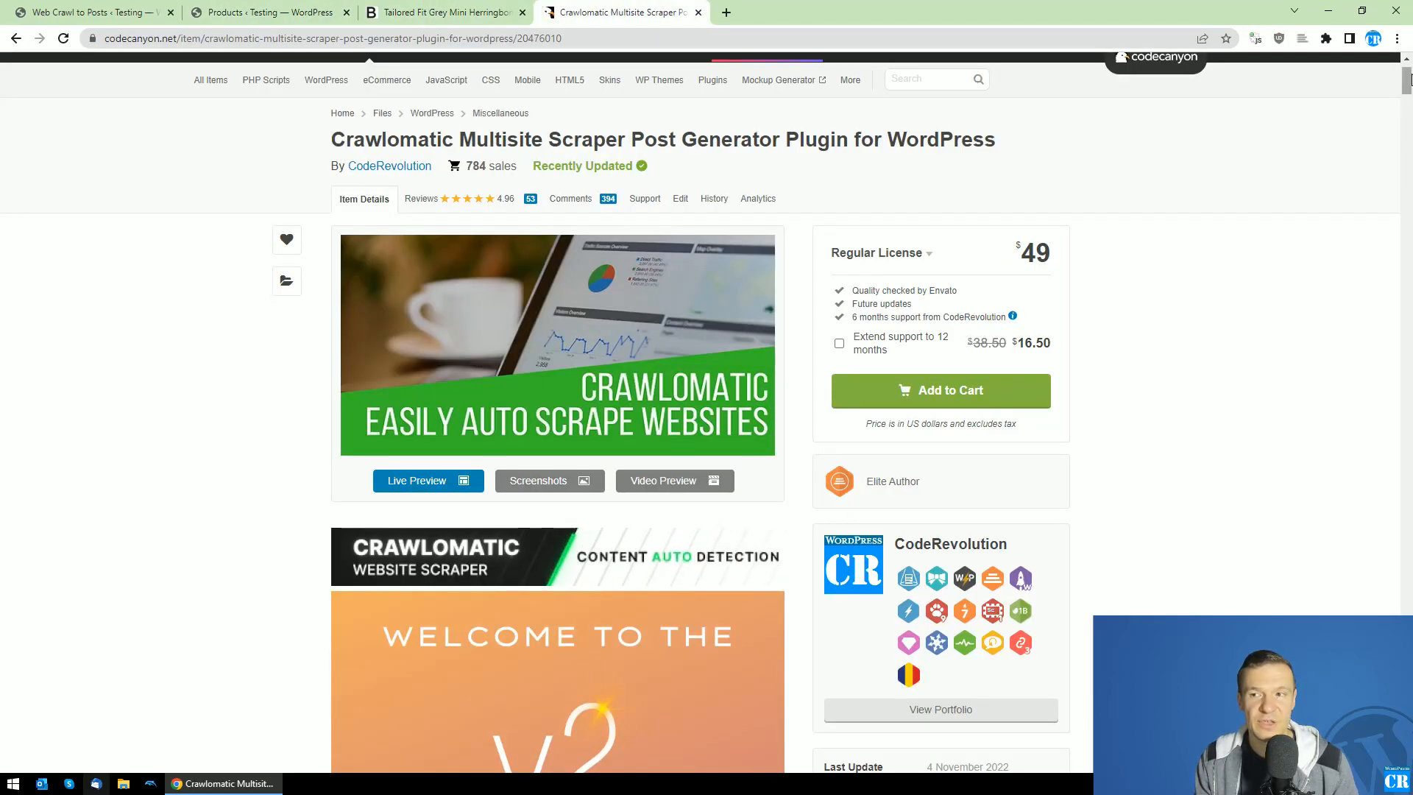
pyautogui.scroll(-10, 558, 368)
pyautogui.scroll(-20, 557, 412)
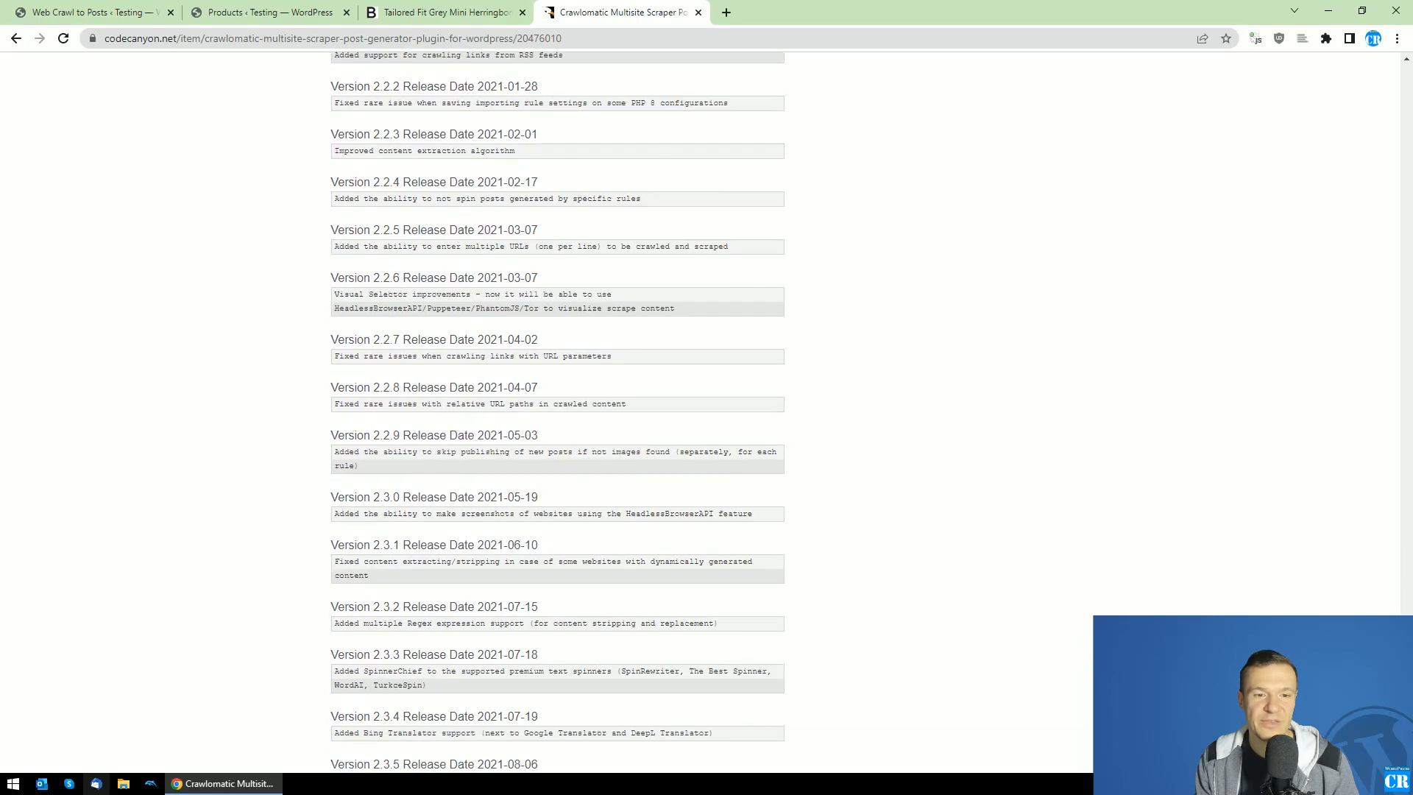
pyautogui.scroll(-10, 376, 320)
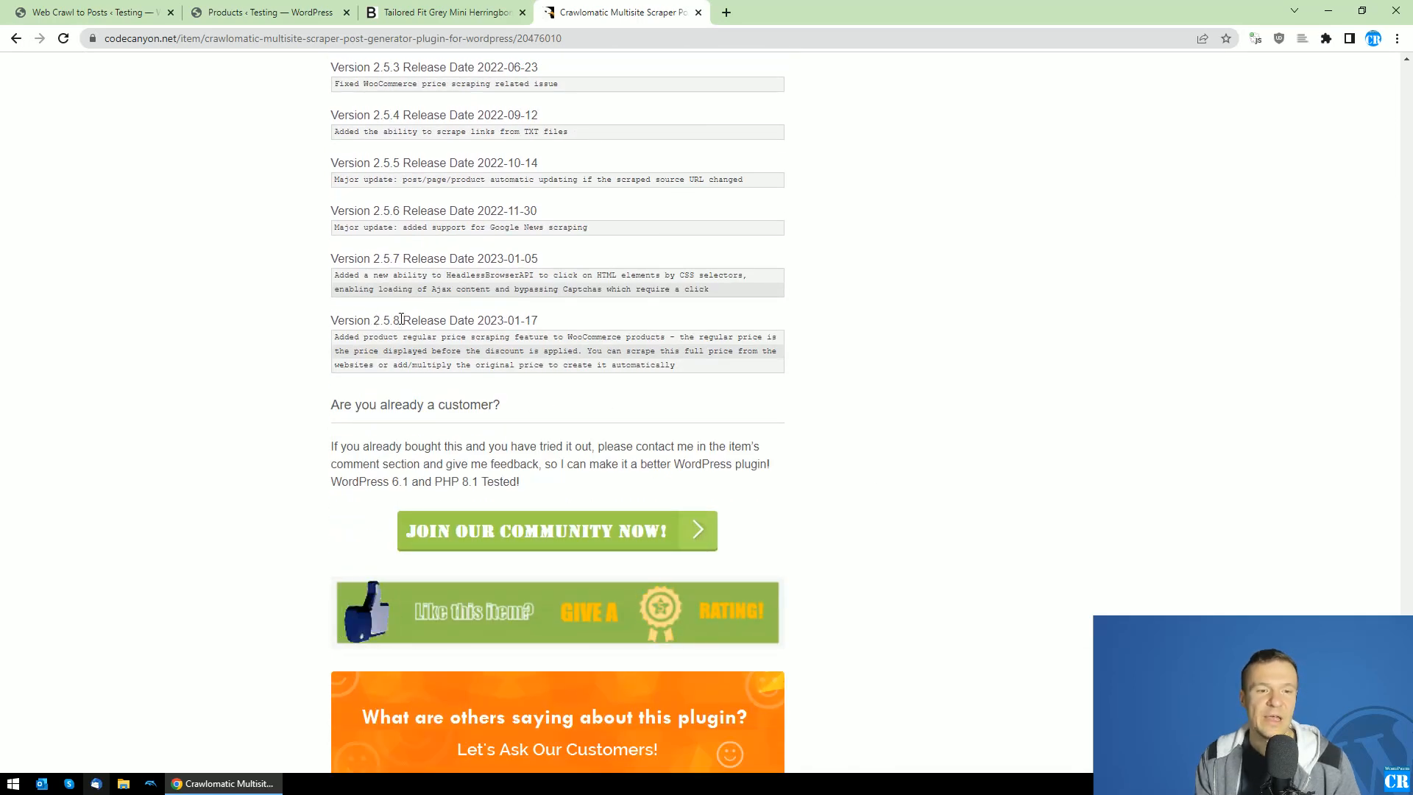
pyautogui.moveTo(363, 338); pyautogui.dragTo(665, 339)
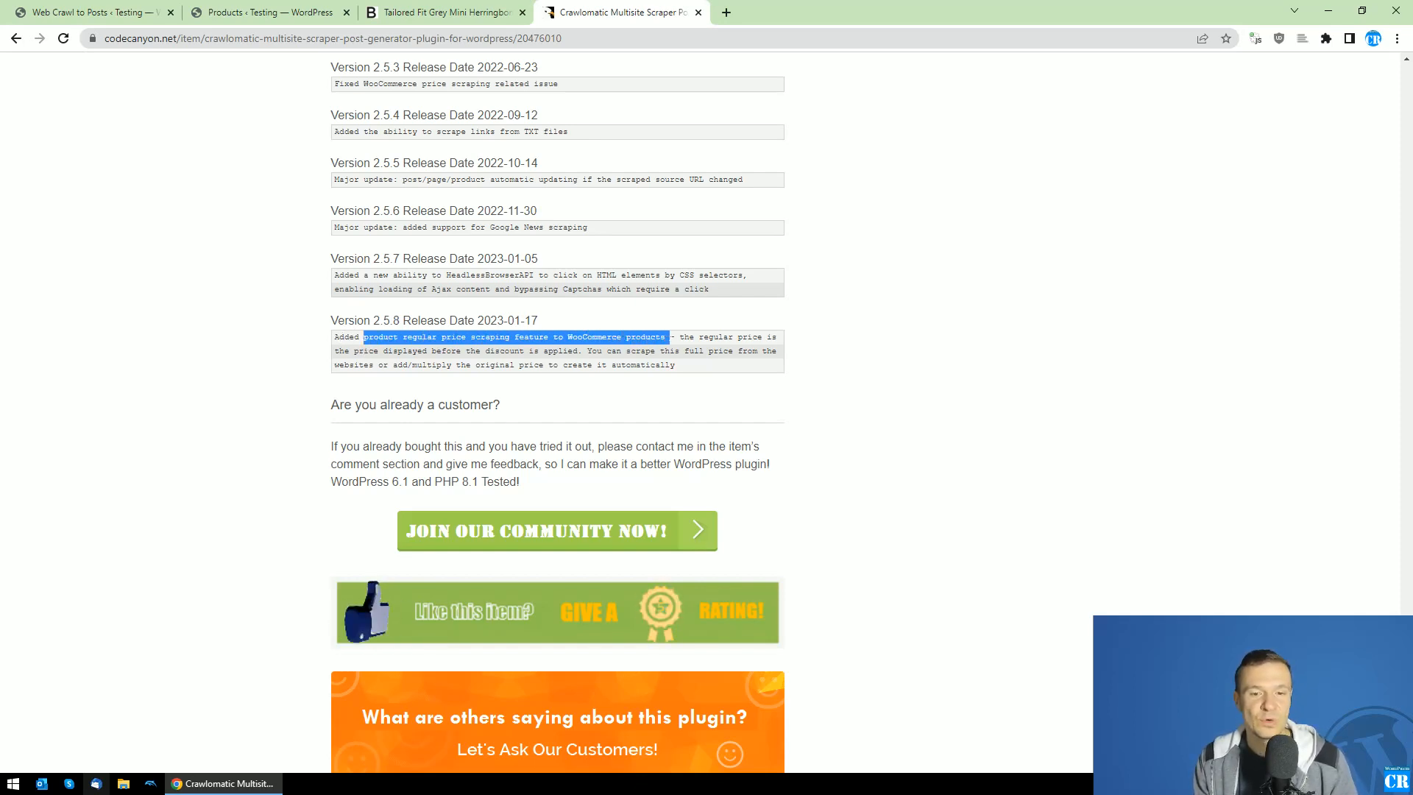
# Search the Burton rule's Generated Post Content help for "price" and examine the regular price shortcodes, including %%item_regular_price%%.
pyautogui.click(203, 8)
pyautogui.click(84, 12)
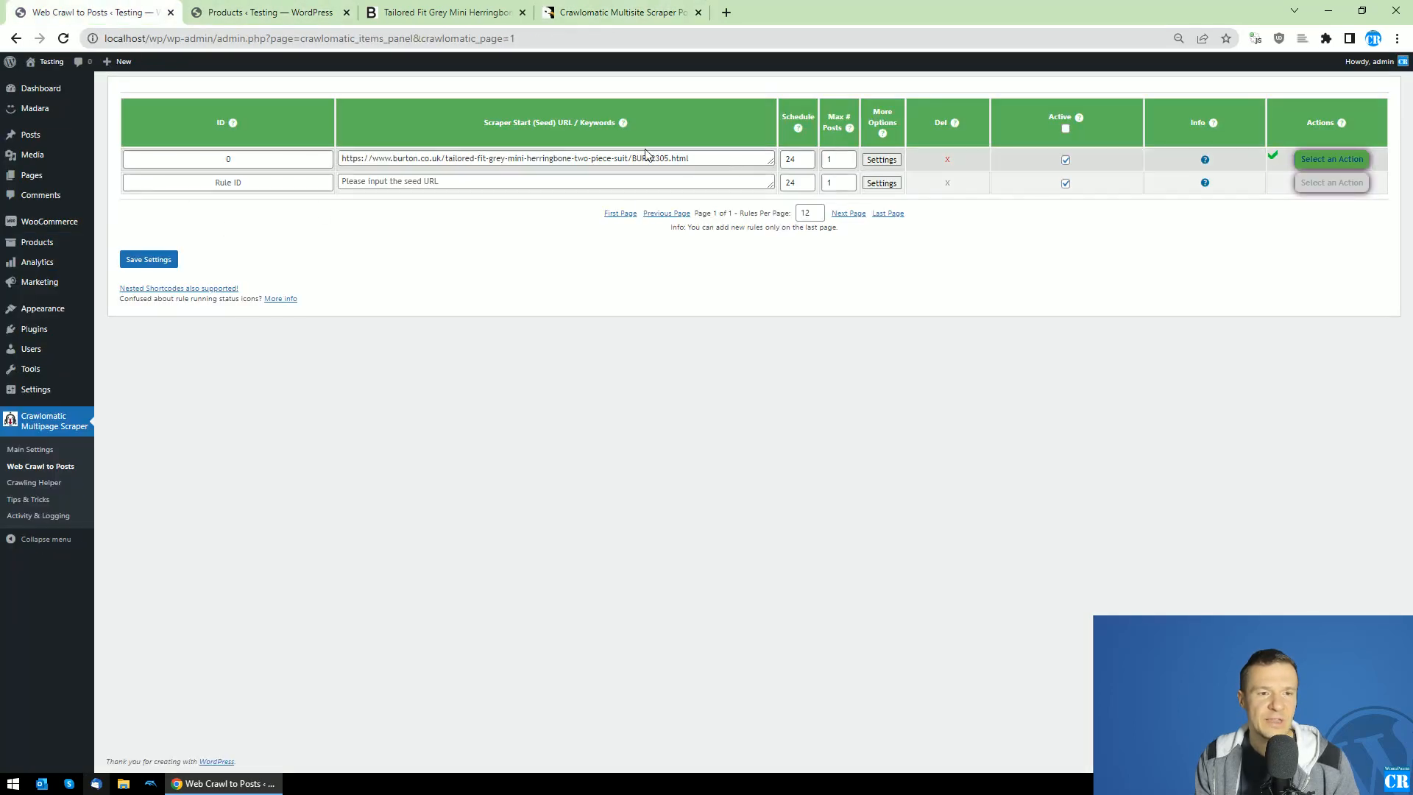
pyautogui.click(882, 161)
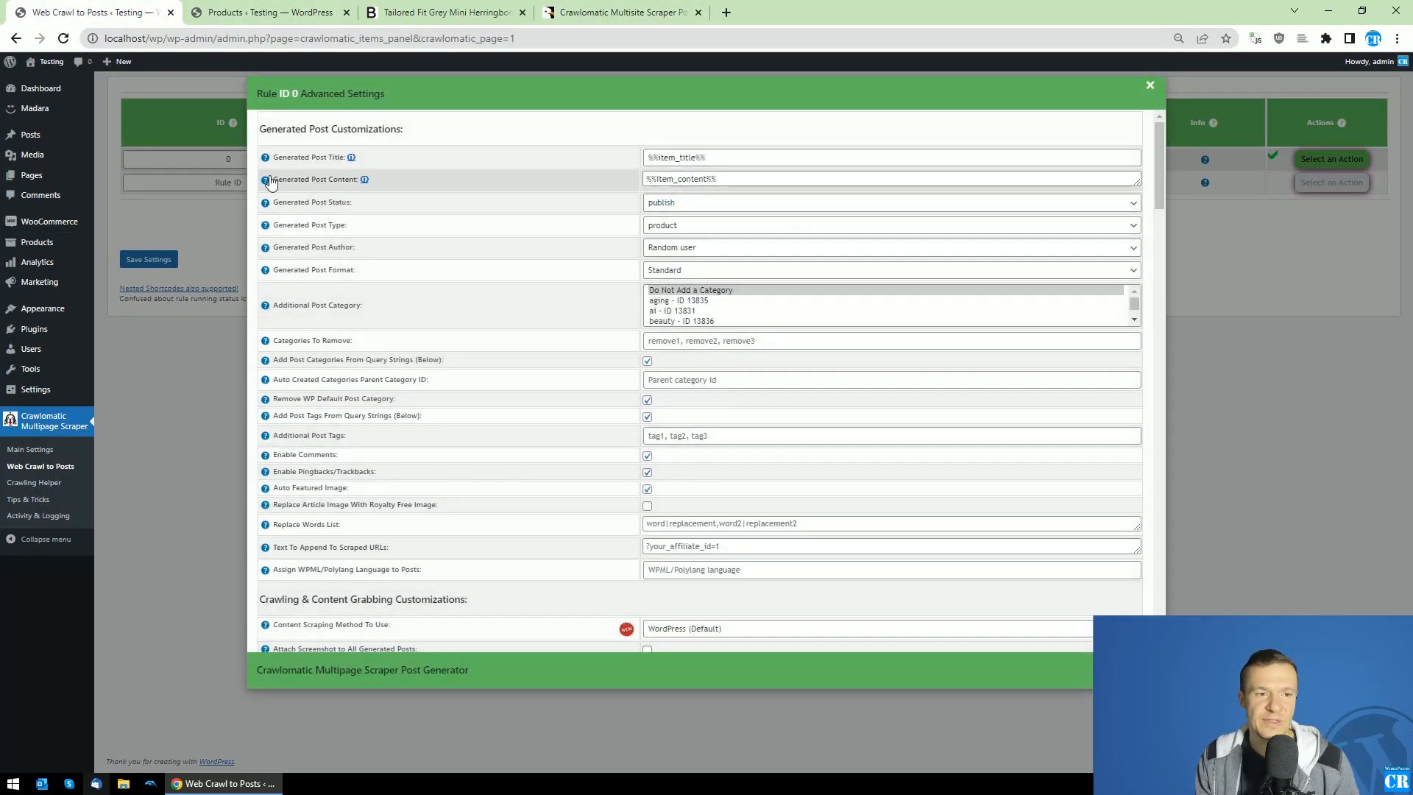
pyautogui.moveTo(266, 180)
pyautogui.hotkey('ctrl', 'f')
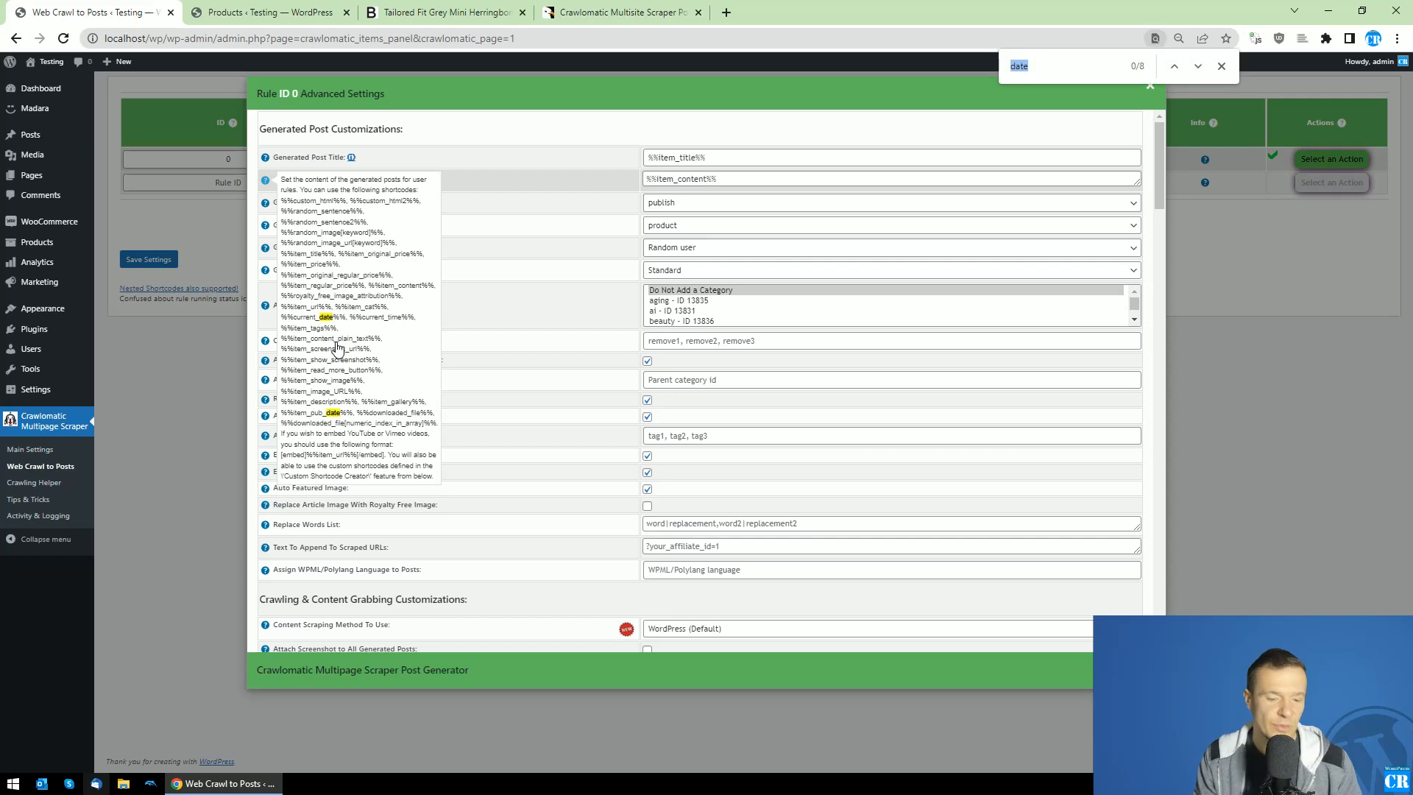
pyautogui.write('price')
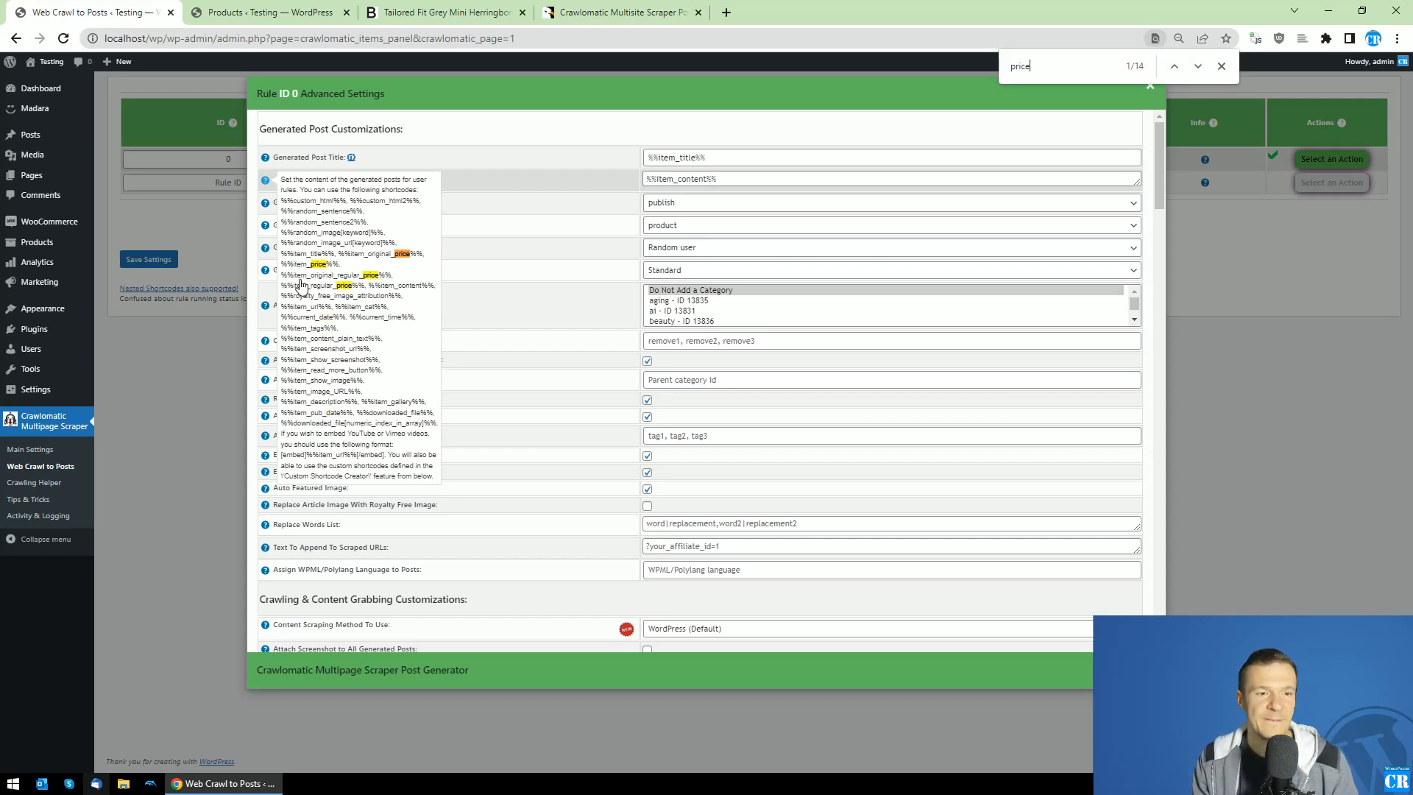
pyautogui.moveTo(282, 276); pyautogui.dragTo(393, 278)
pyautogui.moveTo(280, 289); pyautogui.dragTo(362, 294)
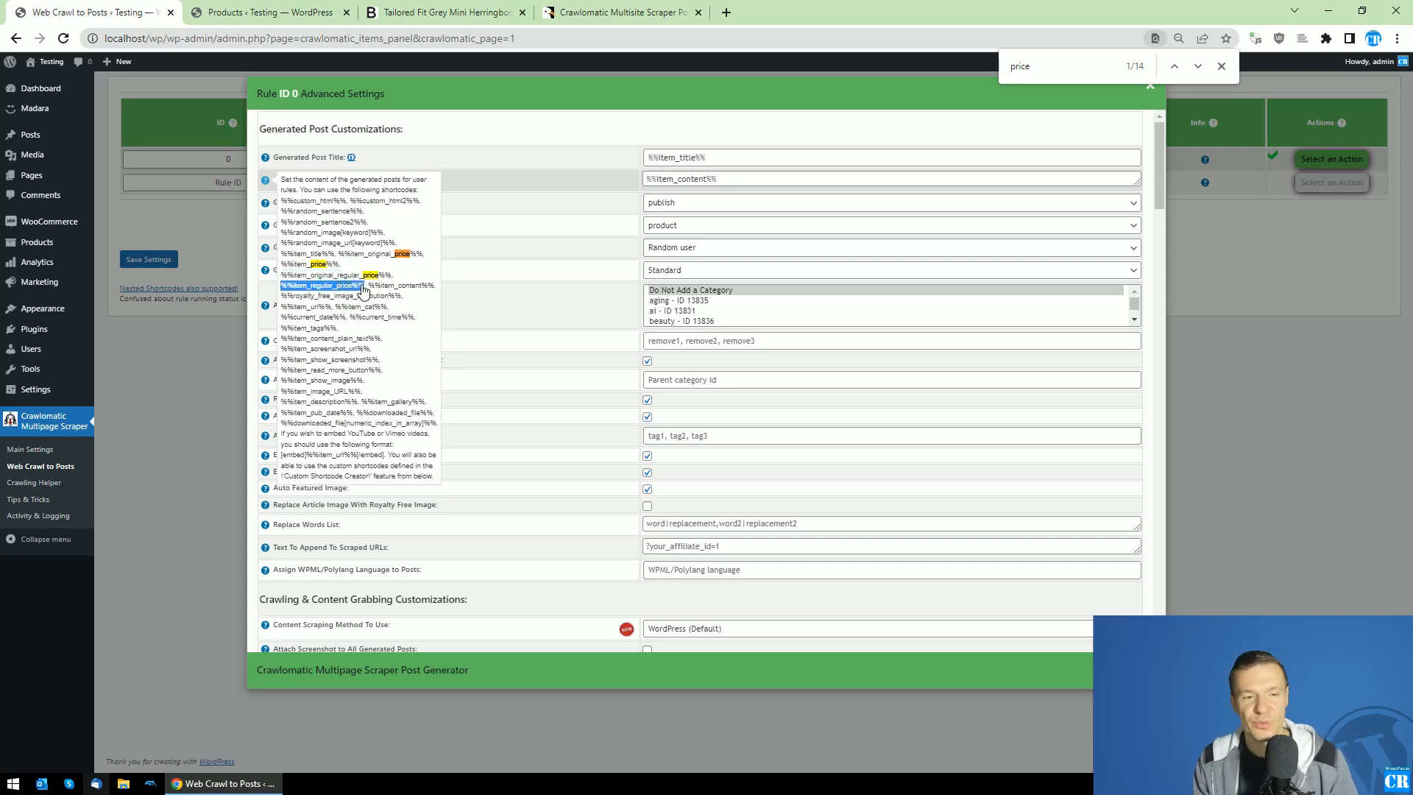
pyautogui.hotkey('ctrl', 'f')
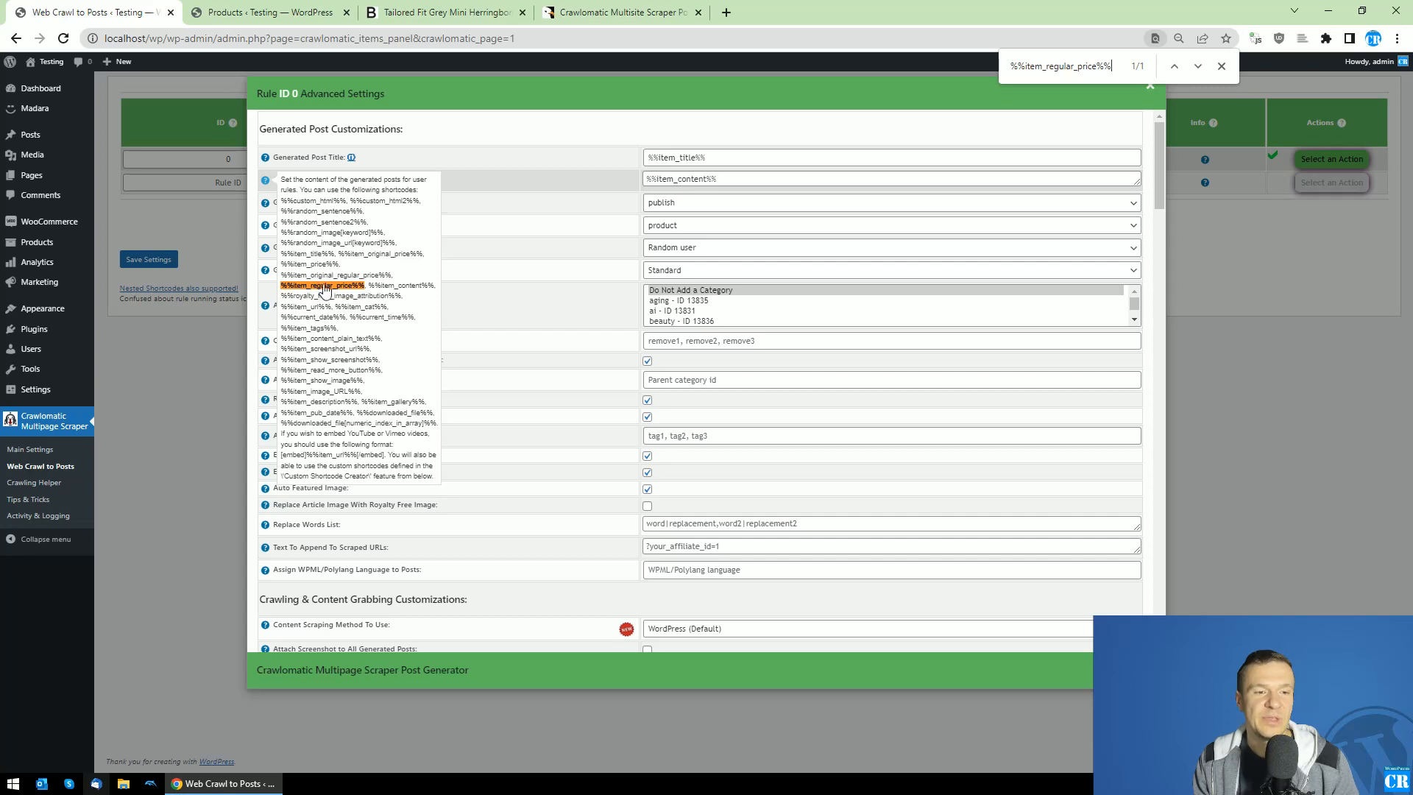
# Open the plugin's Main Settings in a separate tab and re-examine the %%item_original_regular_price%% shortcode in the rule's content help.
pyautogui.middleClick(44, 450)
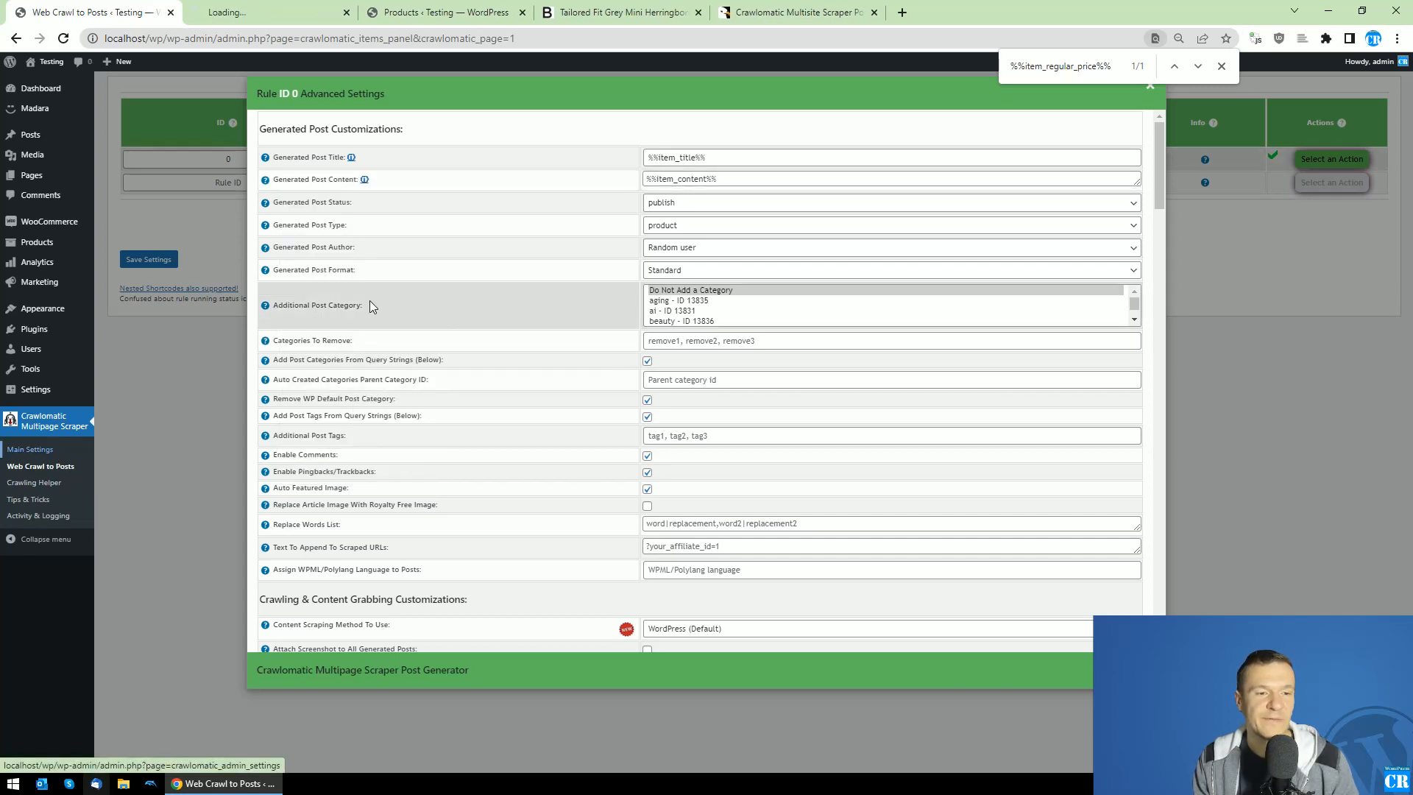
pyautogui.moveTo(267, 189)
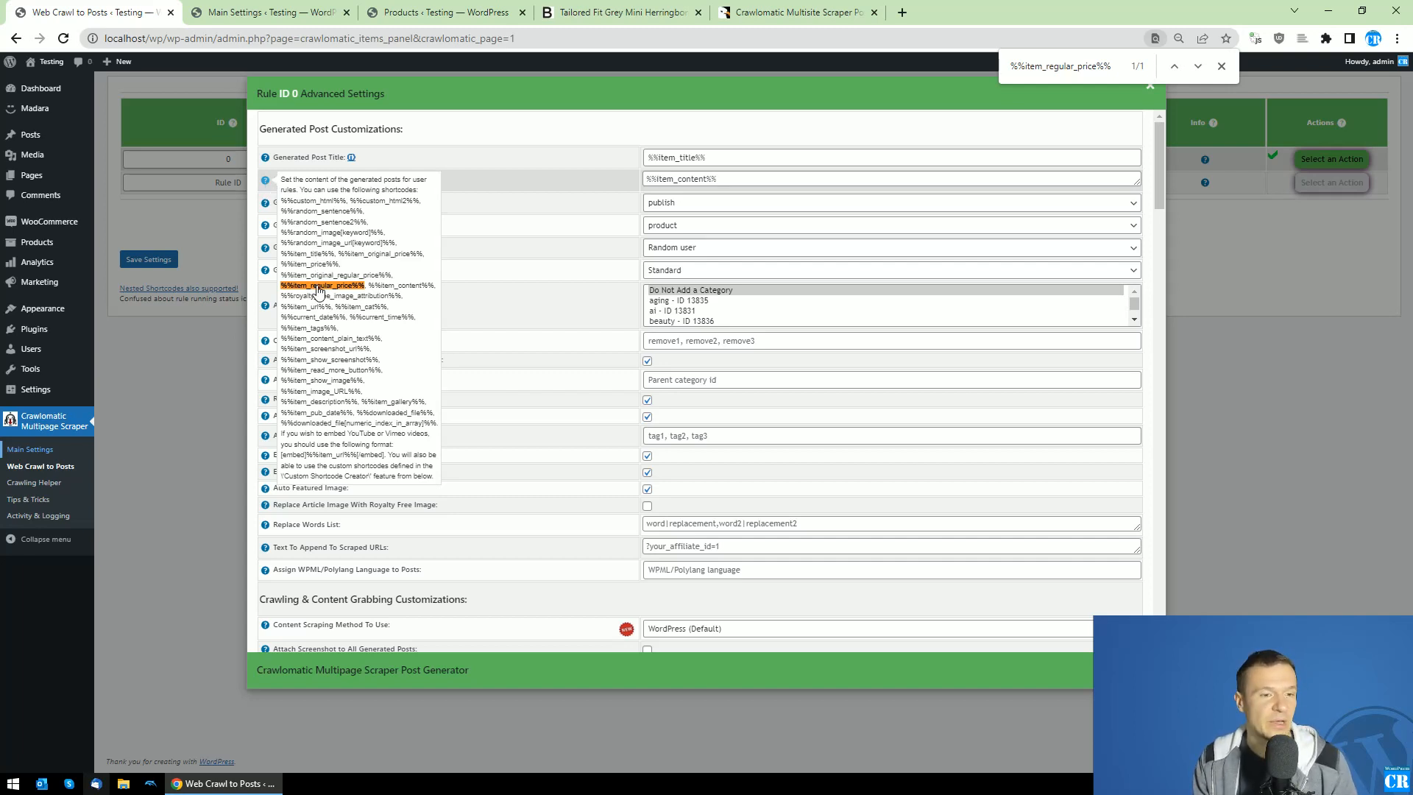
pyautogui.moveTo(292, 278); pyautogui.dragTo(382, 279)
# Search the Main Settings for "price" and examine the options that multiply or add to the imported item price.
pyautogui.click(283, 13)
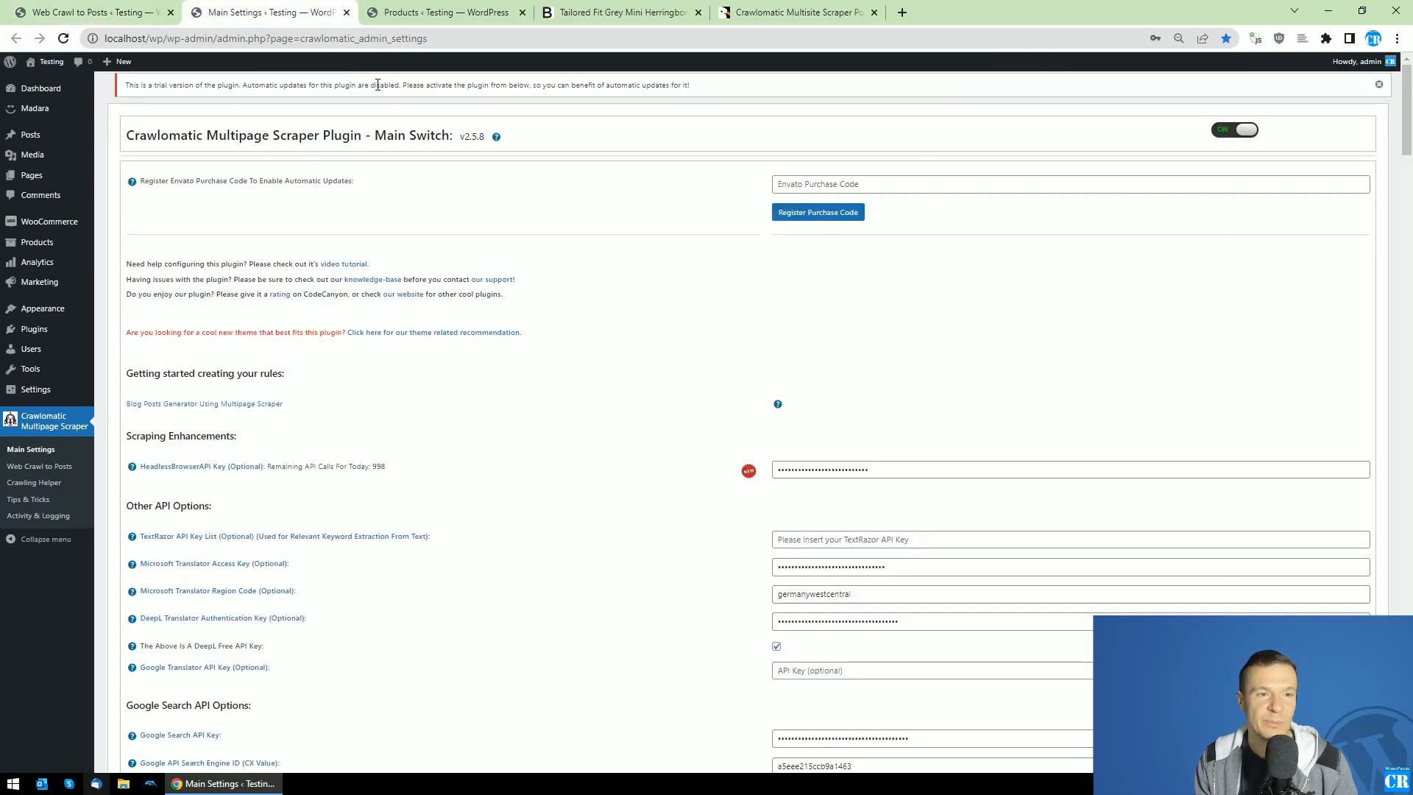
pyautogui.moveTo(1405, 100); pyautogui.dragTo(1395, 255)
pyautogui.hotkey('ctrl', 'f')
pyautogui.write('price')
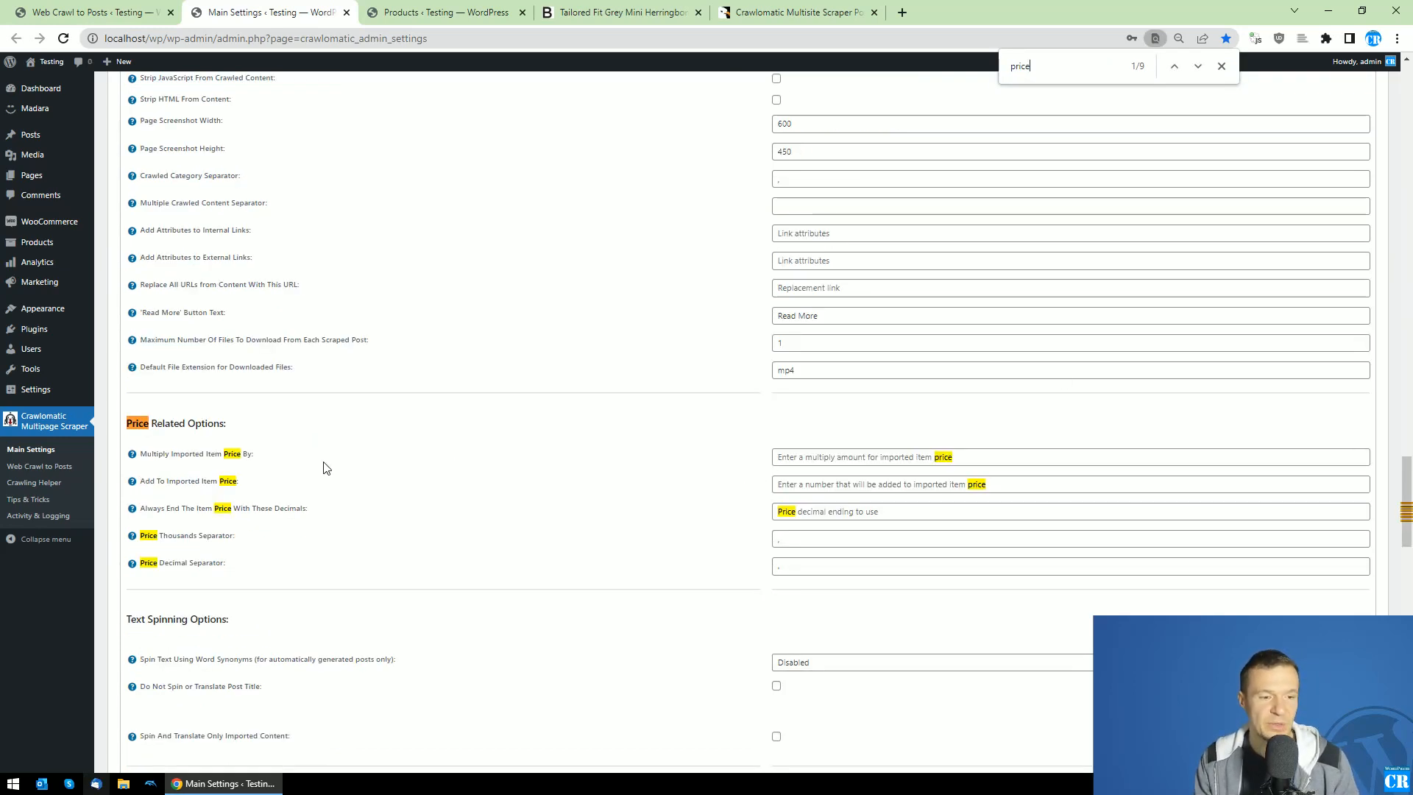
pyautogui.moveTo(149, 454); pyautogui.dragTo(240, 455)
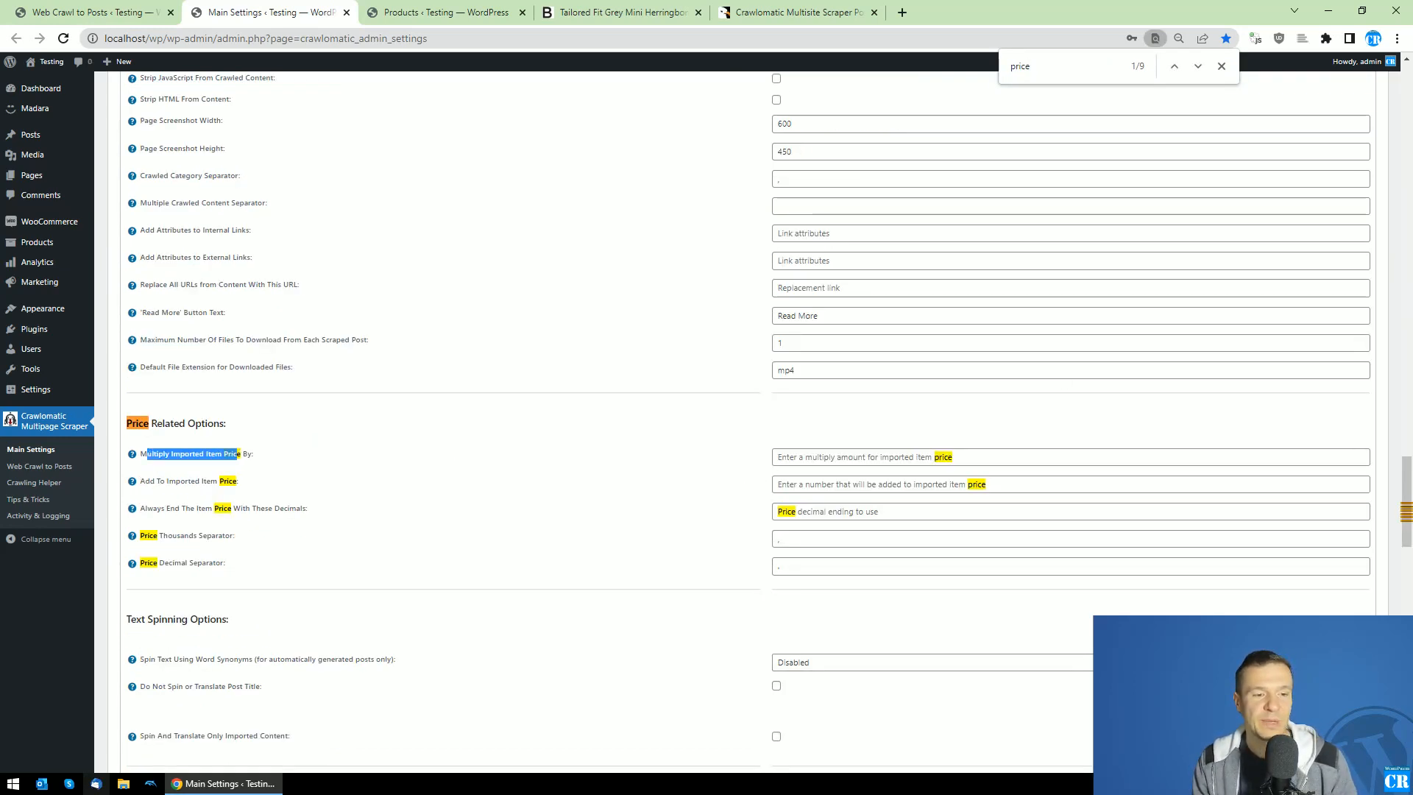
pyautogui.moveTo(145, 481); pyautogui.dragTo(234, 481)
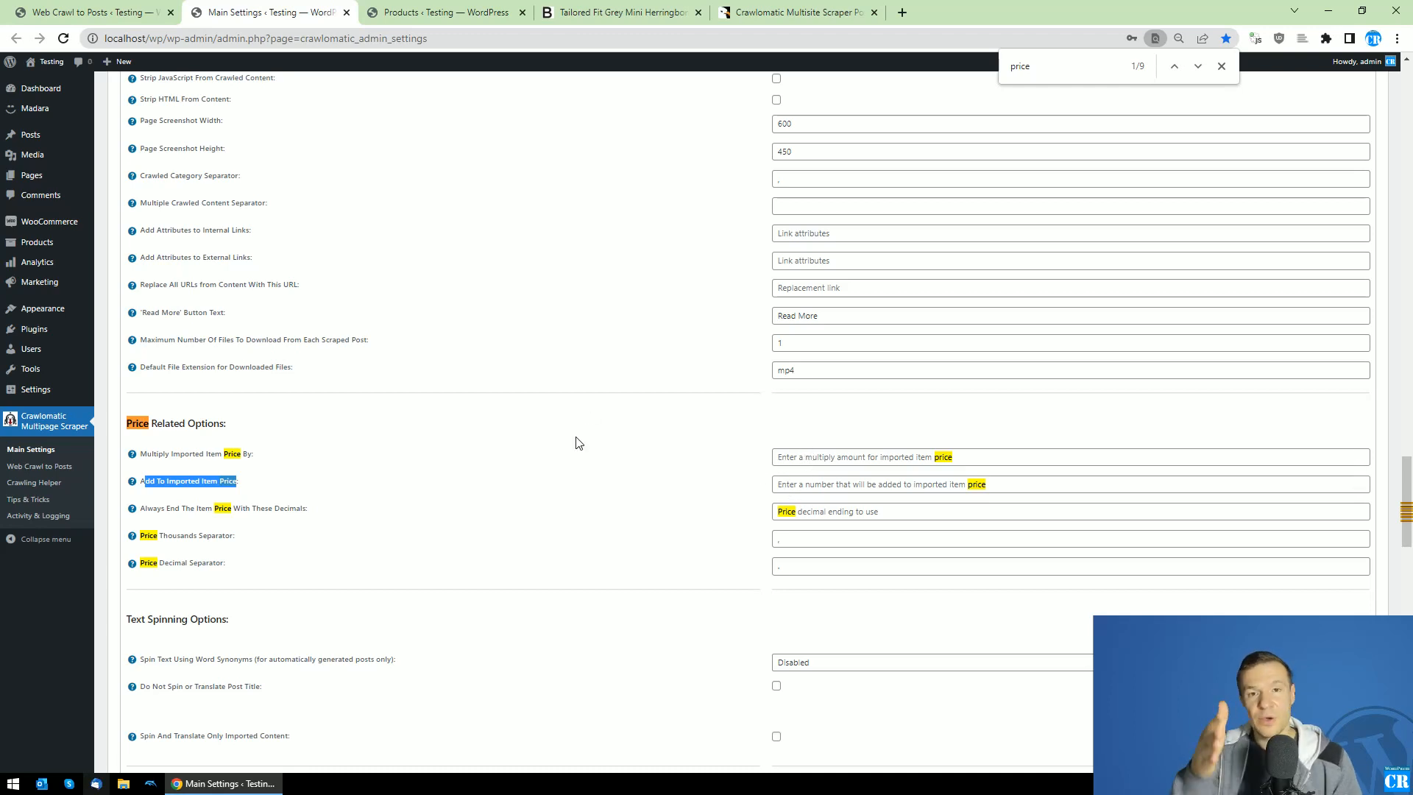
# Return to the plugin's CodeCanyon page and look over the item overview near its beginning.
pyautogui.click(794, 13)
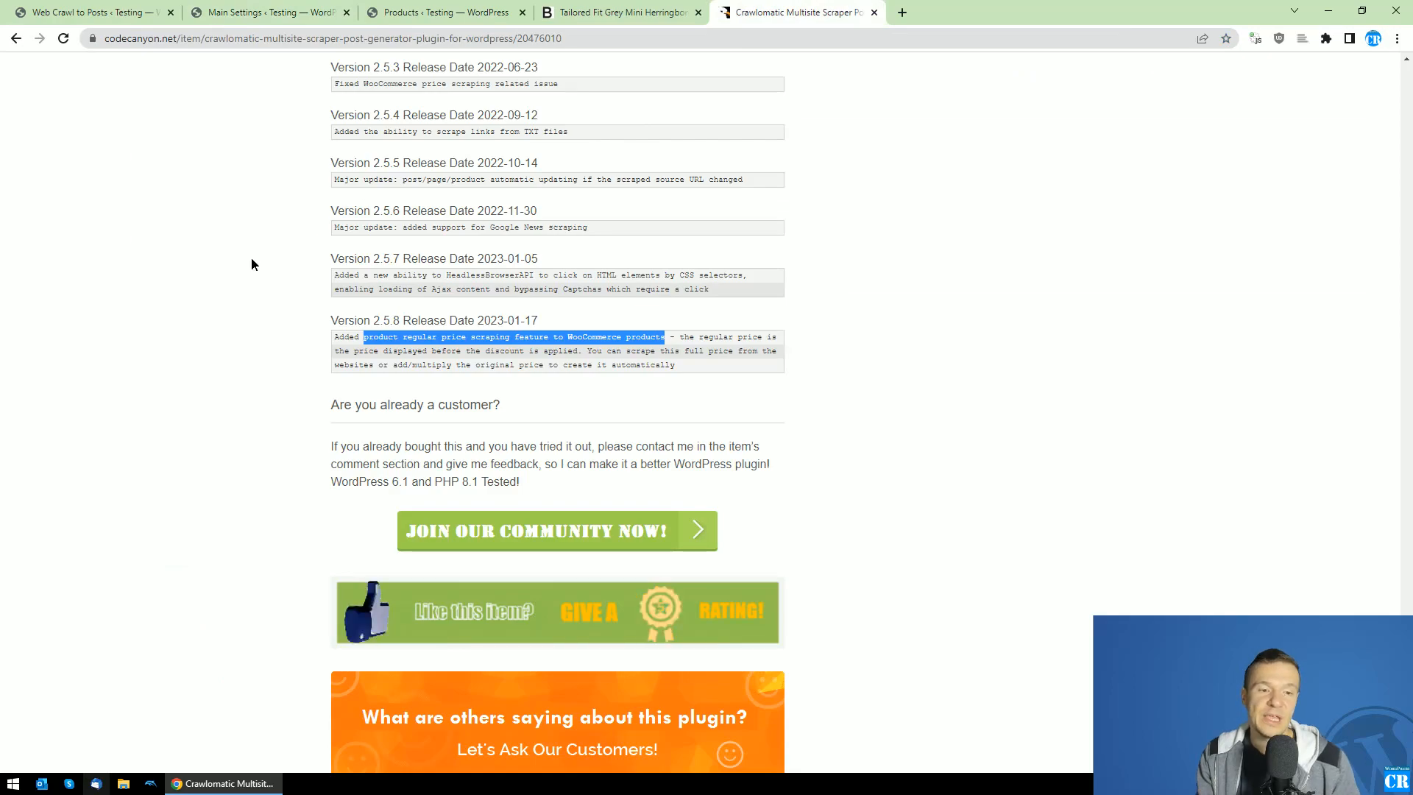
pyautogui.moveTo(1404, 611); pyautogui.dragTo(1403, 64)
pyautogui.scroll(7, 1191, 213)
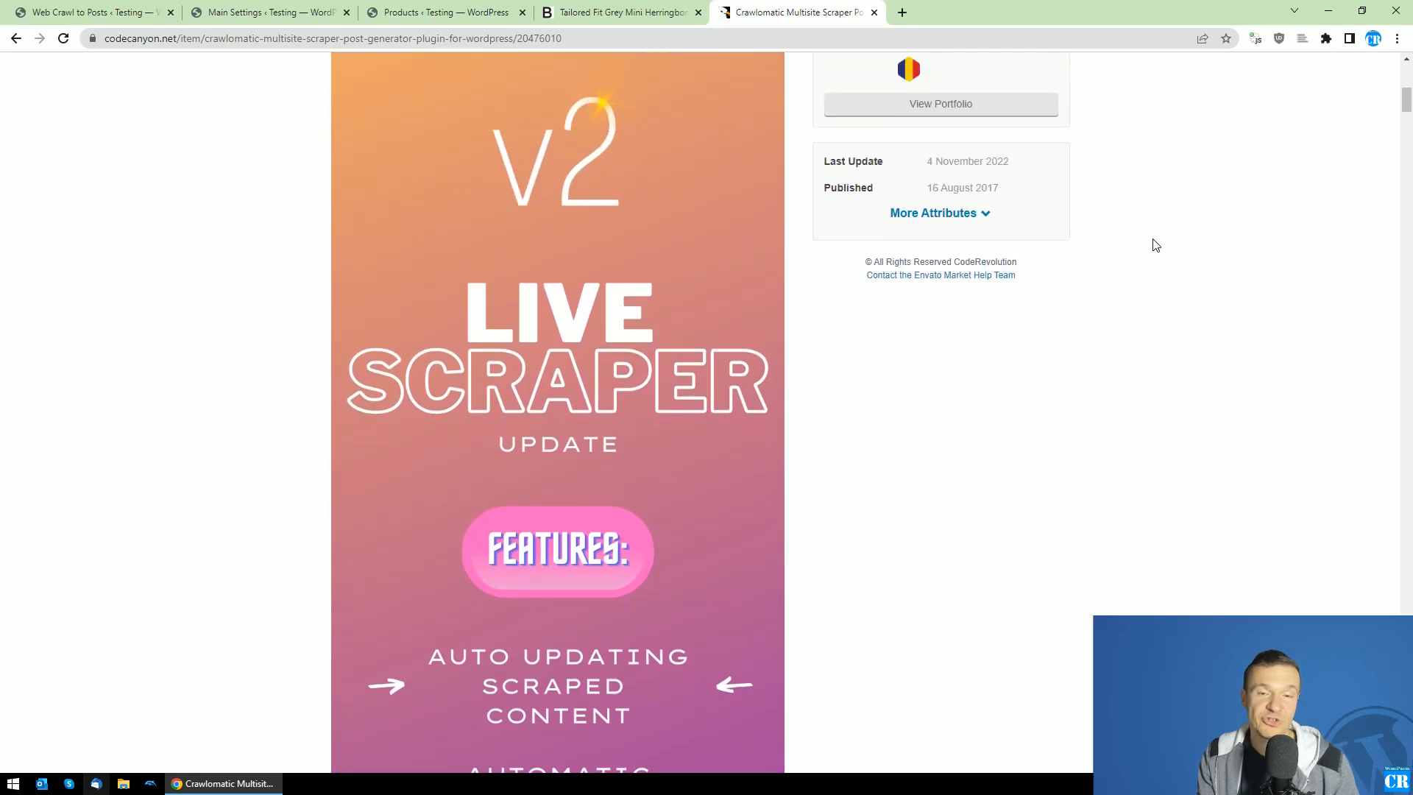
pyautogui.scroll(2, 1156, 245)
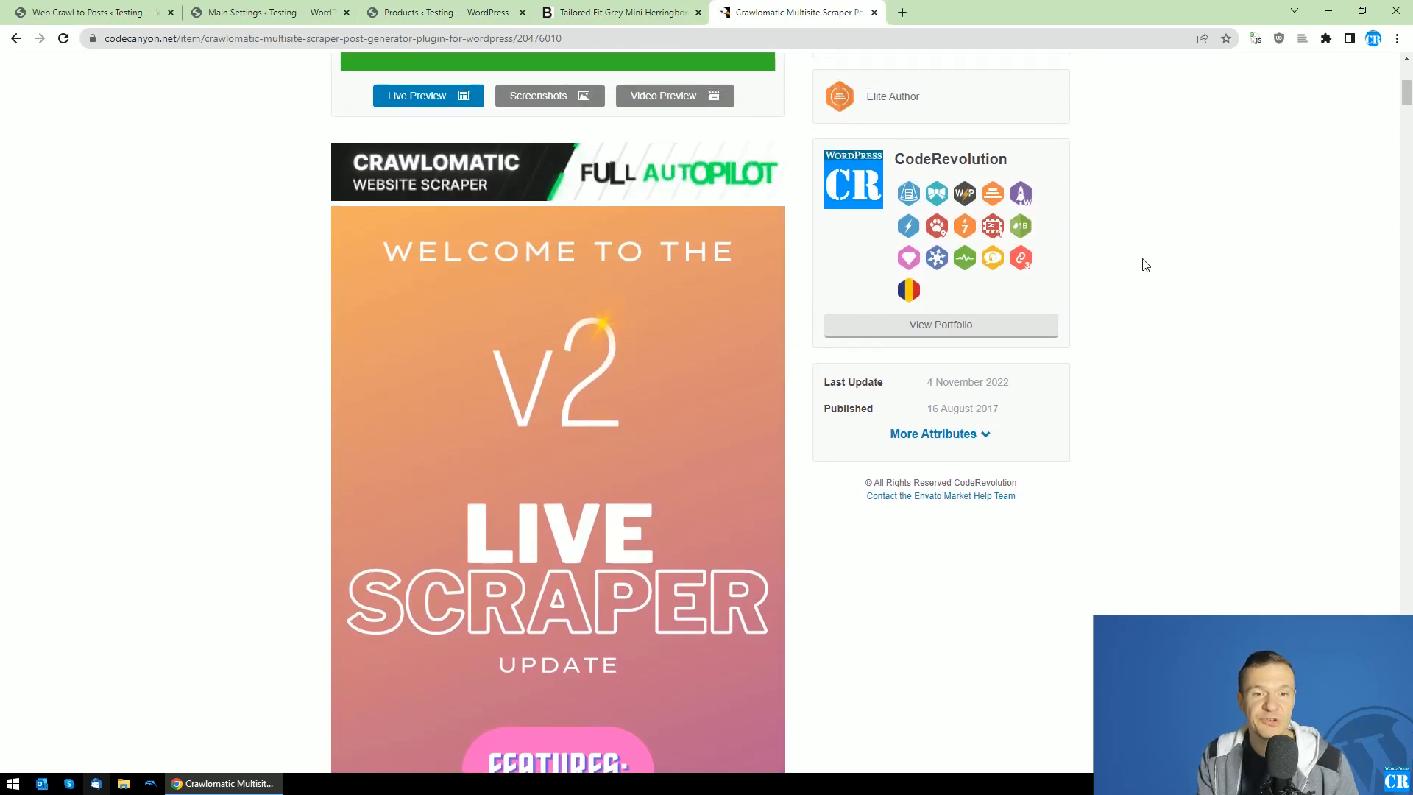